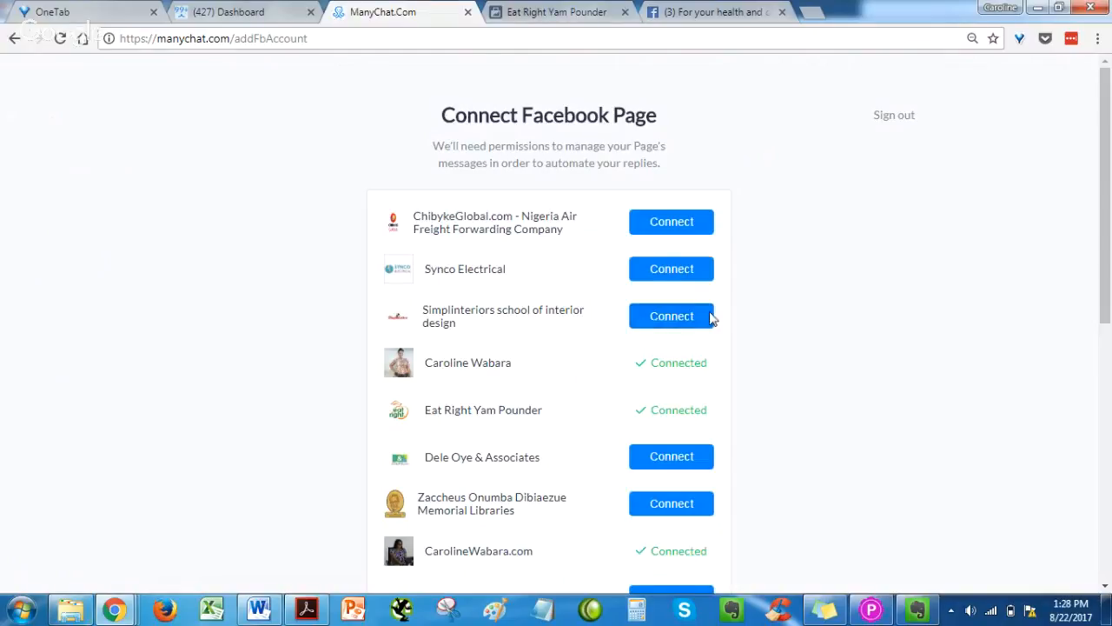
Step: Connect the Simplinteriors school of interior design page and open its automated Welcome Message for editing
{"action": "left_click", "coordinate": [682, 320]}
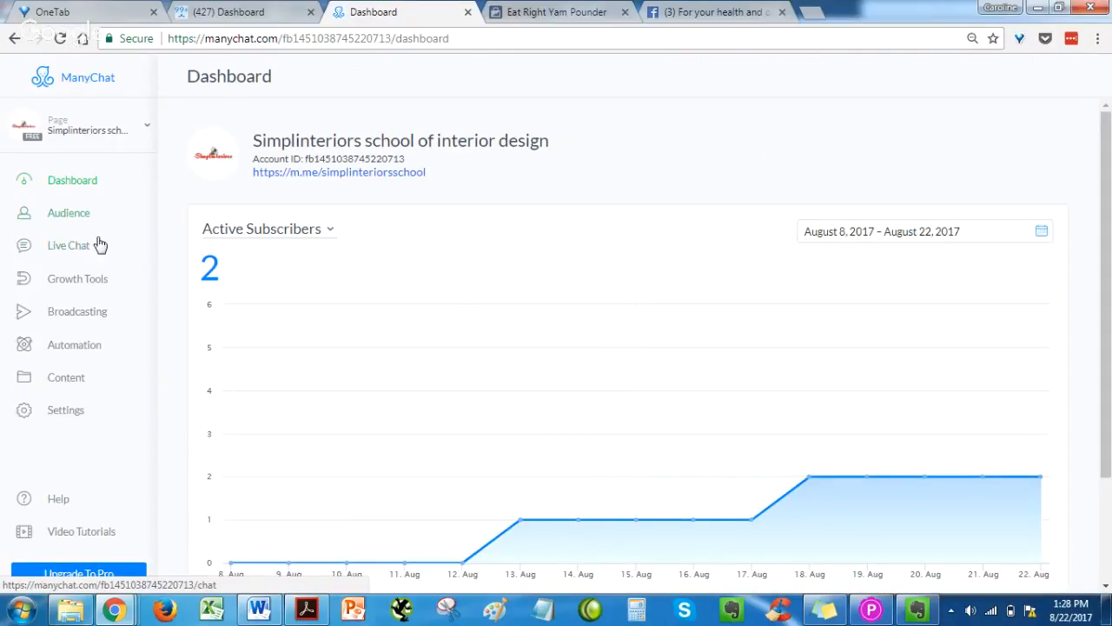
{"action": "left_click", "coordinate": [83, 354]}
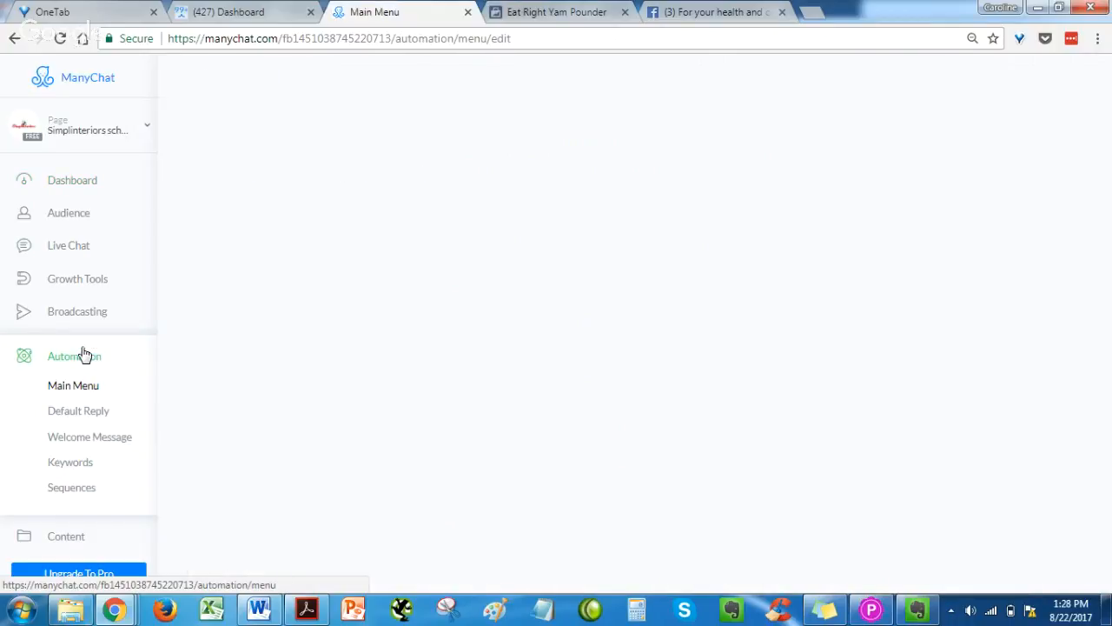
{"action": "left_click", "coordinate": [90, 437]}
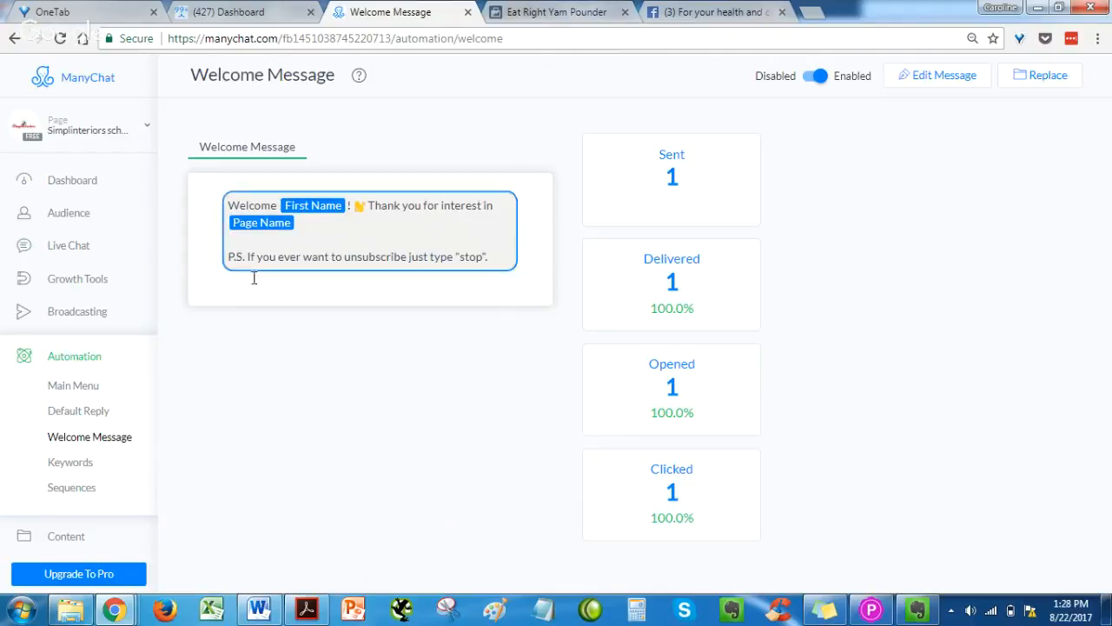
{"action": "left_click", "coordinate": [936, 80]}
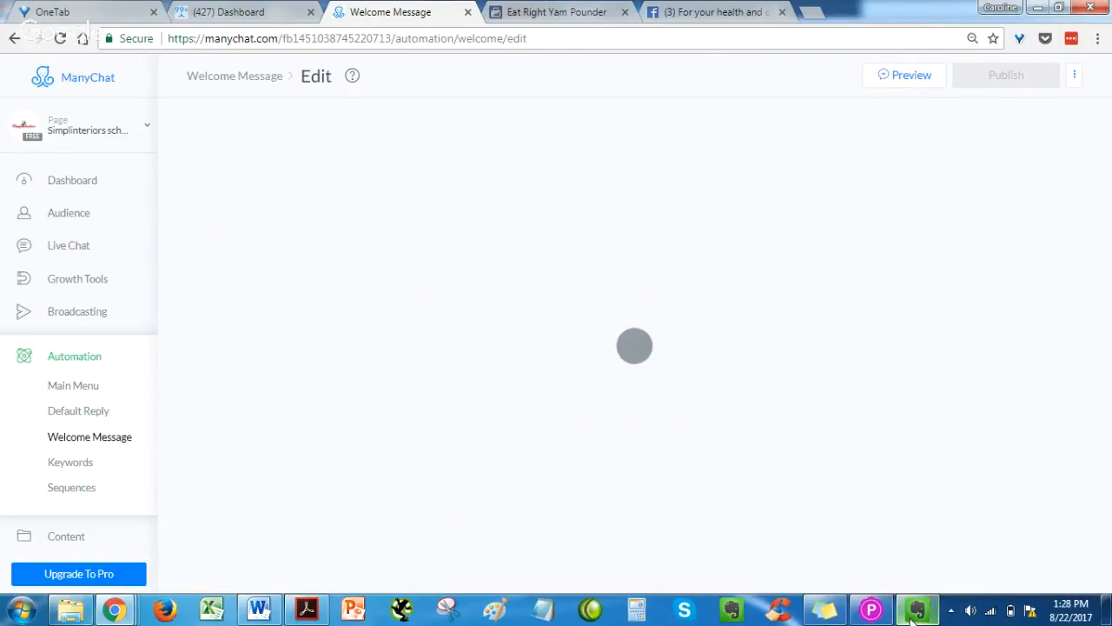
Step: Switch to Evernote, open the SIMPLINTERIORS CHATBOT note and move its window clear of the message editor
{"action": "mouse_move", "coordinate": [912, 618]}
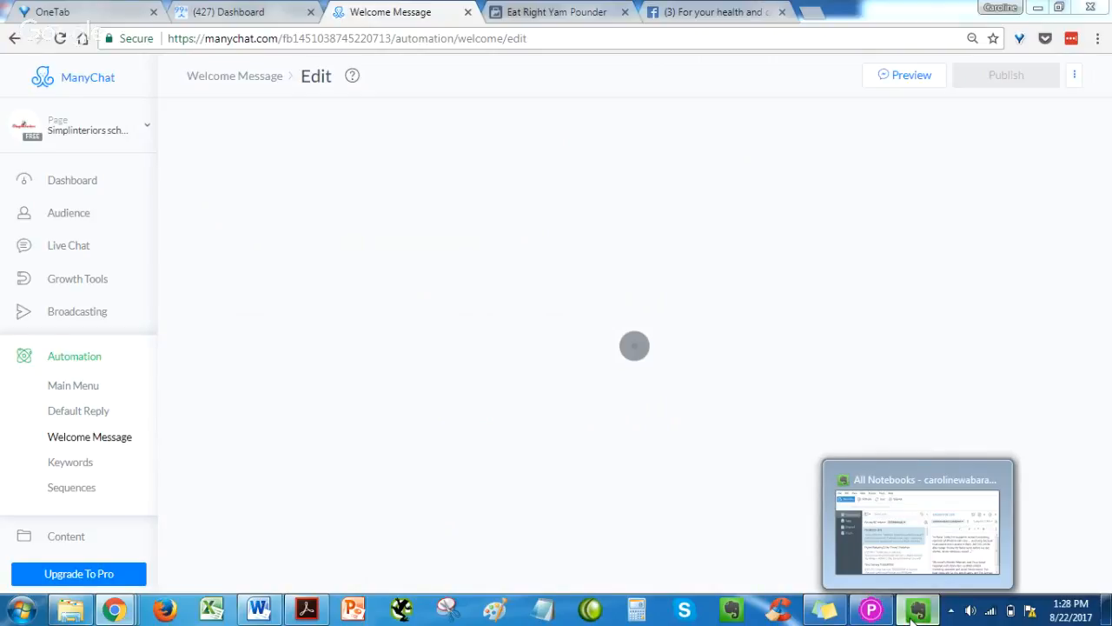
{"action": "left_click", "coordinate": [911, 619]}
{"action": "left_click", "coordinate": [467, 489]}
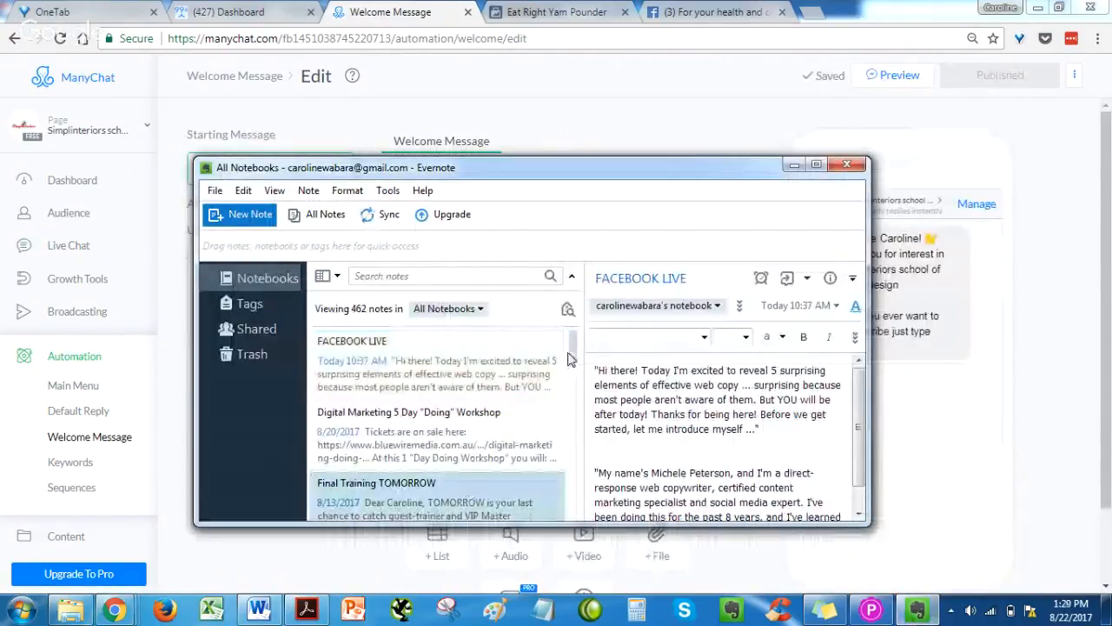
{"action": "scroll", "coordinate": [489, 458], "scroll_direction": "down", "scroll_amount": 2}
{"action": "left_click", "coordinate": [490, 458]}
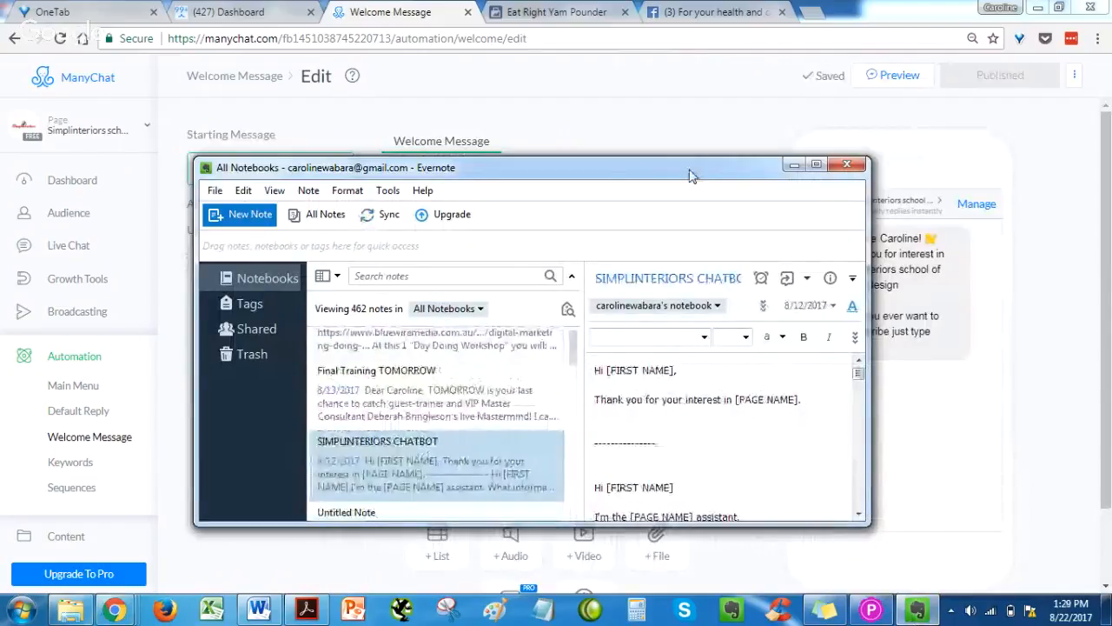
{"action": "left_click_drag", "start_coordinate": [689, 174], "coordinate": [244, 243]}
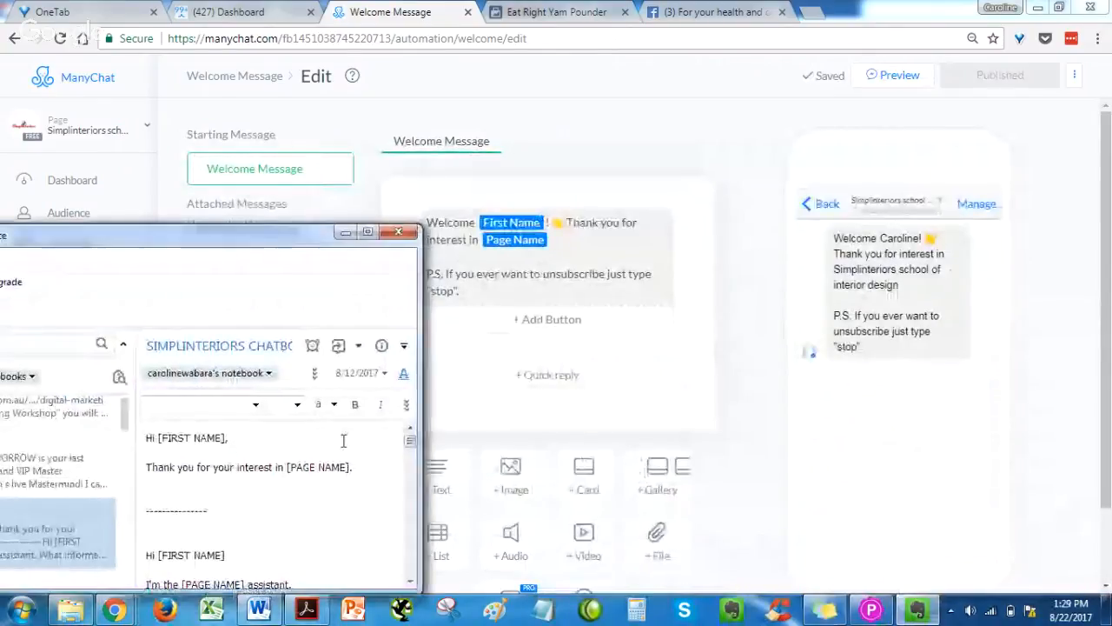
Step: Copy the note's greeting from "Hi [FIRST NAME]" through "What information can I help you with today?"
{"action": "left_click_drag", "start_coordinate": [409, 444], "coordinate": [408, 448]}
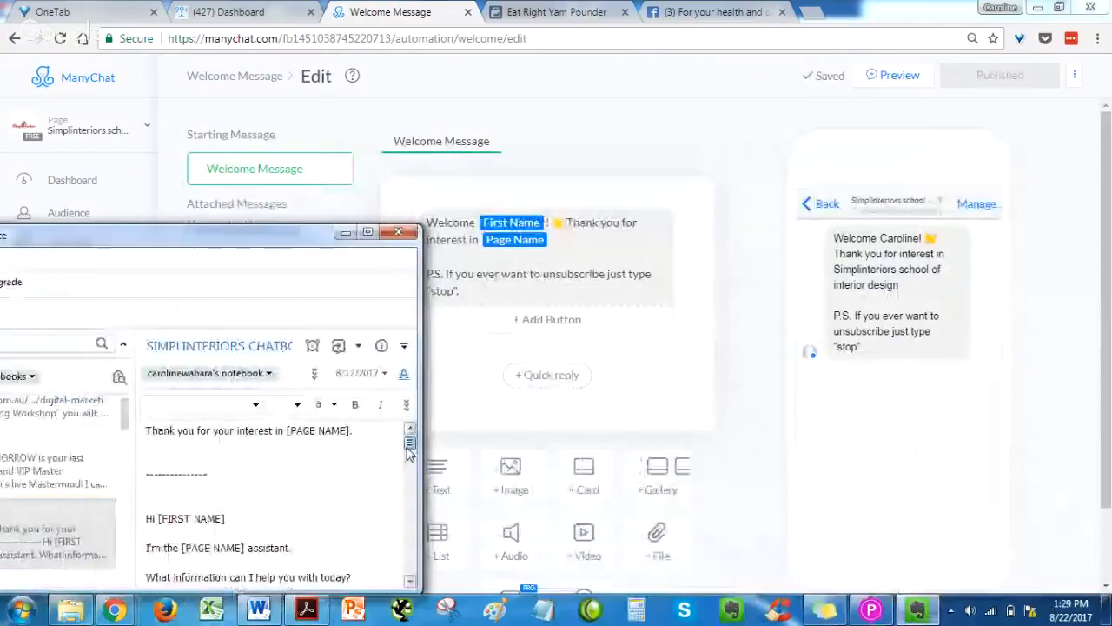
{"action": "scroll", "coordinate": [410, 449], "scroll_direction": "down", "scroll_amount": 1}
{"action": "left_click_drag", "start_coordinate": [148, 454], "coordinate": [366, 518]}
{"action": "key", "text": "ctrl+c"}
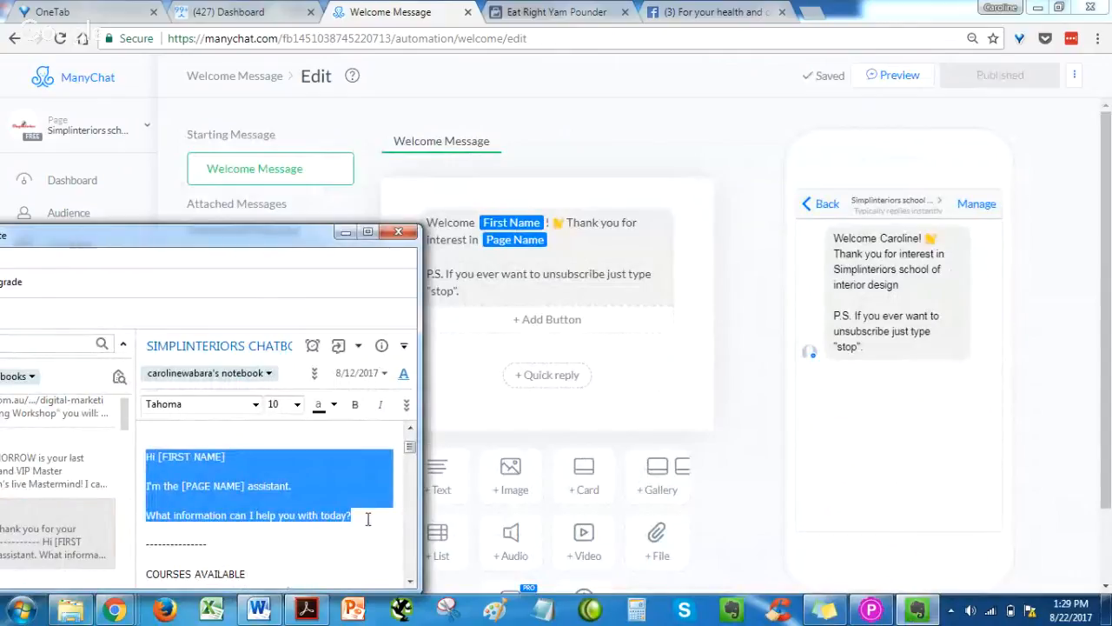
Step: Return to the browser and load simplinteriors.com/school in a new tab
{"action": "left_click", "coordinate": [833, 486]}
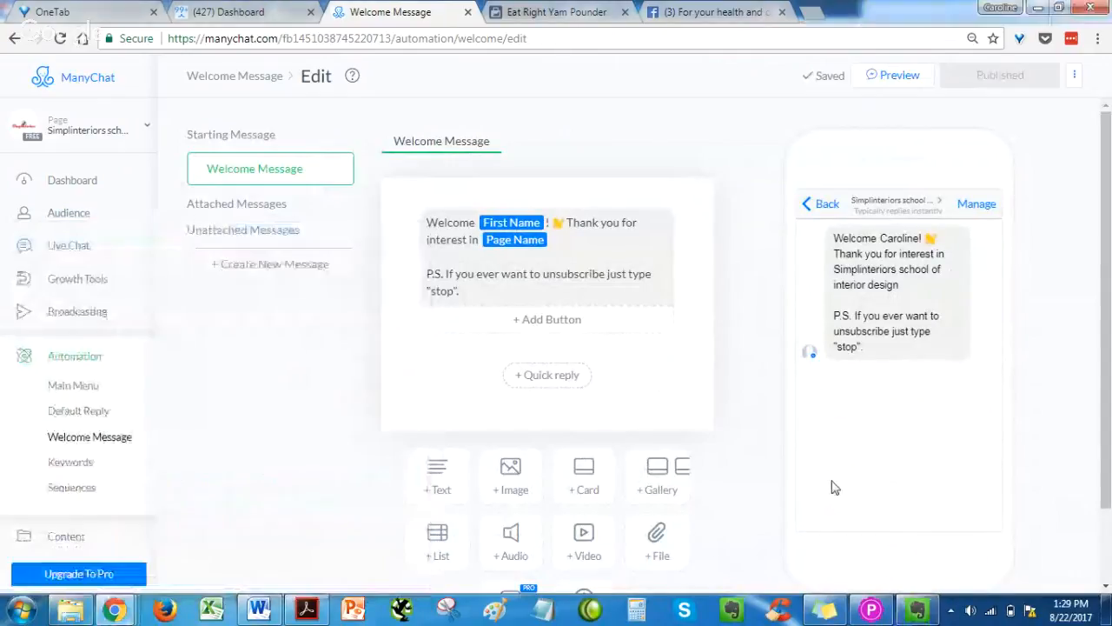
{"action": "left_click", "coordinate": [744, 10]}
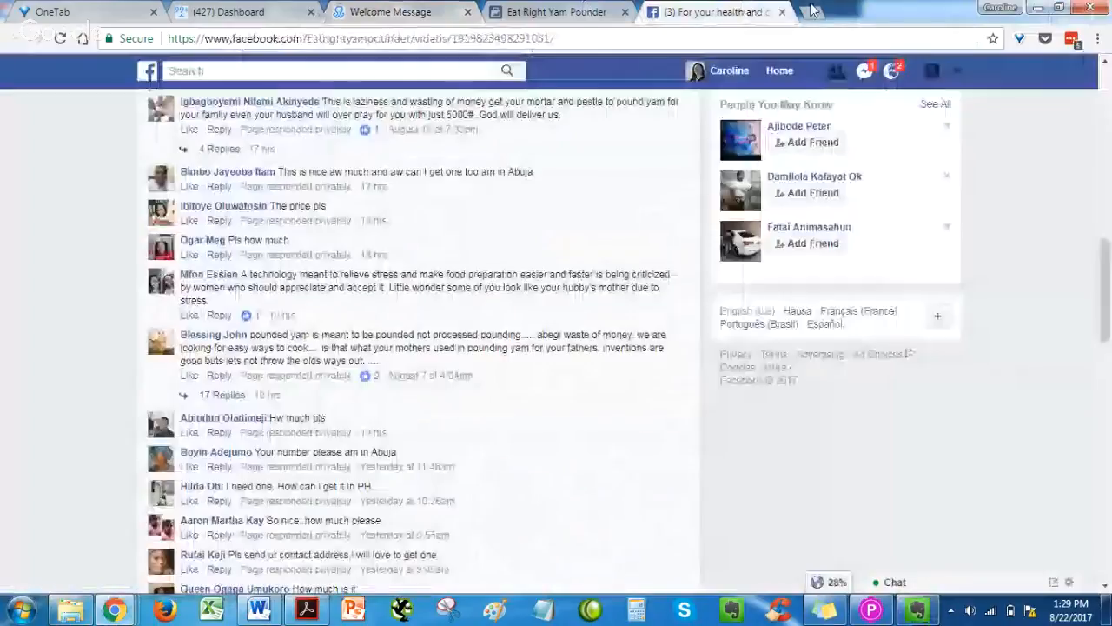
{"action": "left_click", "coordinate": [812, 10]}
{"action": "type", "text": "simplin"}
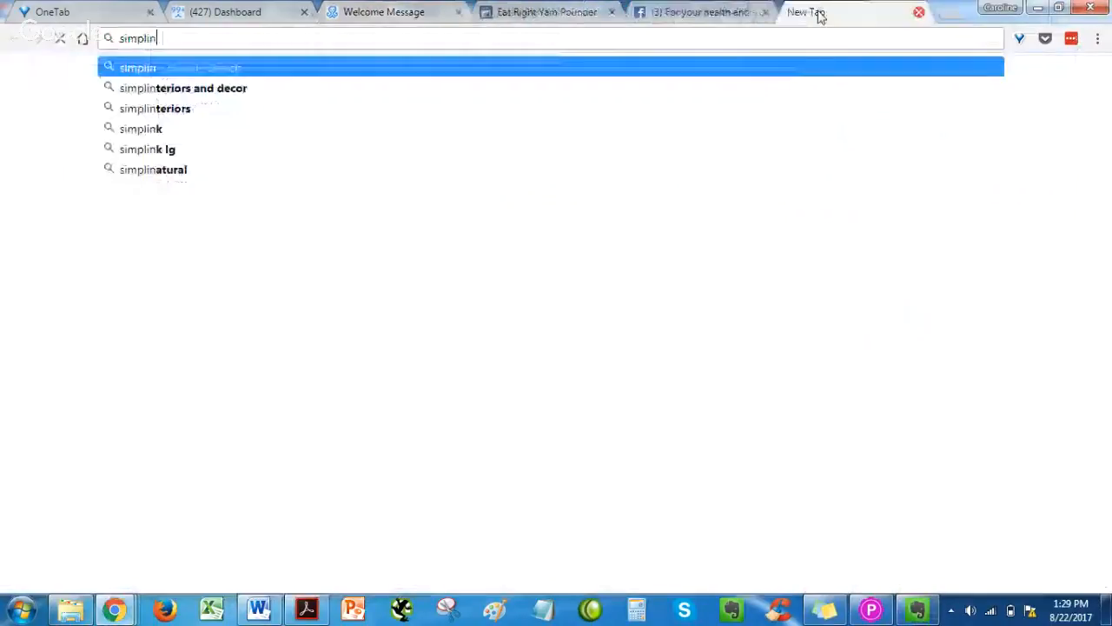
{"action": "type", "text": "ter"}
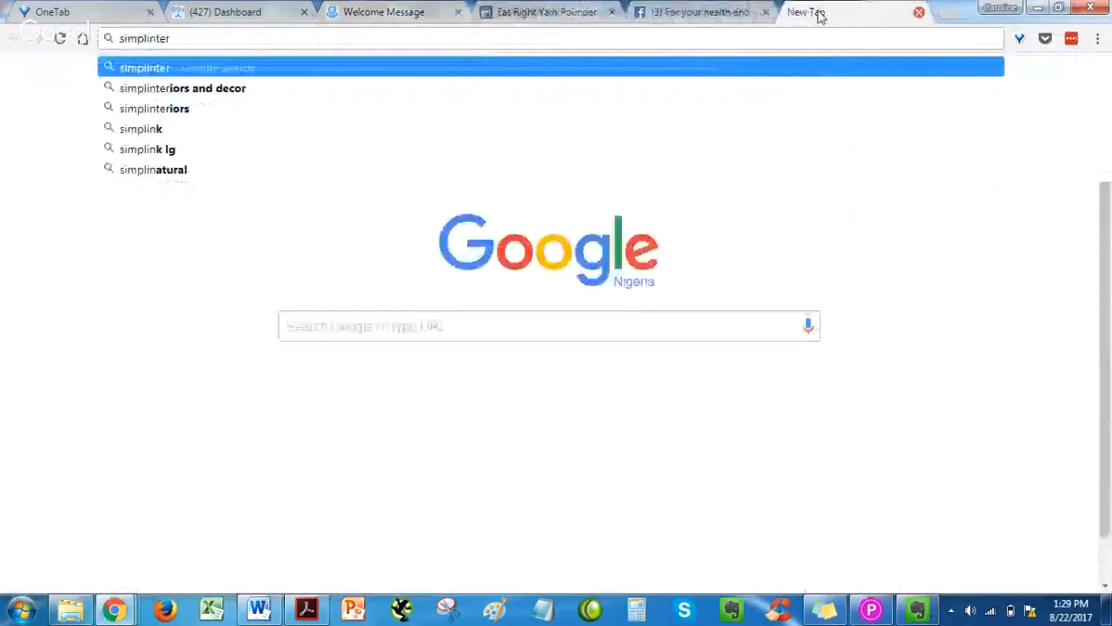
{"action": "type", "text": "iors"}
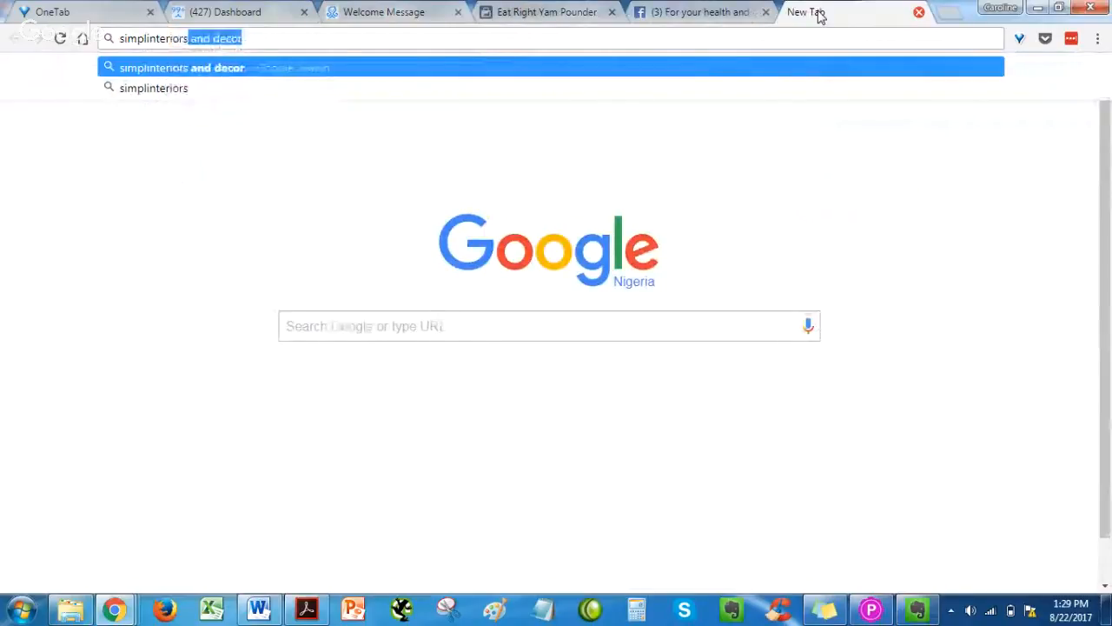
{"action": "type", "text": ".com/schoo"}
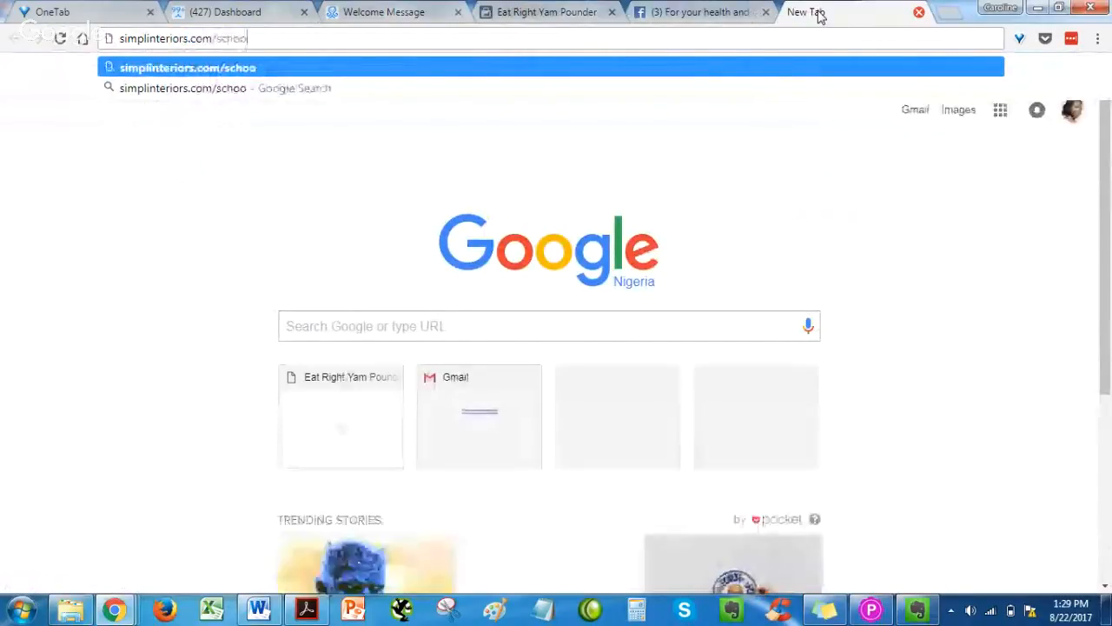
{"action": "type", "text": "l"}
{"action": "key", "text": "Return"}
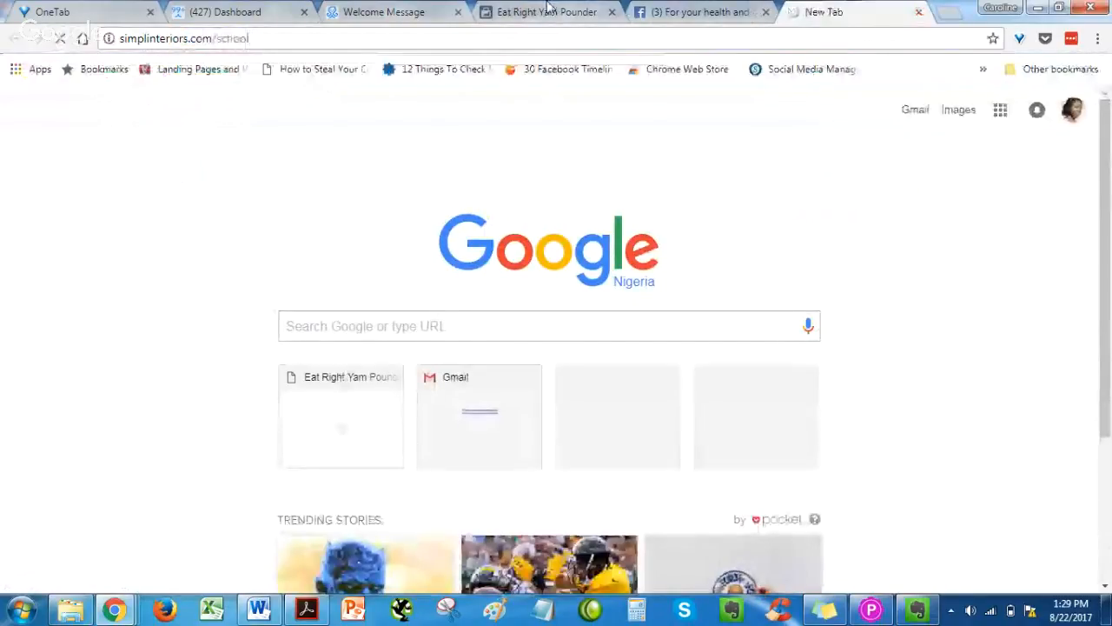
Step: Add a second text block to the Welcome Message, paste the copied greeting into it and remove the trailing blank line
{"action": "left_click", "coordinate": [547, 11]}
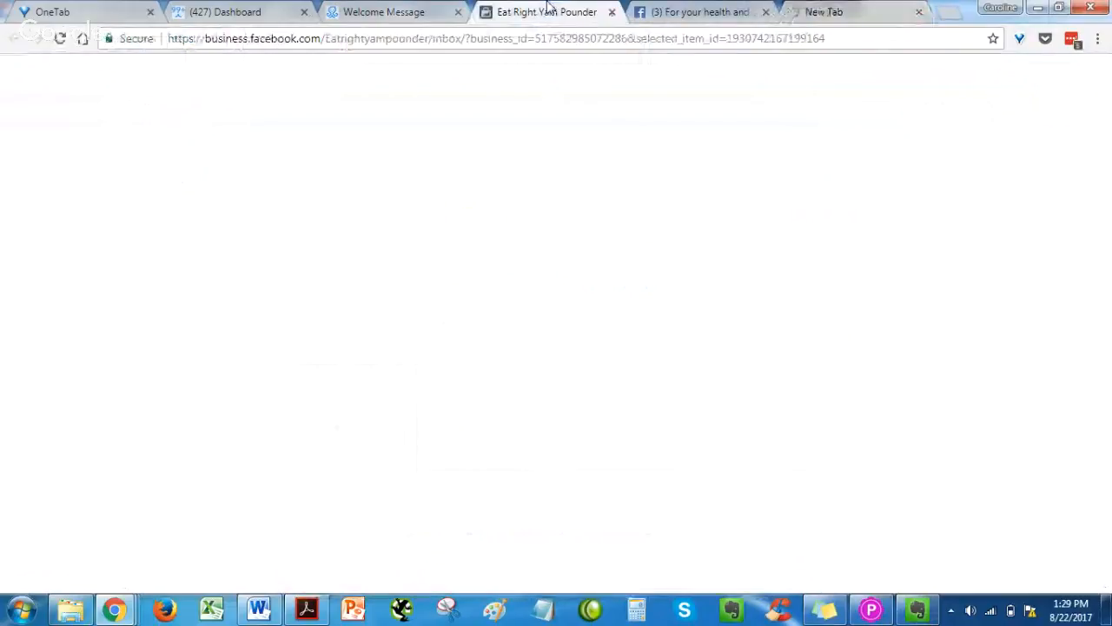
{"action": "left_click", "coordinate": [383, 11]}
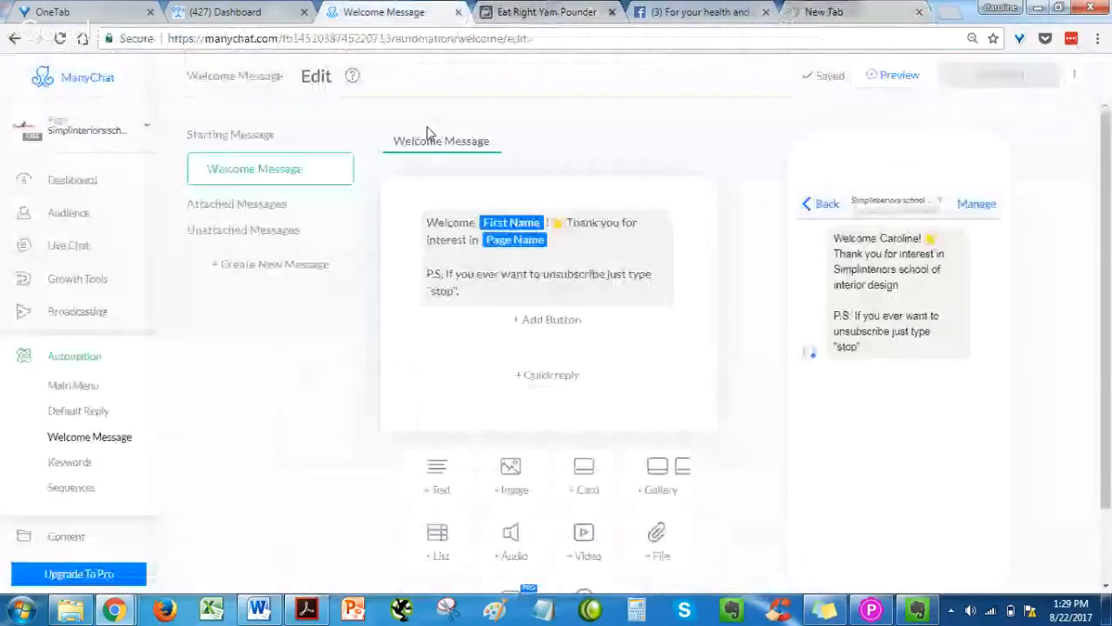
{"action": "left_click", "coordinate": [438, 475]}
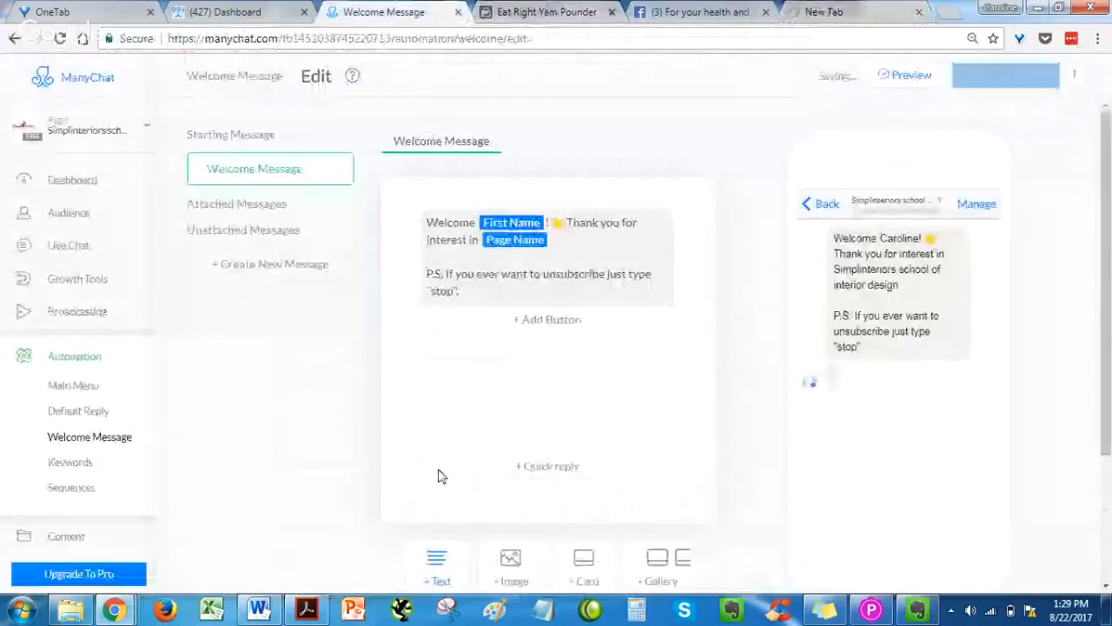
{"action": "left_click", "coordinate": [502, 368]}
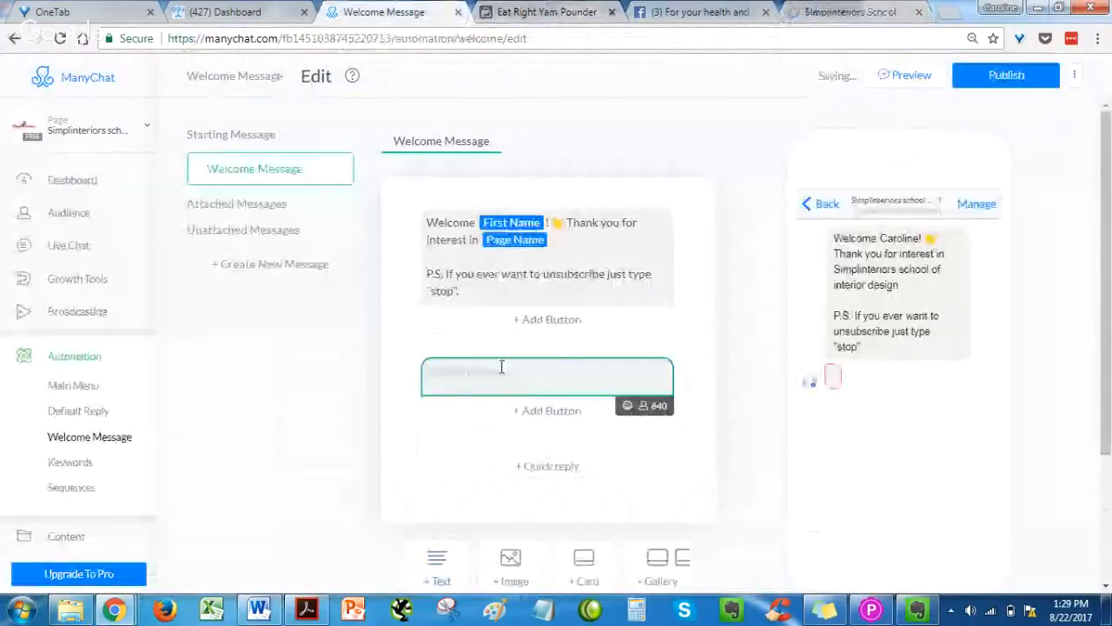
{"action": "key", "text": "ctrl+v"}
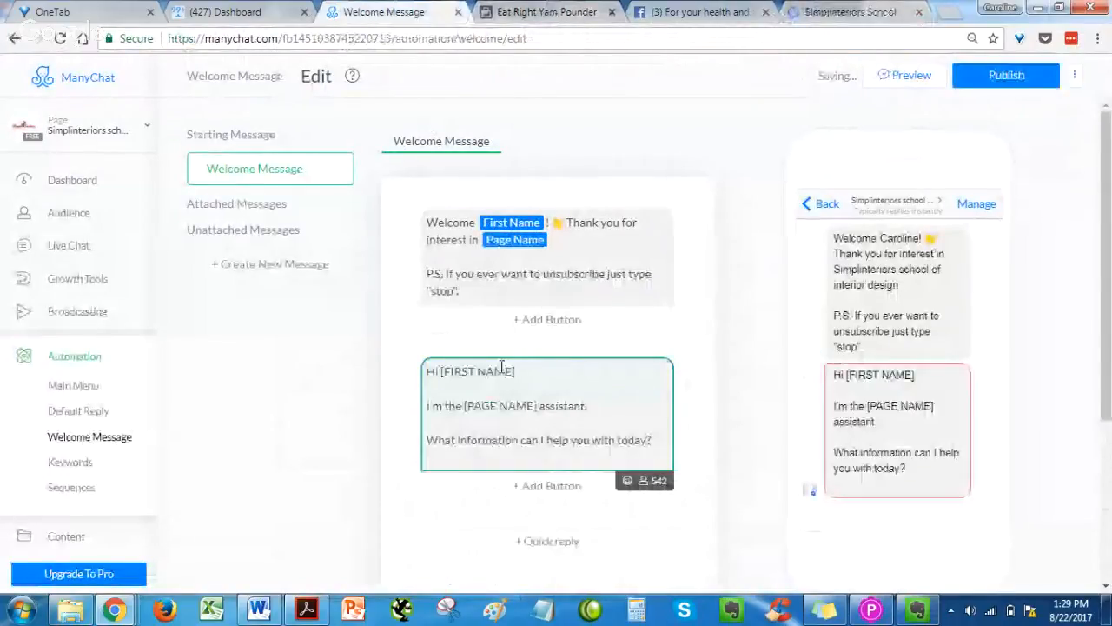
{"action": "key", "text": "BackSpace"}
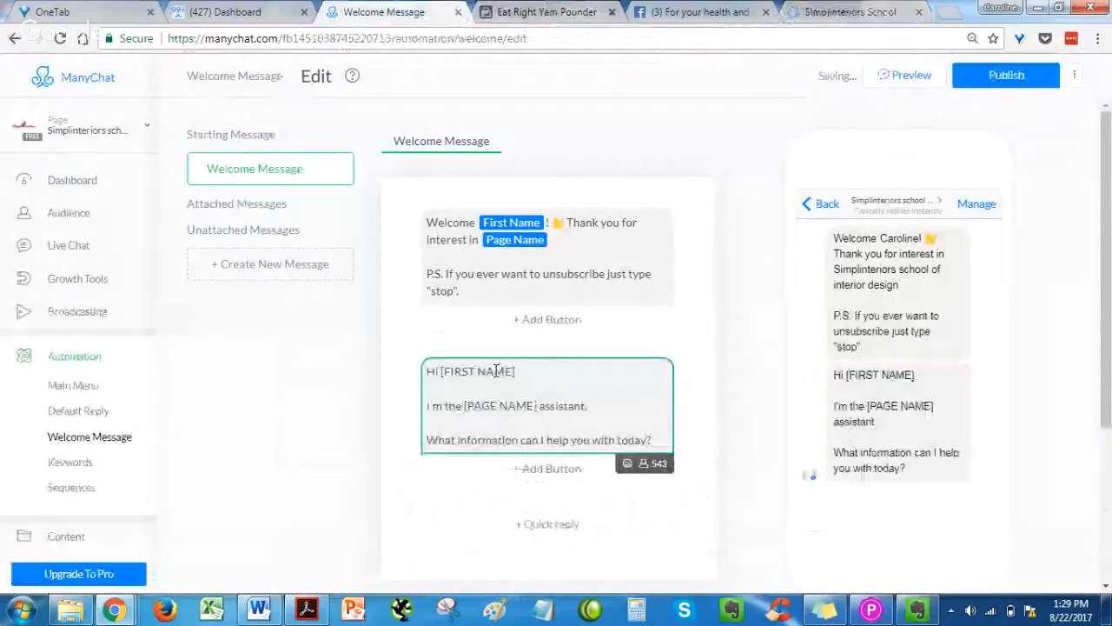
Step: Replace the [FIRST NAME] placeholder in the second text block with the First Name variable
{"action": "left_click_drag", "start_coordinate": [442, 371], "coordinate": [514, 371]}
{"action": "key", "text": "BackSpace"}
{"action": "left_click", "coordinate": [514, 370]}
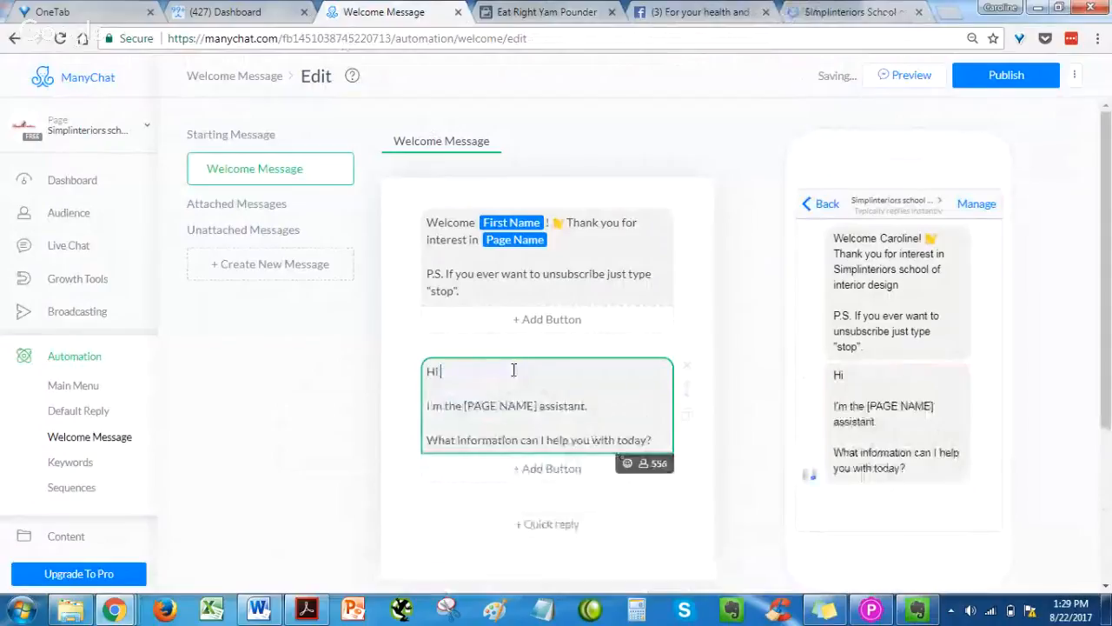
{"action": "left_click", "coordinate": [647, 472]}
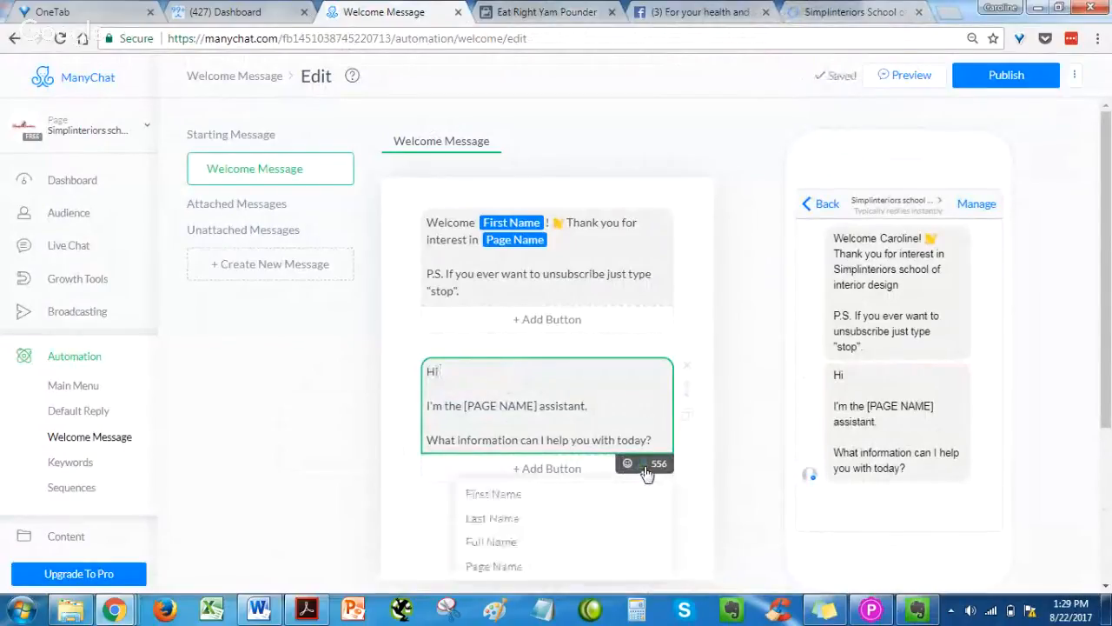
{"action": "left_click", "coordinate": [524, 496]}
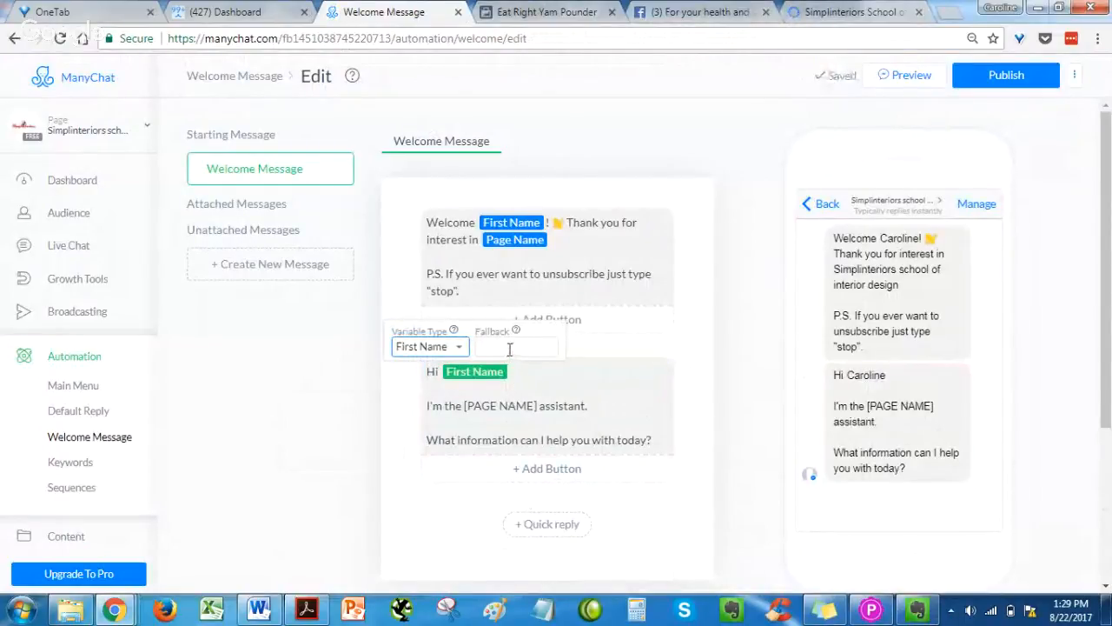
{"action": "left_click", "coordinate": [531, 413]}
Step: Reword the second text block's introduction to "I'm the CEO of" followed by the Page Name variable, removing "assistant"
{"action": "left_click", "coordinate": [472, 406]}
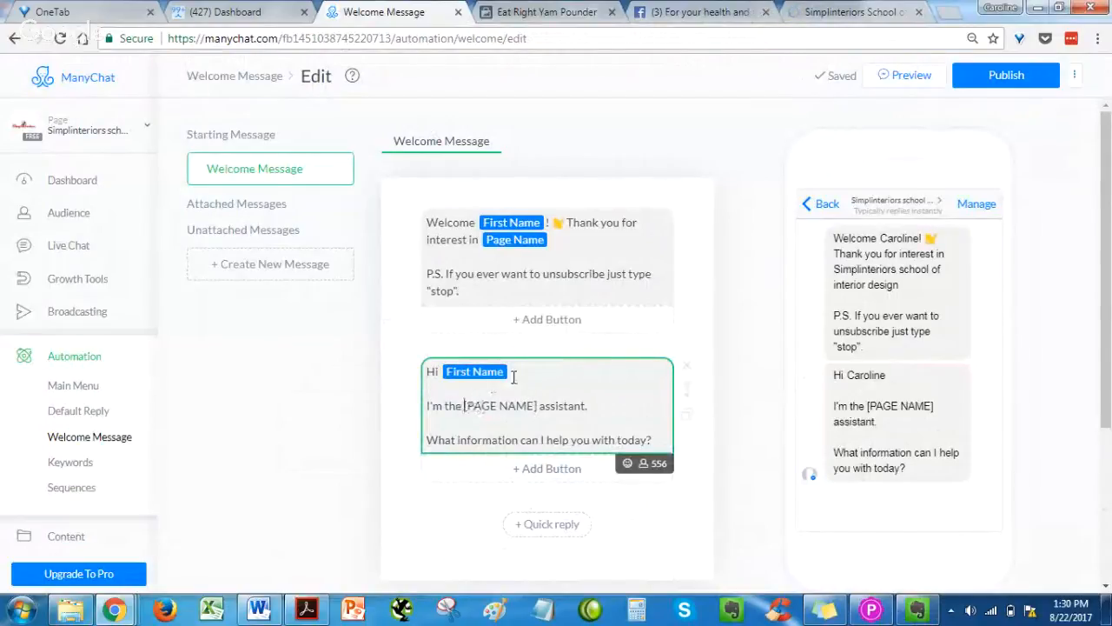
{"action": "type", "text": "CEO of"}
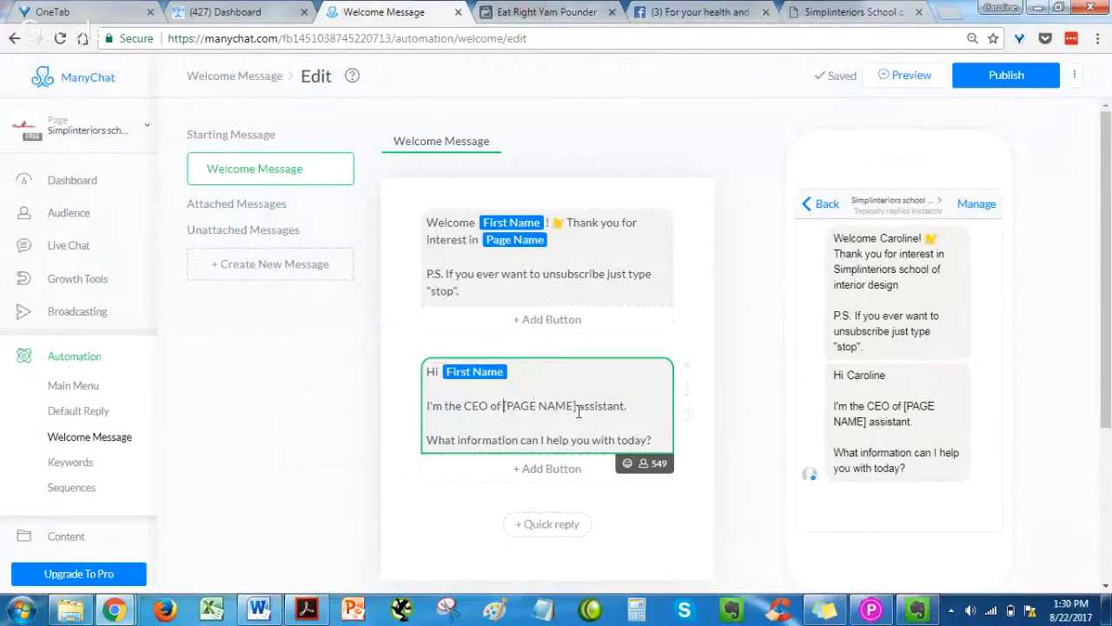
{"action": "left_click_drag", "start_coordinate": [623, 408], "coordinate": [581, 413]}
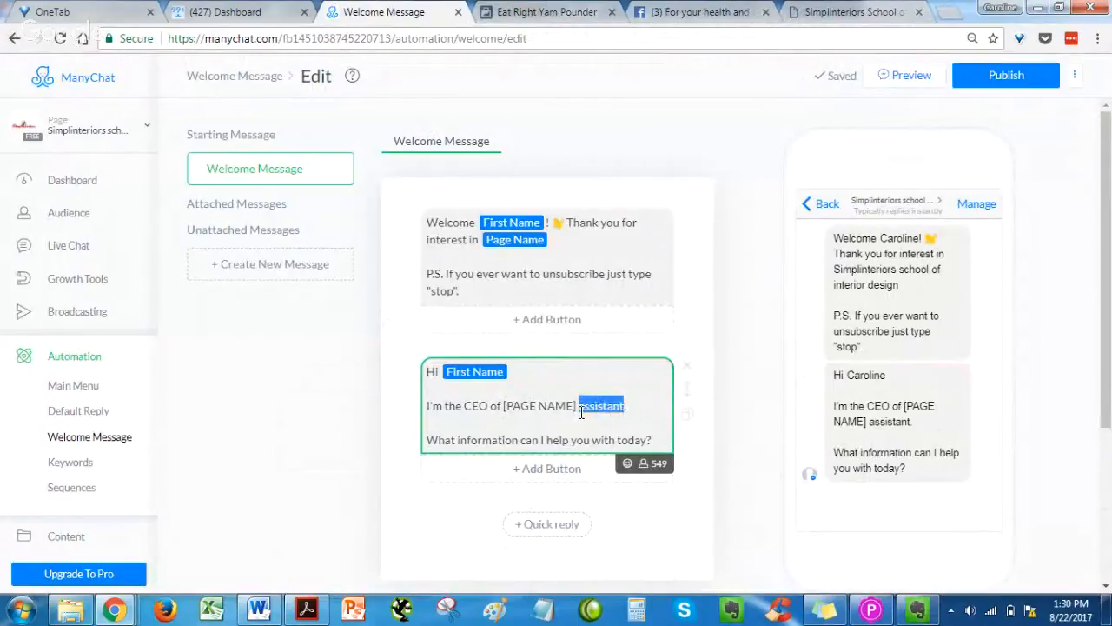
{"action": "key", "text": "BackSpace"}
{"action": "left_click", "coordinate": [644, 463]}
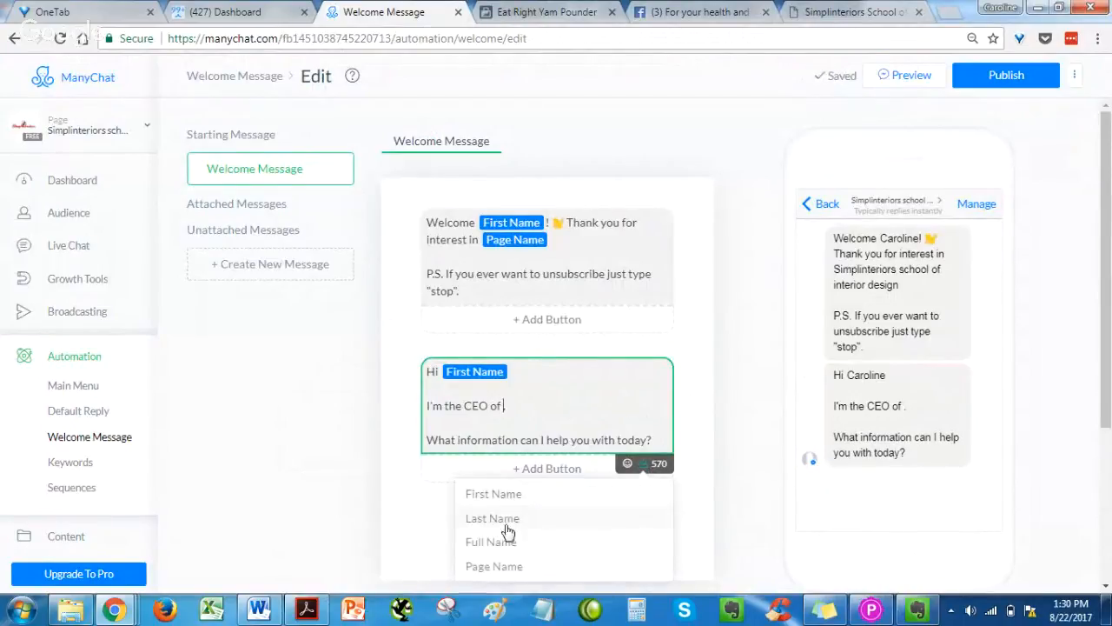
{"action": "left_click", "coordinate": [495, 567]}
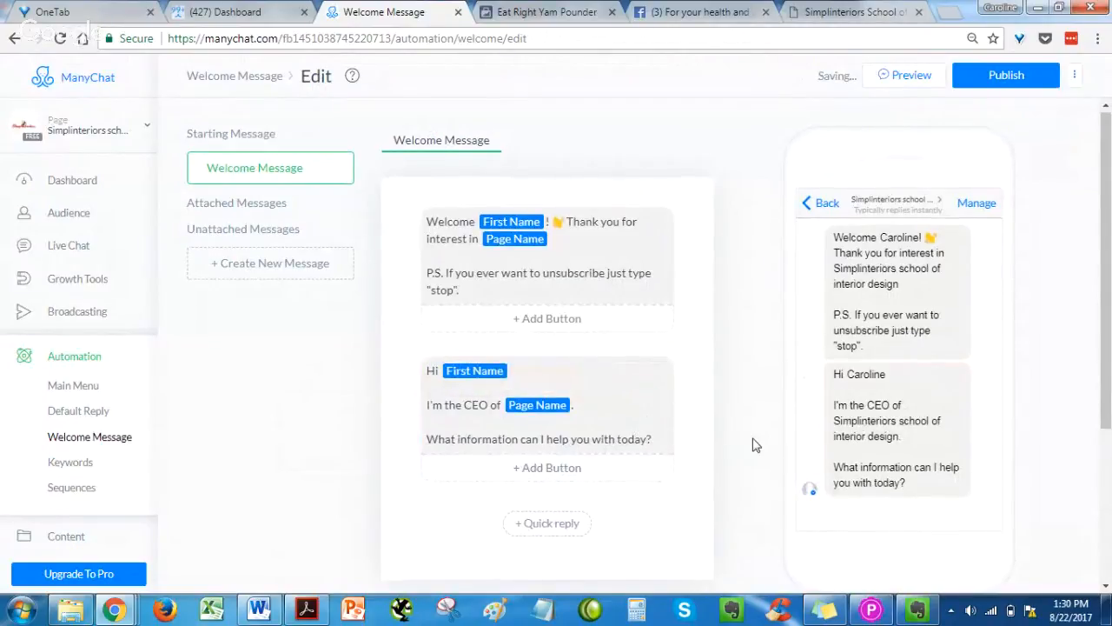
Step: Add an image block below the second text block and upload simplinteriors 1 from the Desktop's FACEBOOK ADS folder
{"action": "scroll", "coordinate": [754, 444], "scroll_direction": "down", "scroll_amount": 3}
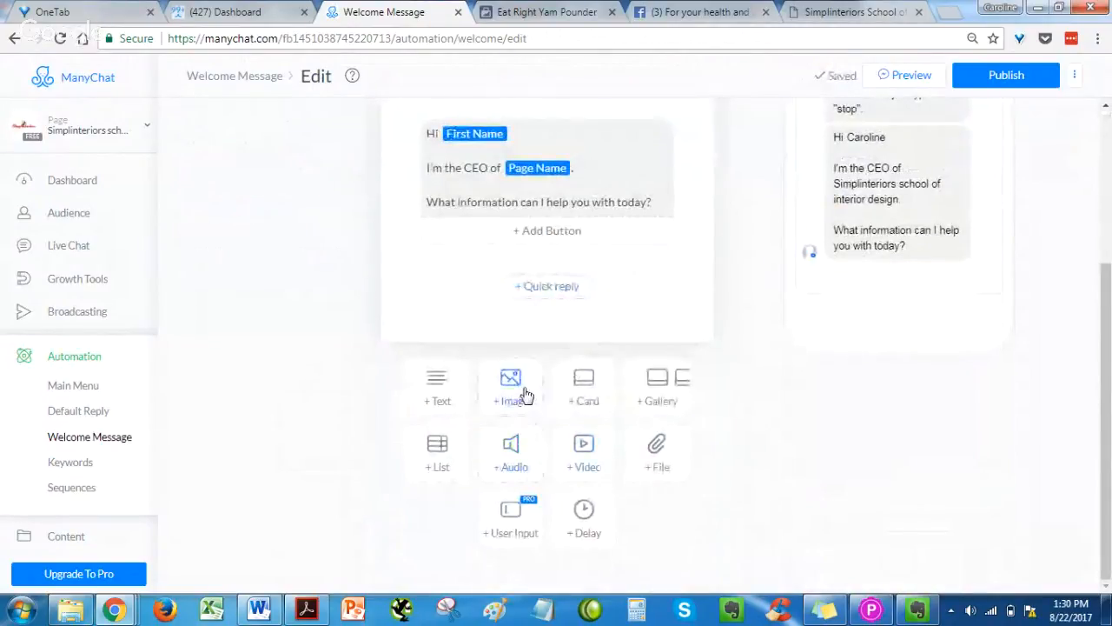
{"action": "left_click", "coordinate": [523, 392]}
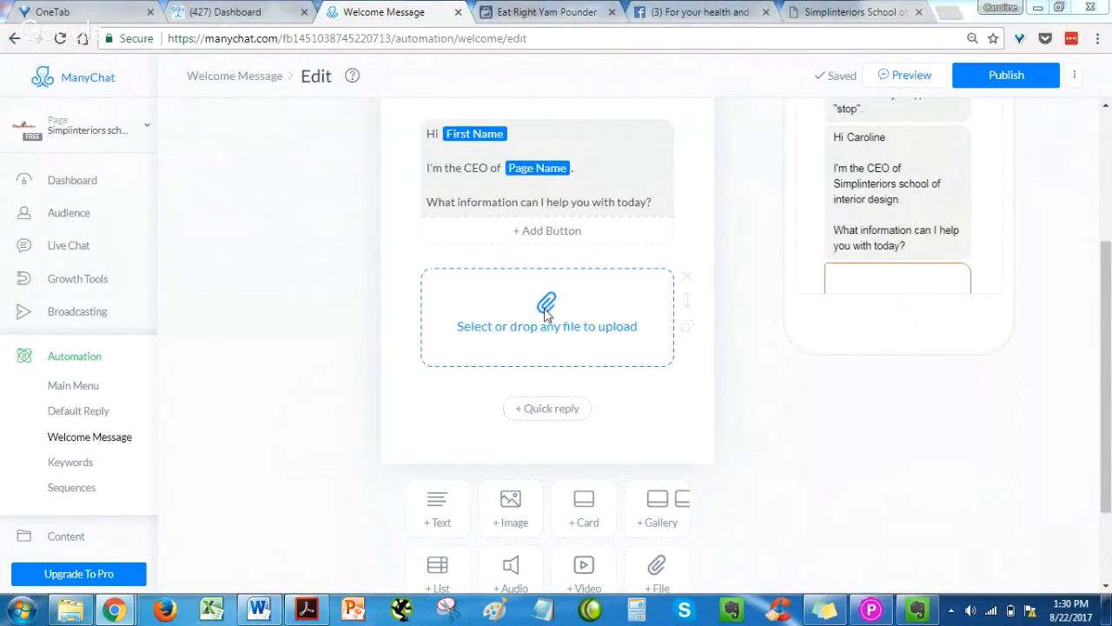
{"action": "left_click", "coordinate": [543, 304]}
{"action": "left_click", "coordinate": [561, 325]}
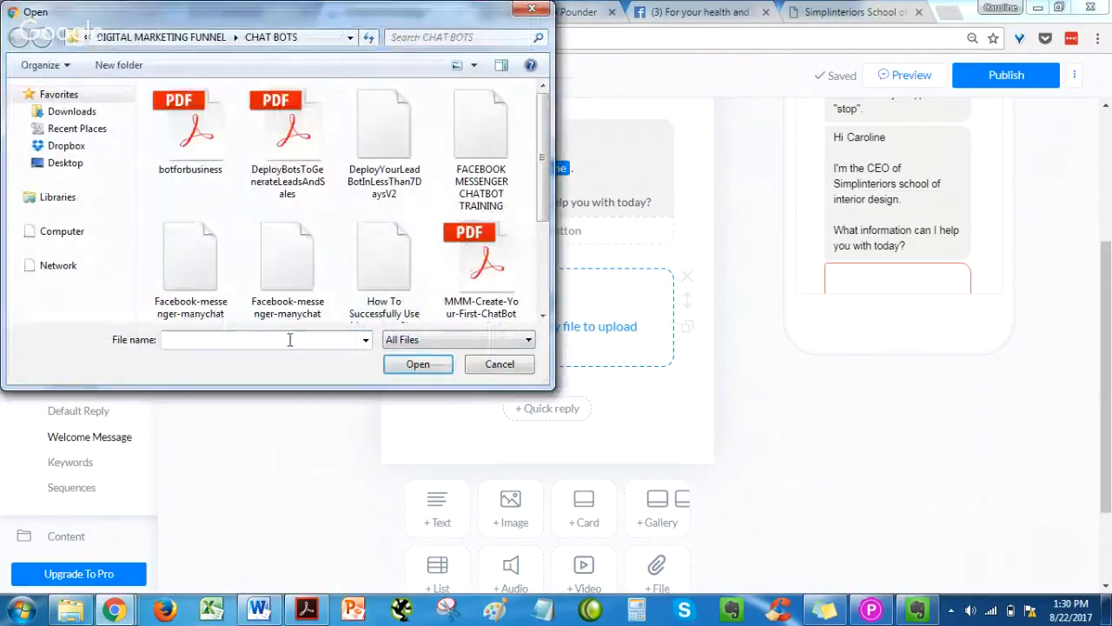
{"action": "left_click", "coordinate": [65, 163]}
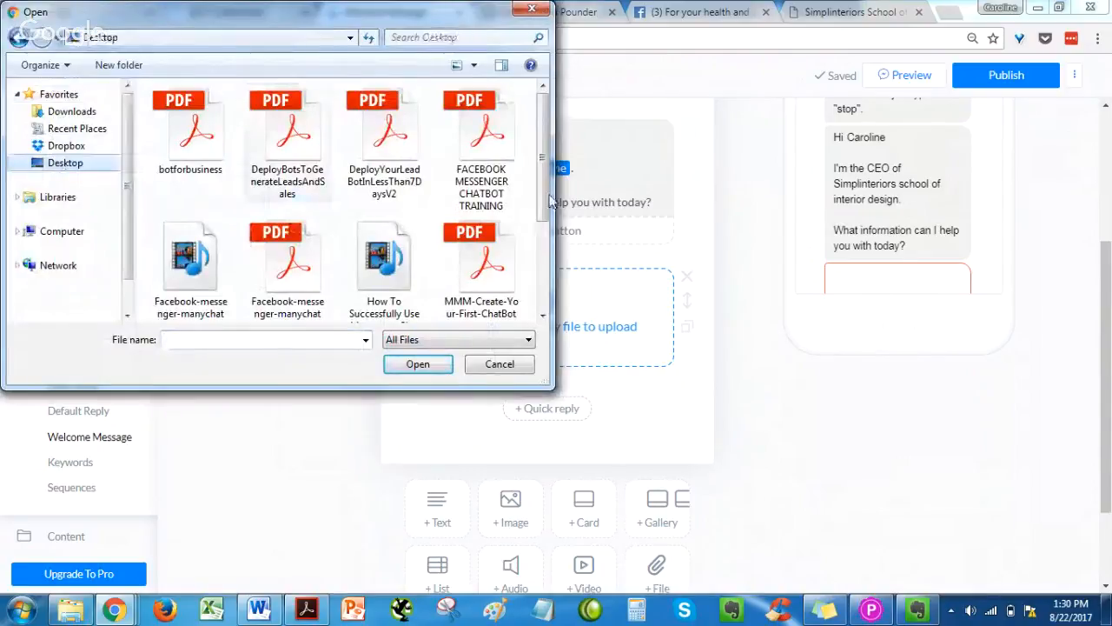
{"action": "mouse_move", "coordinate": [546, 156]}
{"action": "left_mouse_down"}
{"action": "mouse_move", "coordinate": [529, 268]}
{"action": "mouse_move", "coordinate": [541, 173]}
{"action": "mouse_move", "coordinate": [542, 306]}
{"action": "mouse_move", "coordinate": [543, 130]}
{"action": "mouse_move", "coordinate": [543, 154]}
{"action": "left_mouse_up"}
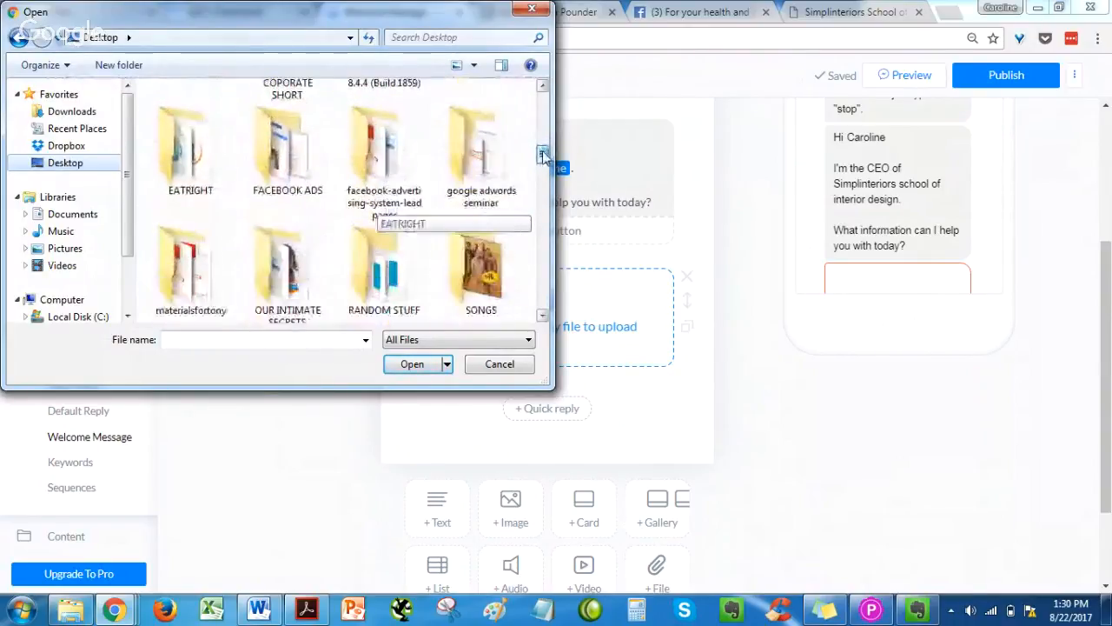
{"action": "double_click", "coordinate": [285, 154]}
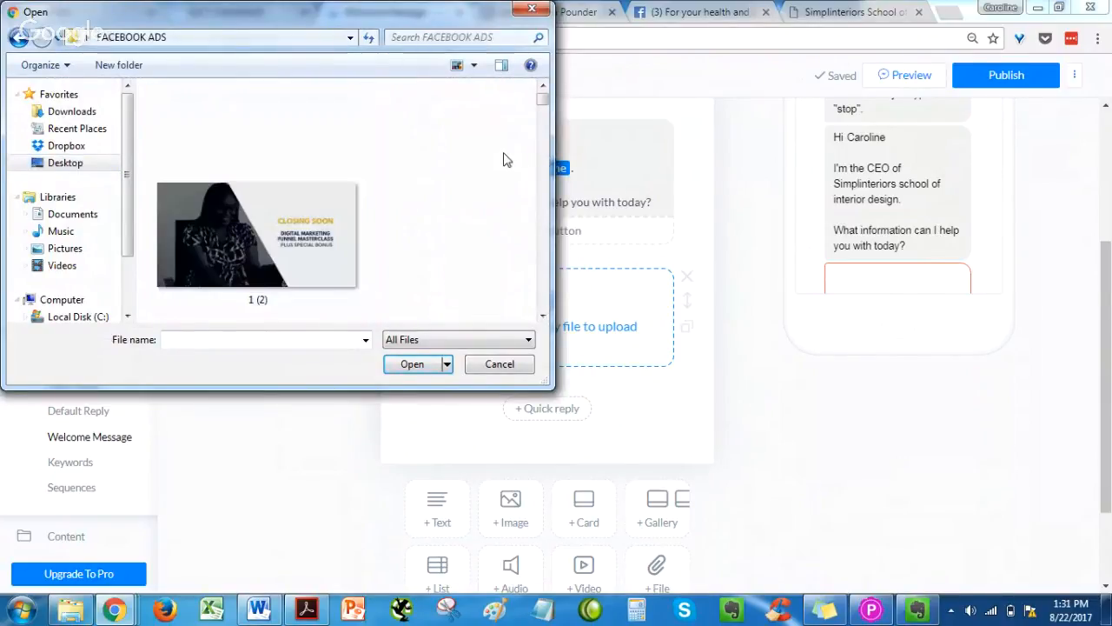
{"action": "left_click_drag", "start_coordinate": [541, 105], "coordinate": [544, 297]}
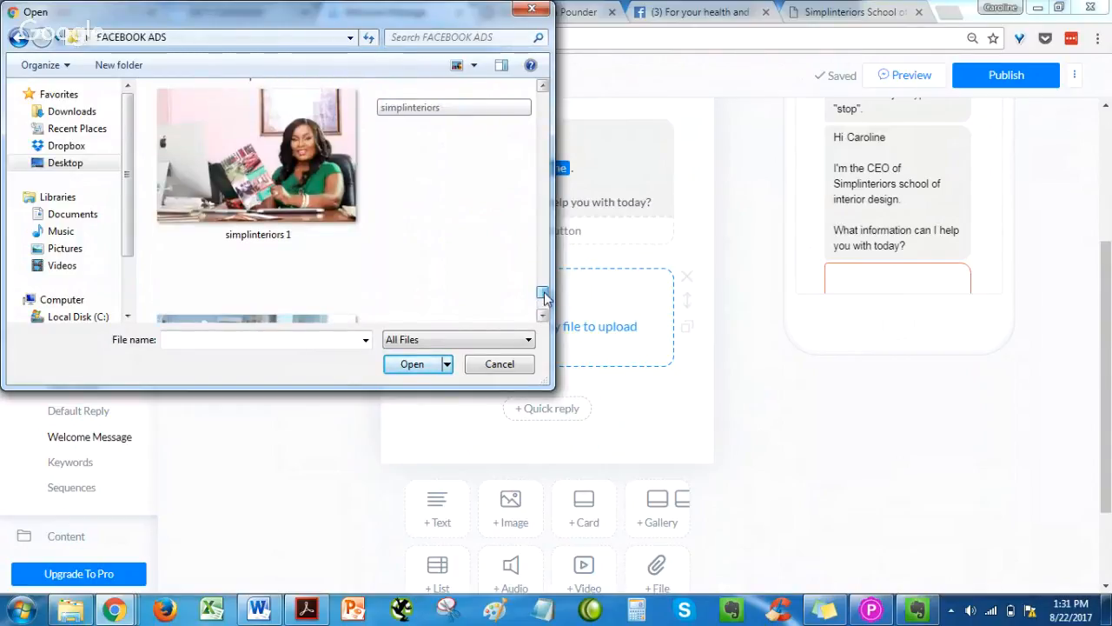
{"action": "left_click", "coordinate": [330, 193]}
{"action": "left_click", "coordinate": [409, 364]}
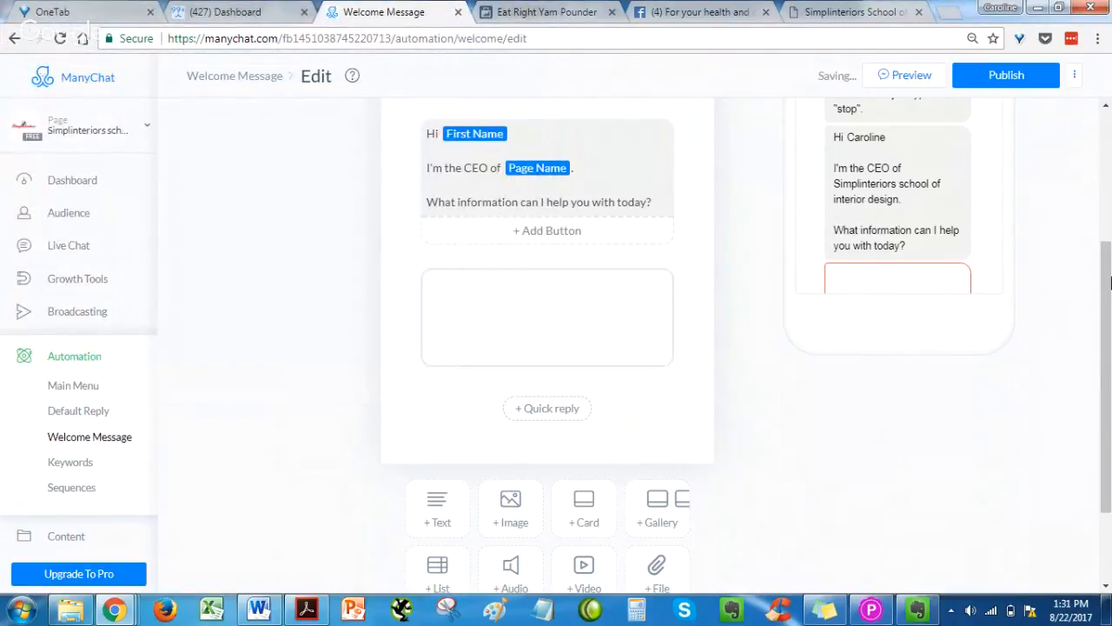
Step: Move the uploaded image above the second text block in the Welcome Message
{"action": "left_click_drag", "start_coordinate": [1109, 280], "coordinate": [1109, 343]}
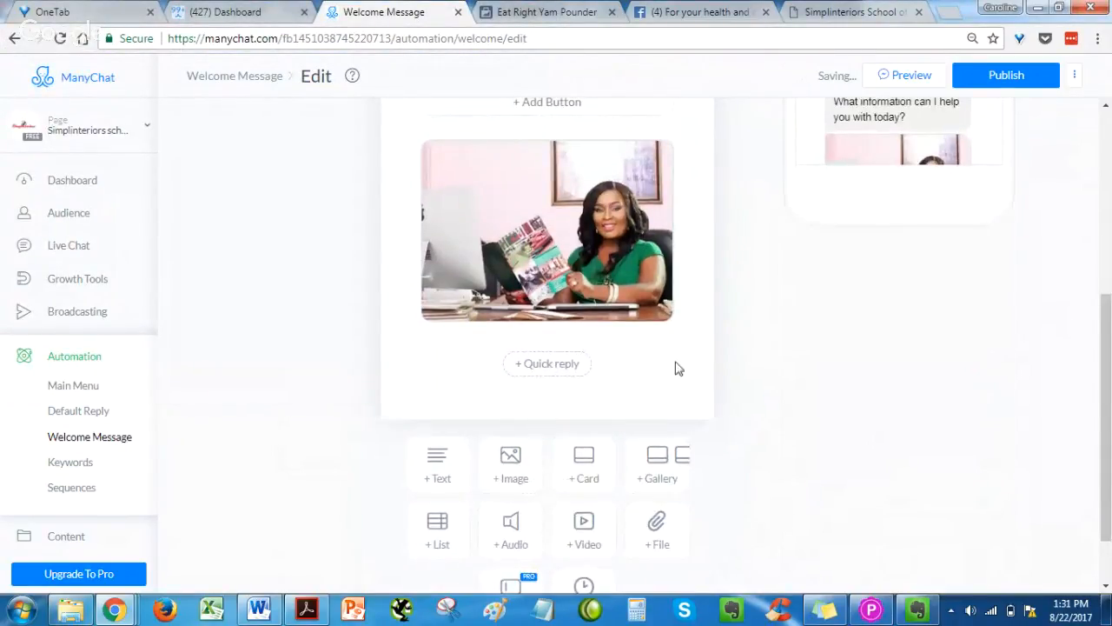
{"action": "scroll", "coordinate": [737, 350], "scroll_direction": "up", "scroll_amount": 2}
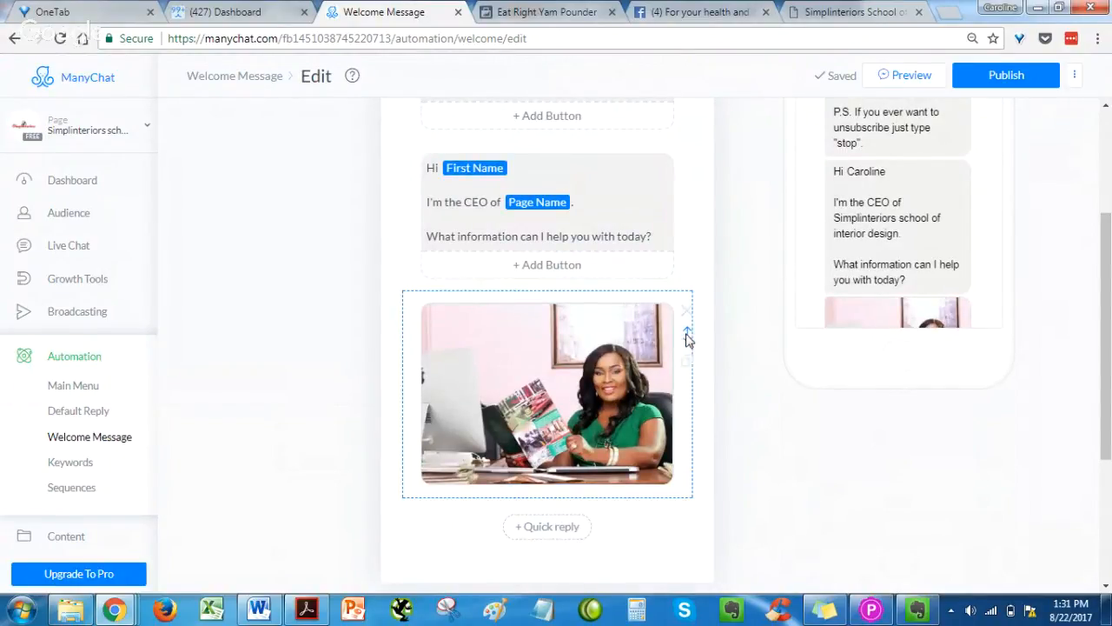
{"action": "left_click", "coordinate": [687, 334]}
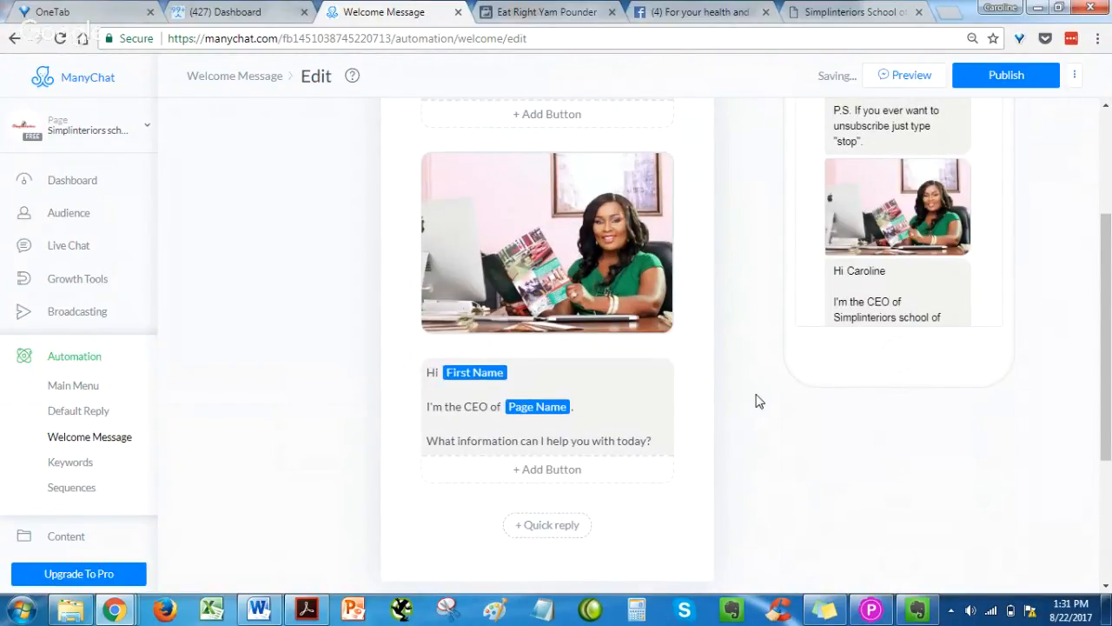
Step: Add a button to the second text block, then switch to Evernote and find the list of topics in the chatbot note
{"action": "scroll", "coordinate": [758, 400], "scroll_direction": "down", "scroll_amount": 2}
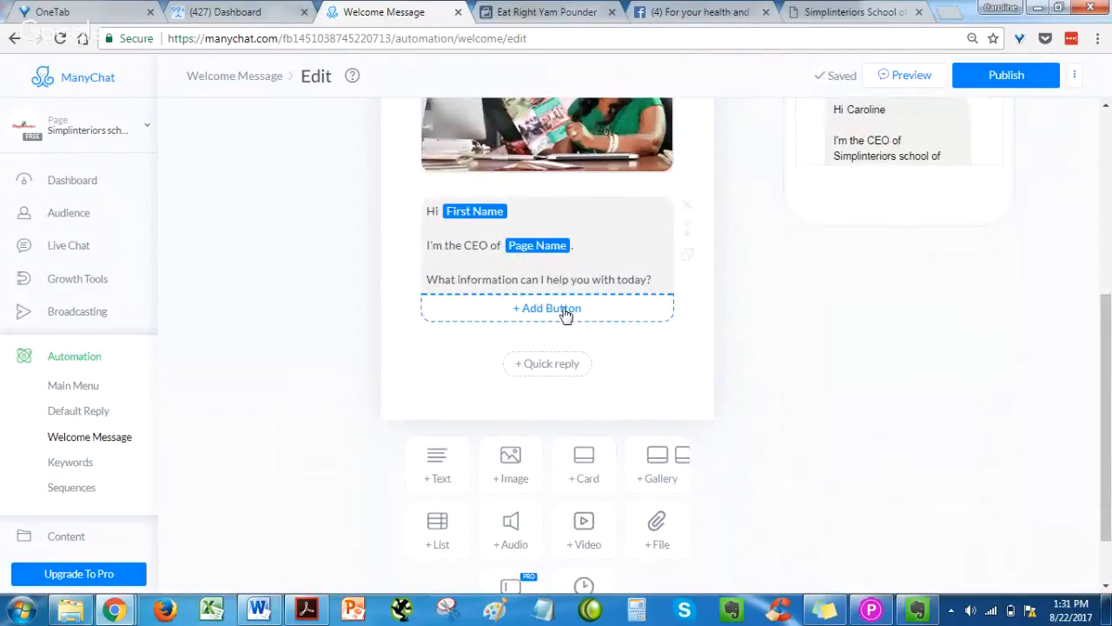
{"action": "left_click", "coordinate": [565, 311]}
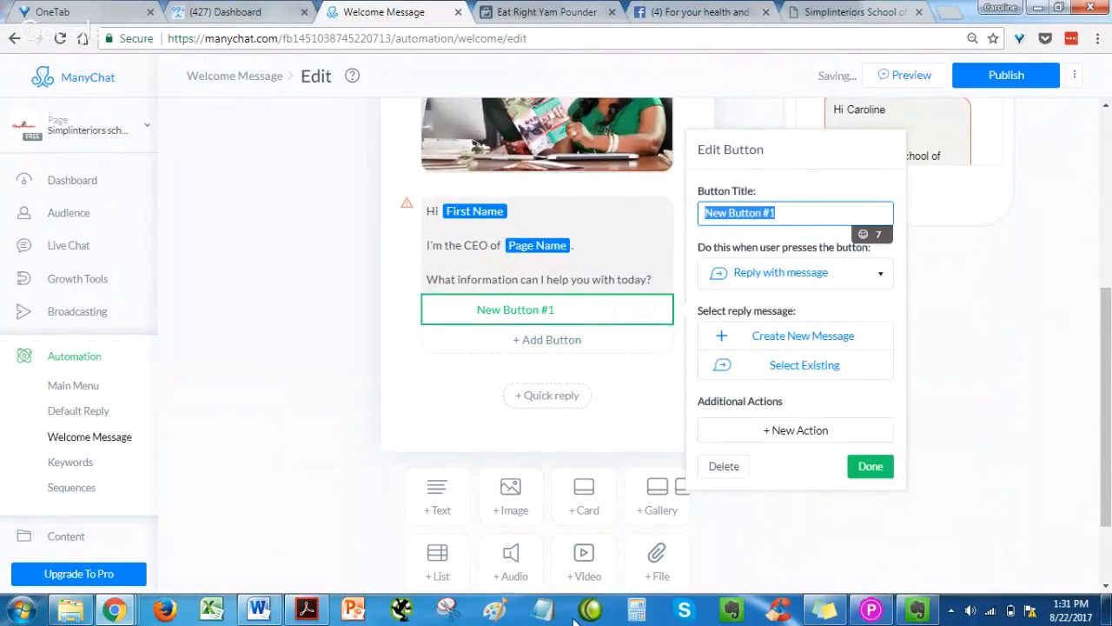
{"action": "left_click", "coordinate": [916, 610]}
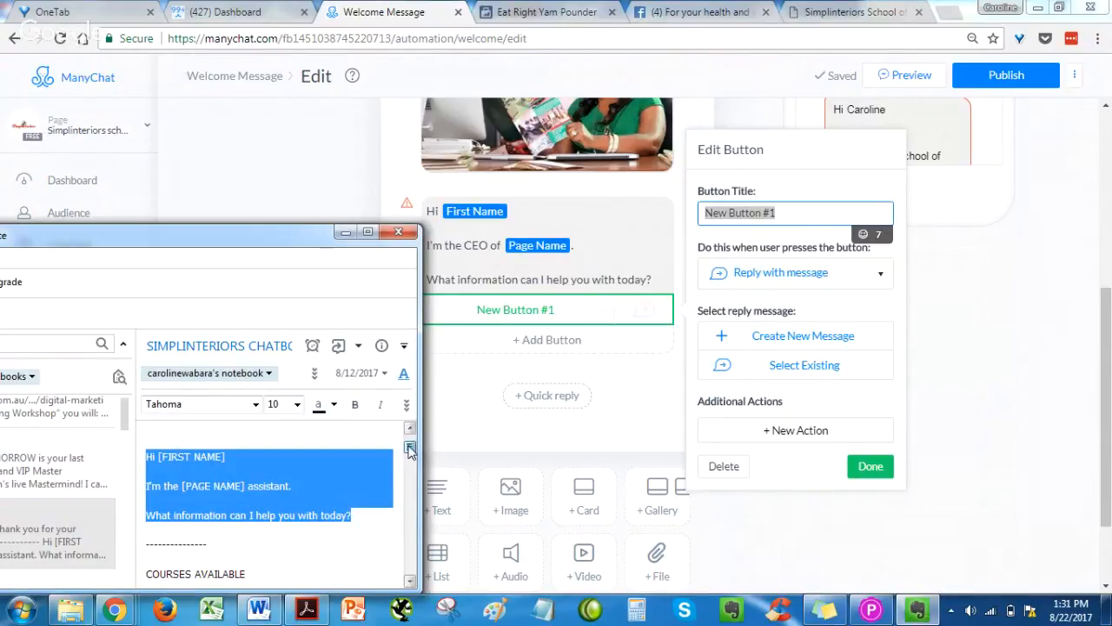
{"action": "left_click_drag", "start_coordinate": [410, 449], "coordinate": [408, 460]}
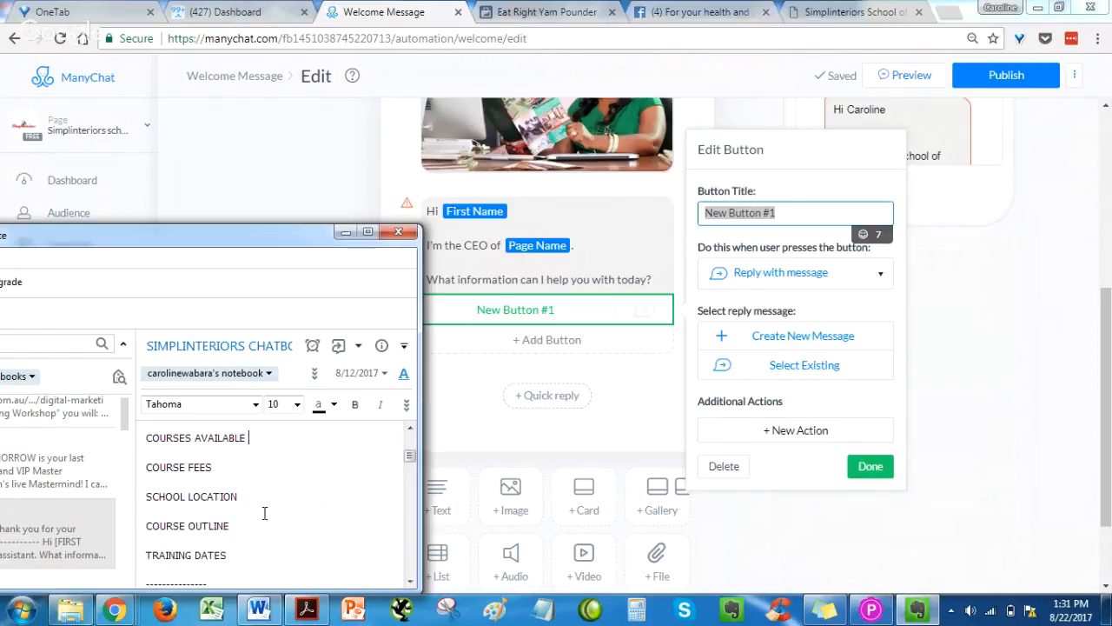
{"action": "left_click", "coordinate": [235, 504]}
{"action": "left_click_drag", "start_coordinate": [246, 438], "coordinate": [158, 439]}
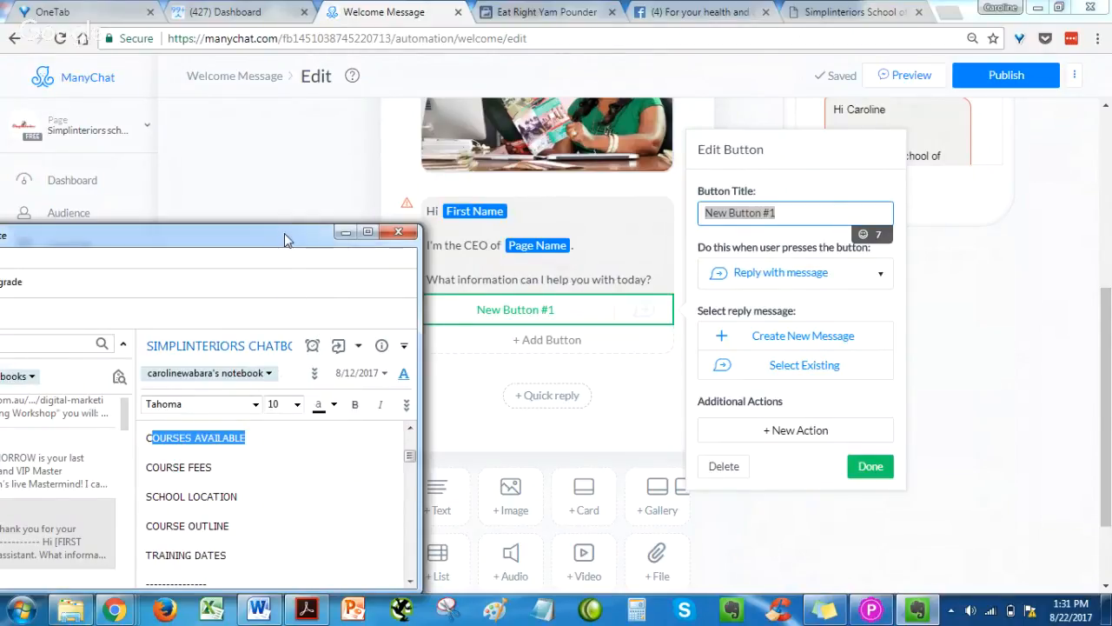
Step: Reposition the Evernote window higher on the screen and copy the line COURSES AVAILABLE from the chatbot note
{"action": "left_click_drag", "start_coordinate": [284, 233], "coordinate": [298, 165]}
{"action": "left_click_drag", "start_coordinate": [300, 167], "coordinate": [329, 82]}
{"action": "scroll", "coordinate": [451, 317], "scroll_direction": "down", "scroll_amount": 6}
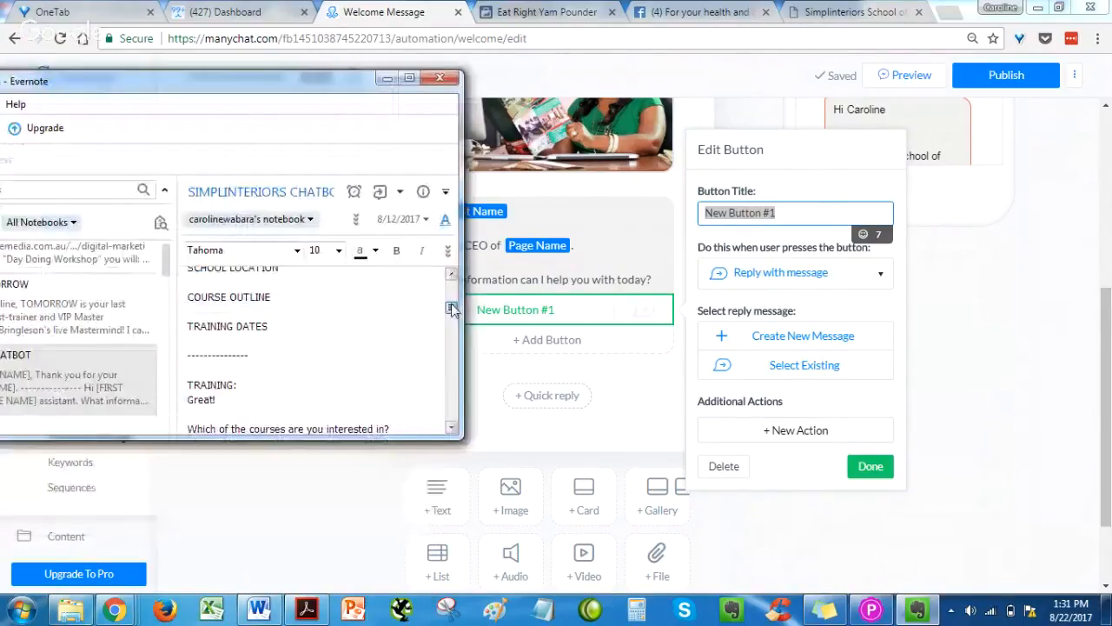
{"action": "left_click_drag", "start_coordinate": [452, 319], "coordinate": [451, 296]}
{"action": "left_click", "coordinate": [292, 390]}
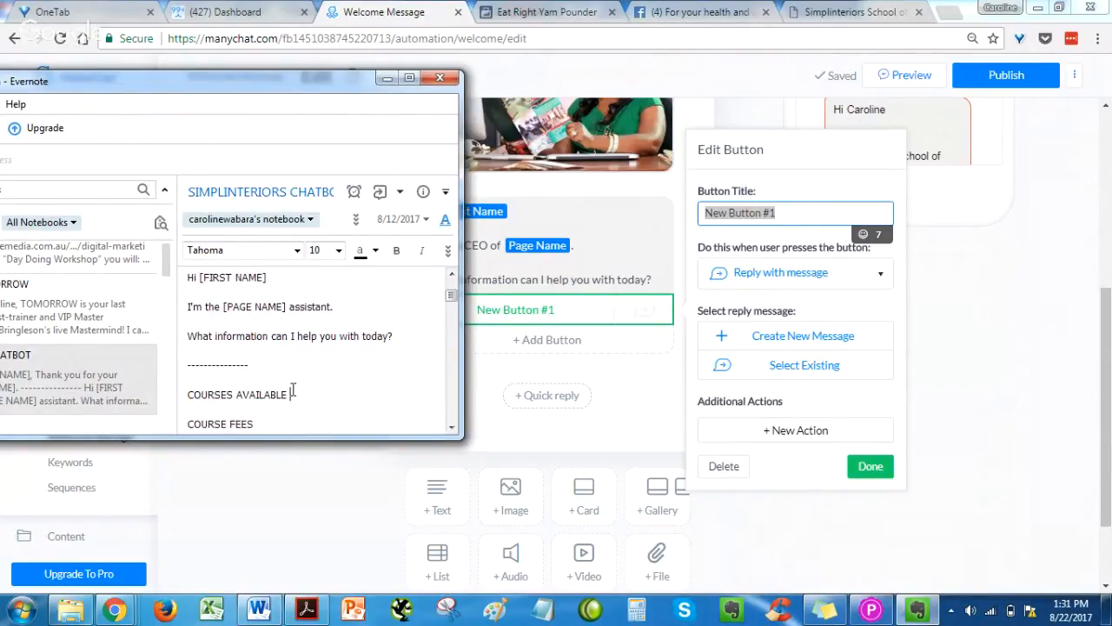
{"action": "left_click_drag", "start_coordinate": [291, 393], "coordinate": [173, 402]}
{"action": "key", "text": "ctrl+c"}
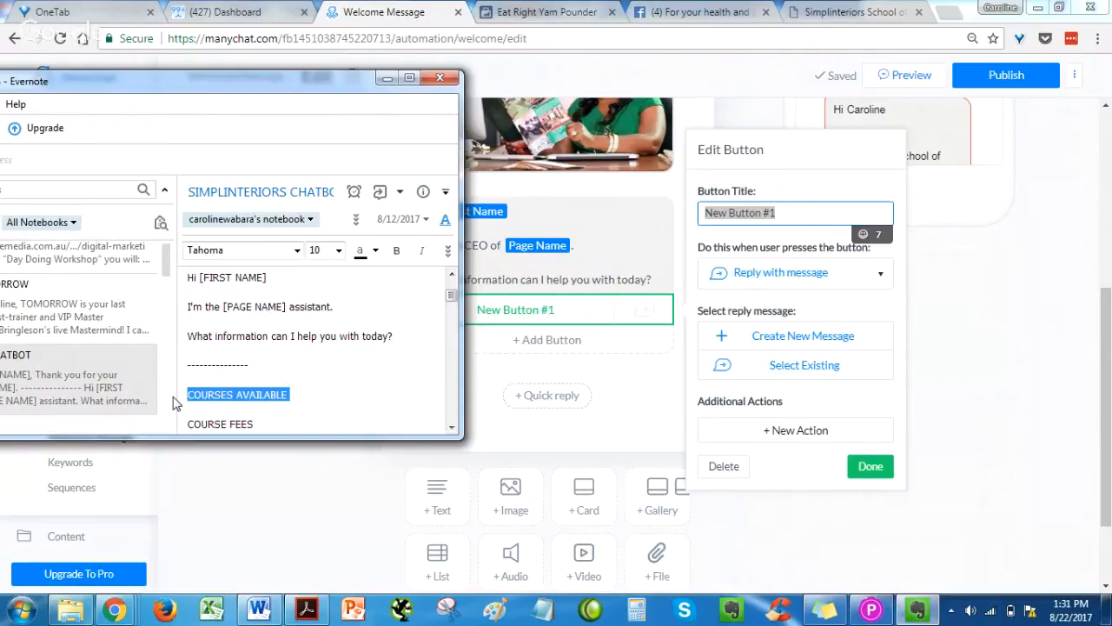
Step: Return to the browser and title the new button COURSES AVAILABLE, without a trailing space
{"action": "left_click", "coordinate": [608, 303]}
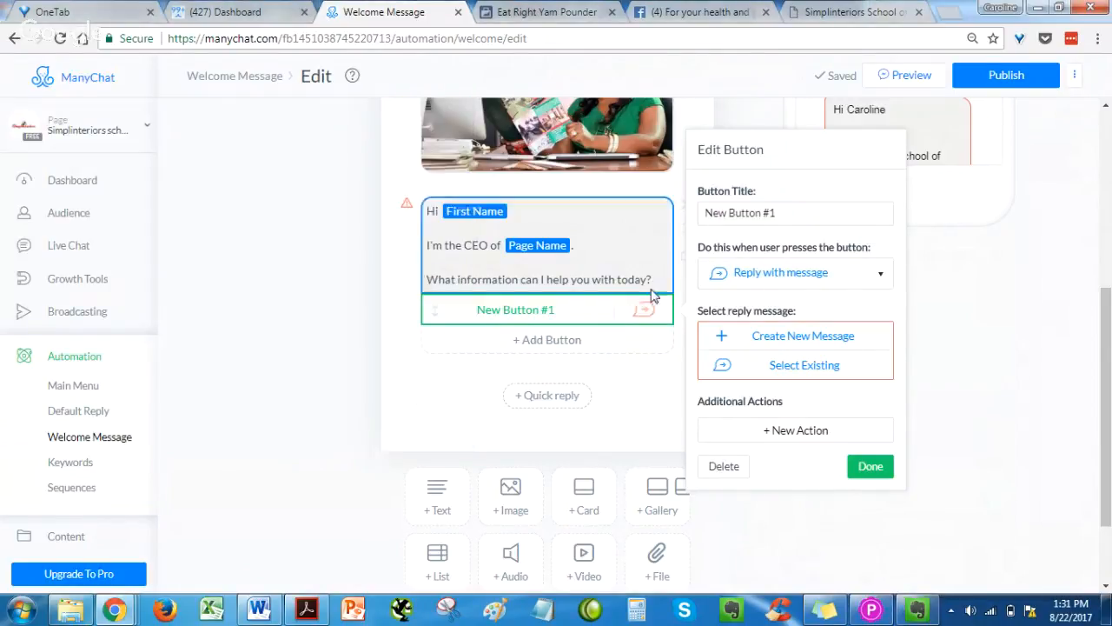
{"action": "left_click", "coordinate": [760, 213]}
{"action": "key", "text": "ctrl+a"}
{"action": "key", "text": "ctrl+v"}
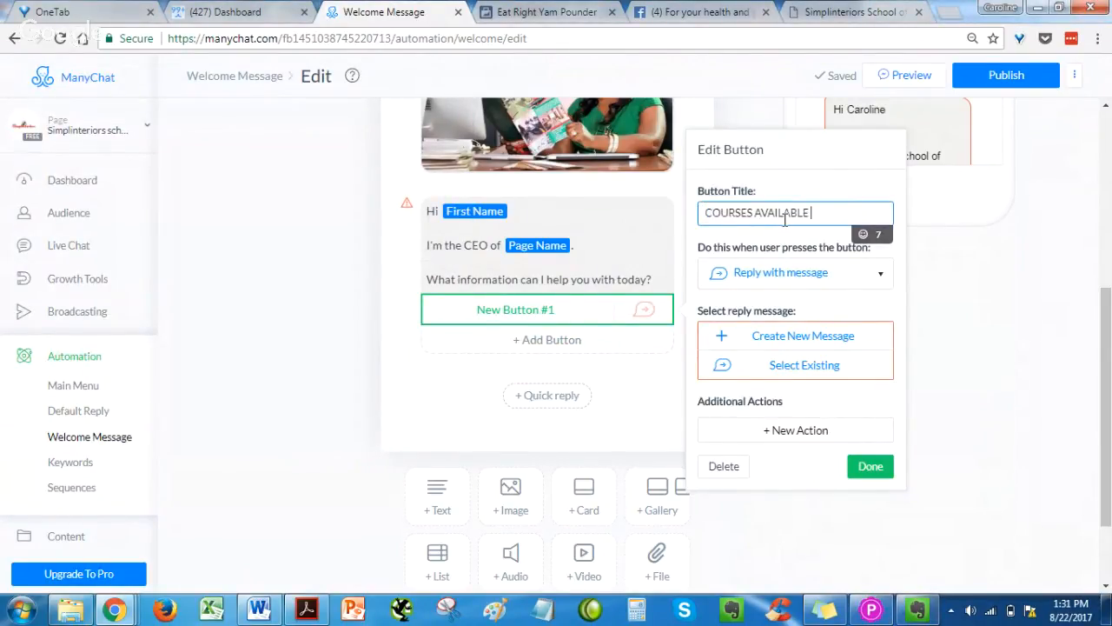
{"action": "key", "text": "BackSpace"}
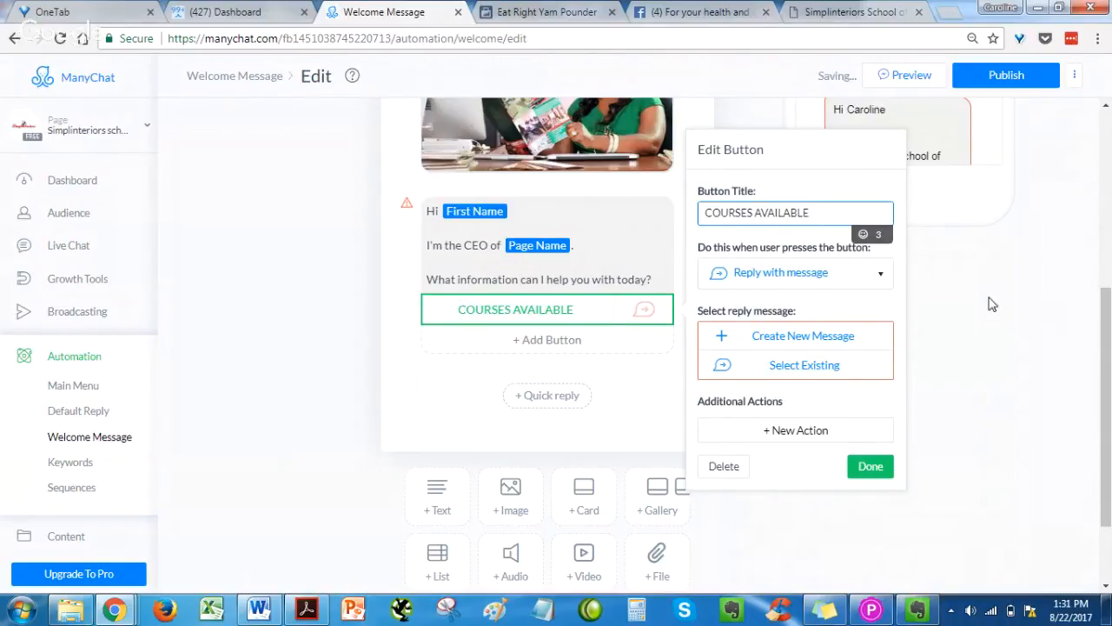
Step: Create a new reply message for the COURSES AVAILABLE button
{"action": "left_click", "coordinate": [989, 304]}
{"action": "left_click", "coordinate": [599, 318]}
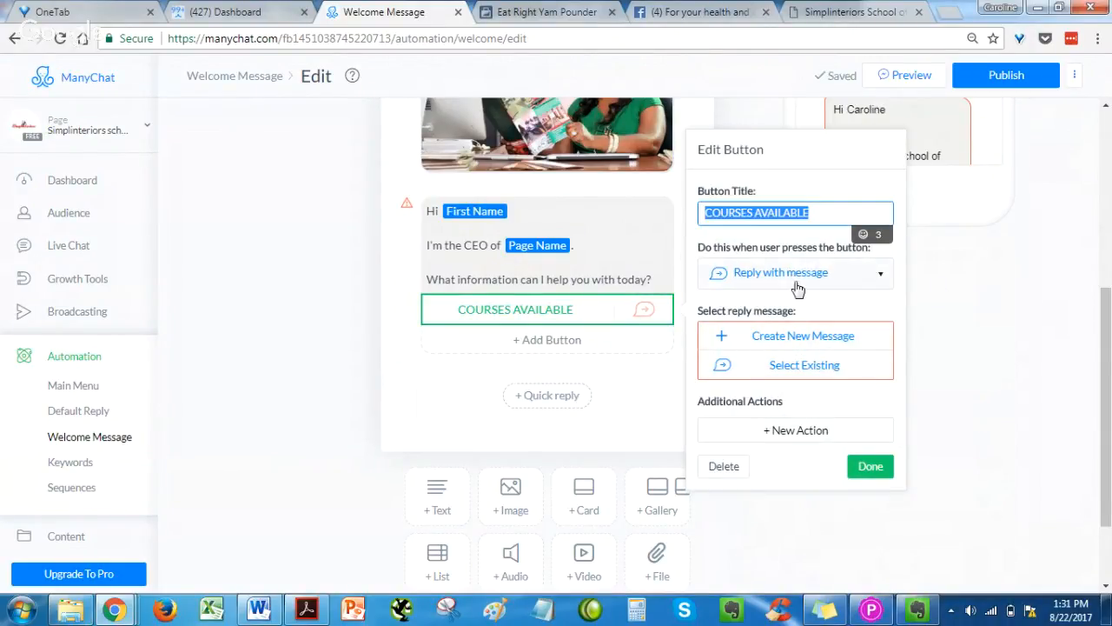
{"action": "left_click", "coordinate": [786, 339]}
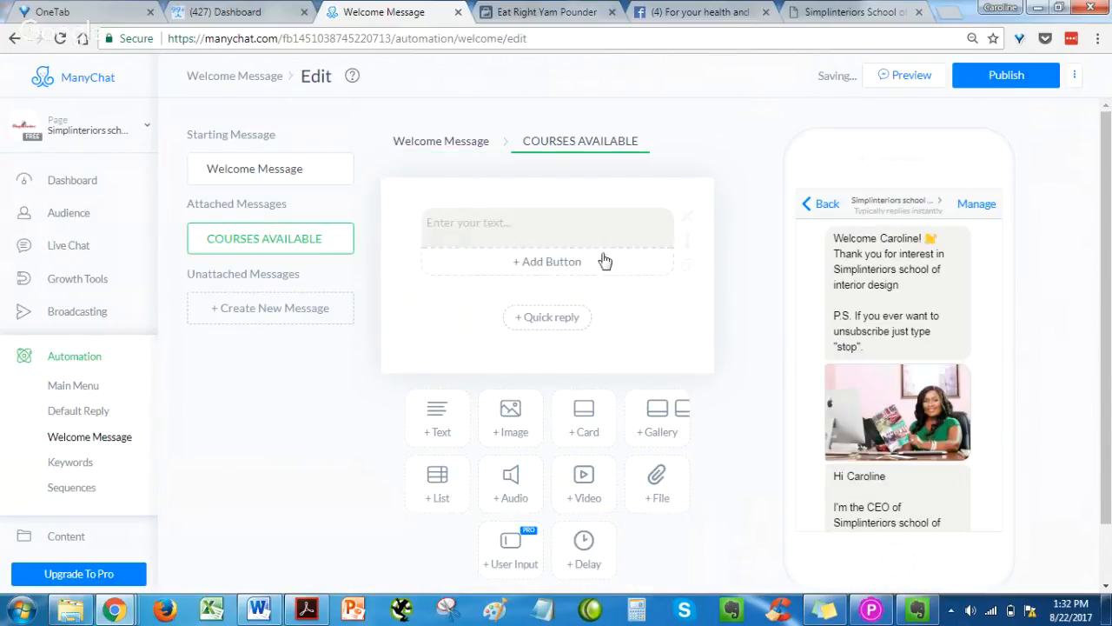
Step: Fill the COURSES AVAILABLE message with "Great! Which of the courses are you interested in?" copied from the Evernote note, without a trailing blank line
{"action": "left_click", "coordinate": [593, 238]}
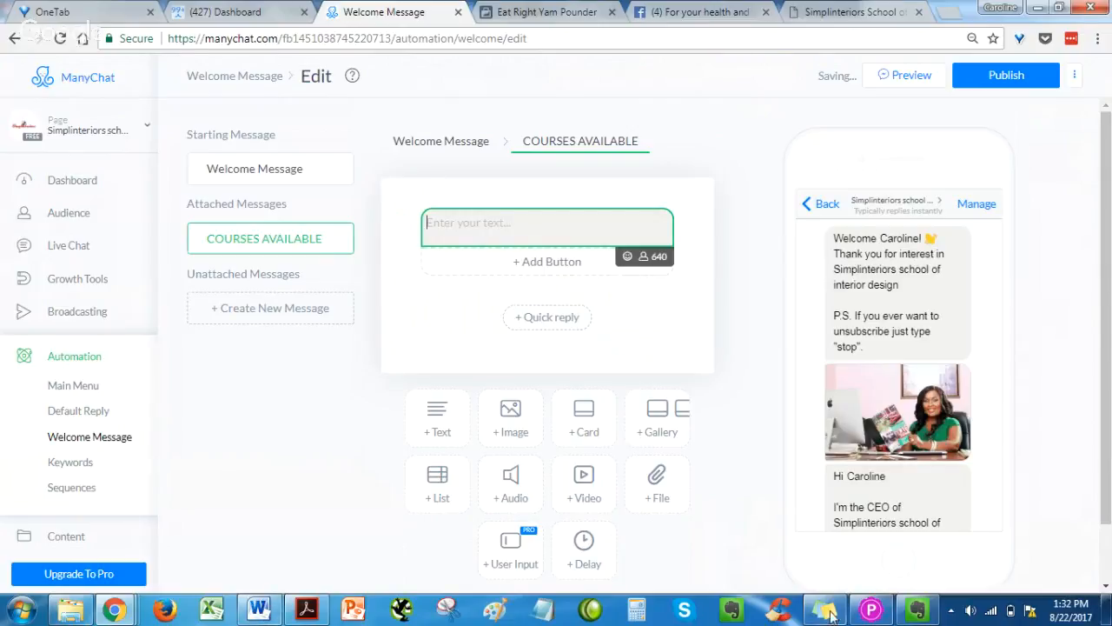
{"action": "left_click", "coordinate": [917, 608]}
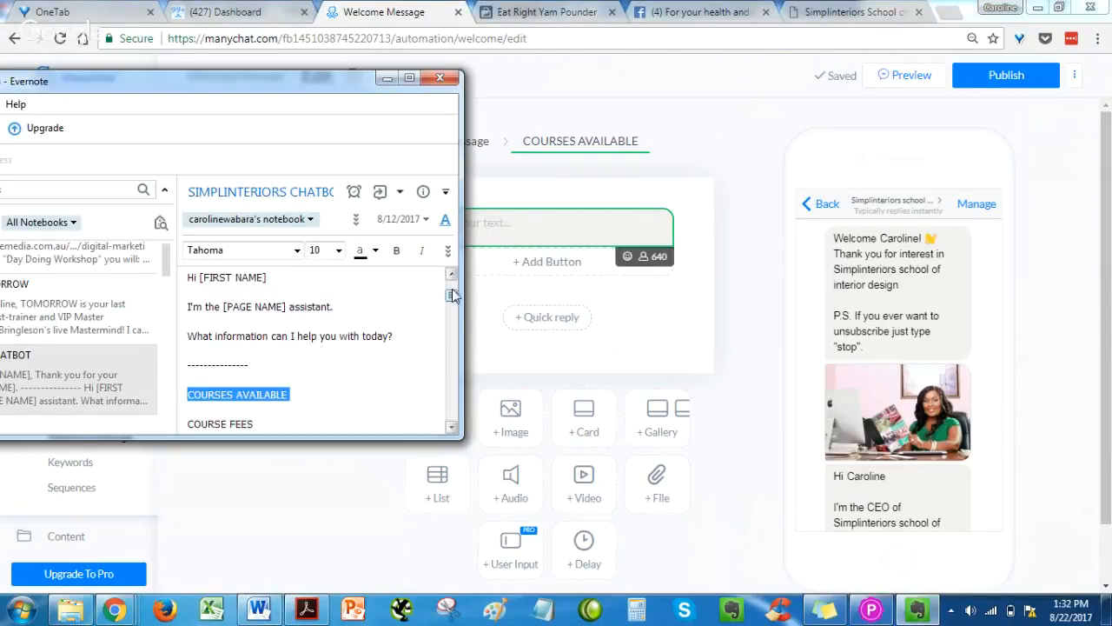
{"action": "left_click_drag", "start_coordinate": [451, 297], "coordinate": [449, 313]}
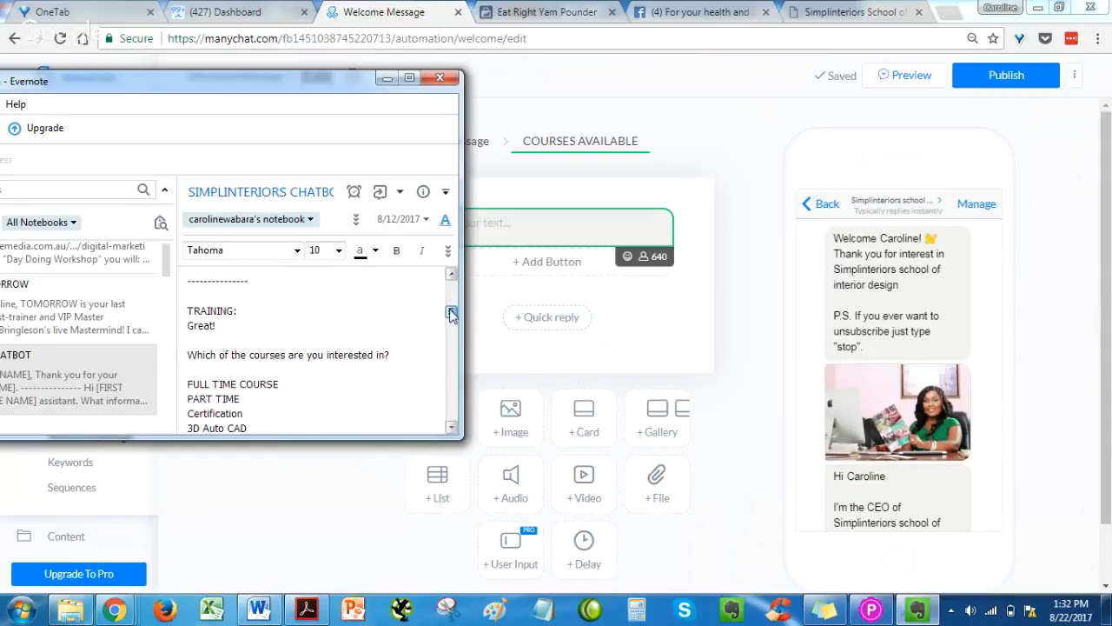
{"action": "left_click_drag", "start_coordinate": [393, 354], "coordinate": [178, 334]}
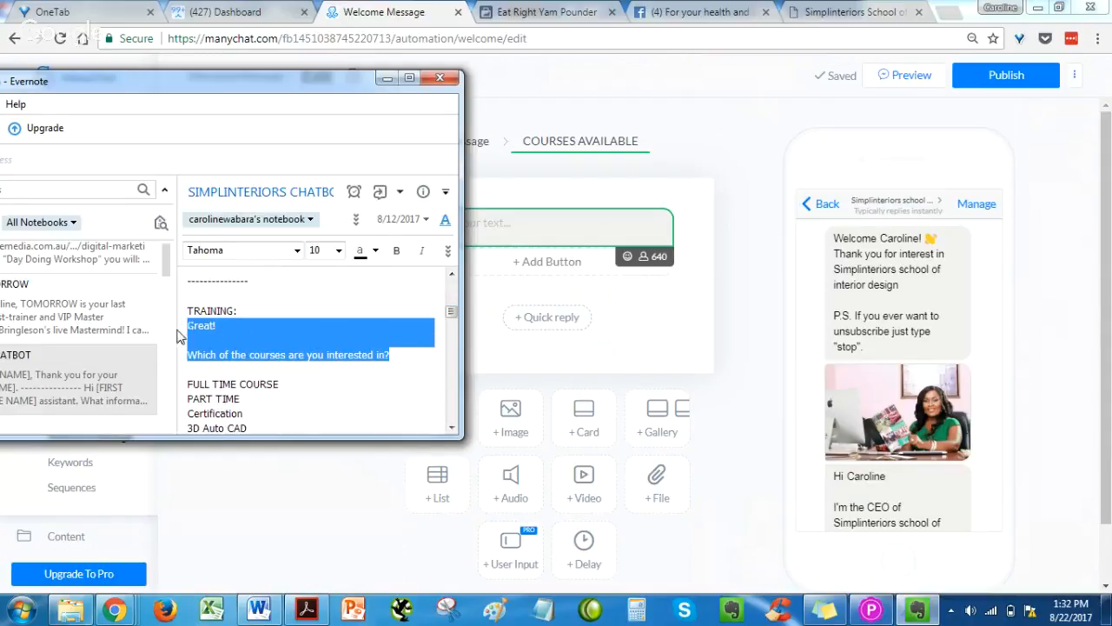
{"action": "left_click", "coordinate": [531, 211]}
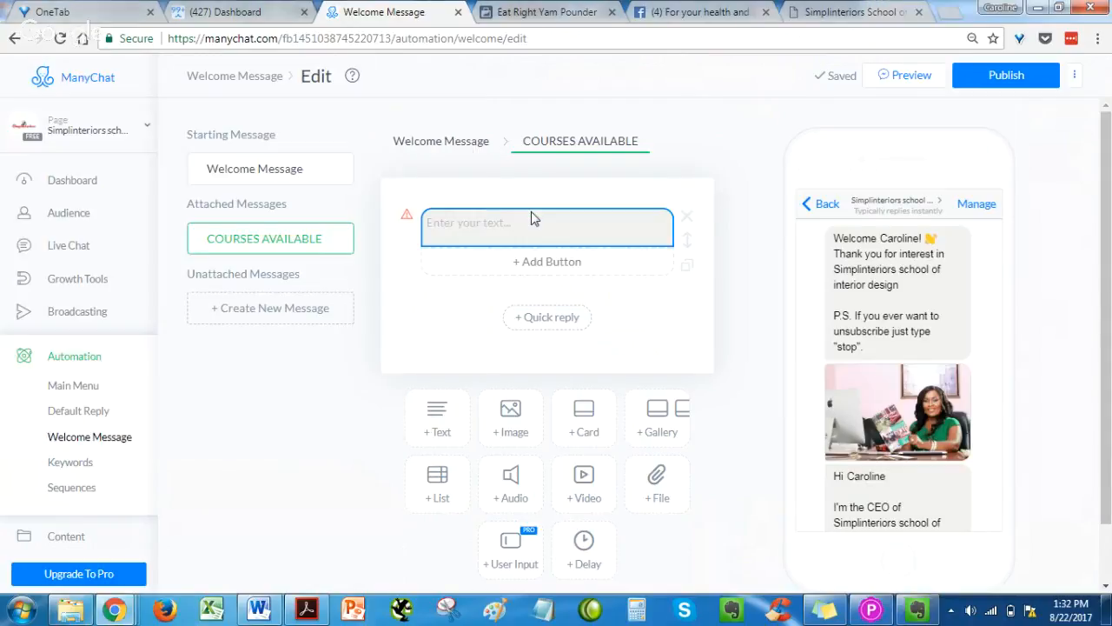
{"action": "type", "text": "Great!  Which of the courses are you interested in?"}
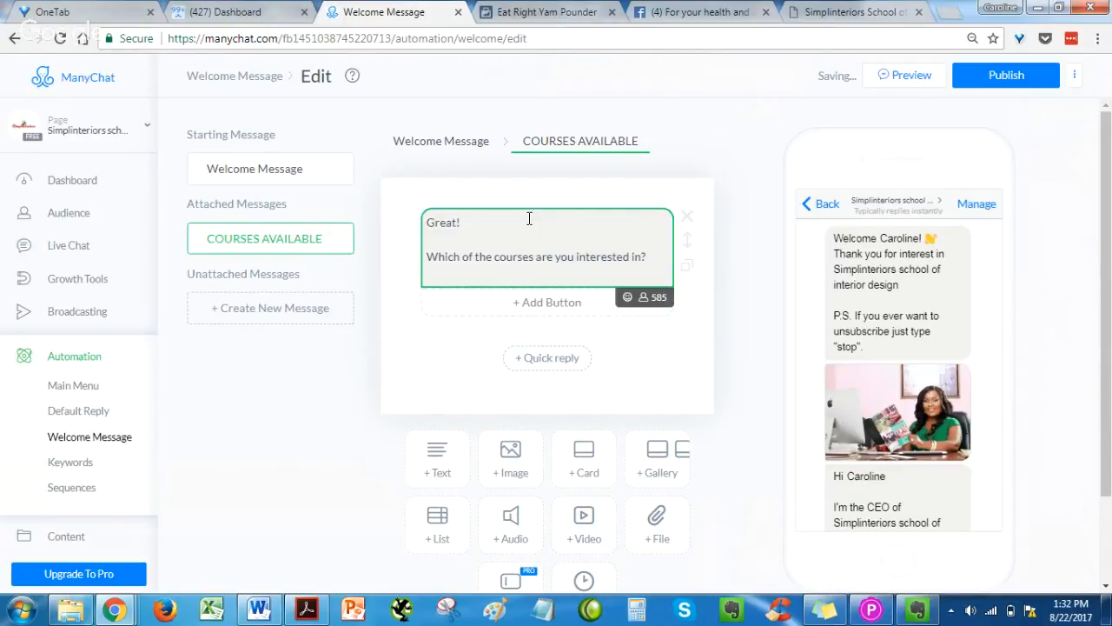
{"action": "key", "text": "BackSpace"}
Step: Add a button under the course question and copy FULL TIME COURSE from the Evernote note
{"action": "left_click", "coordinate": [552, 291]}
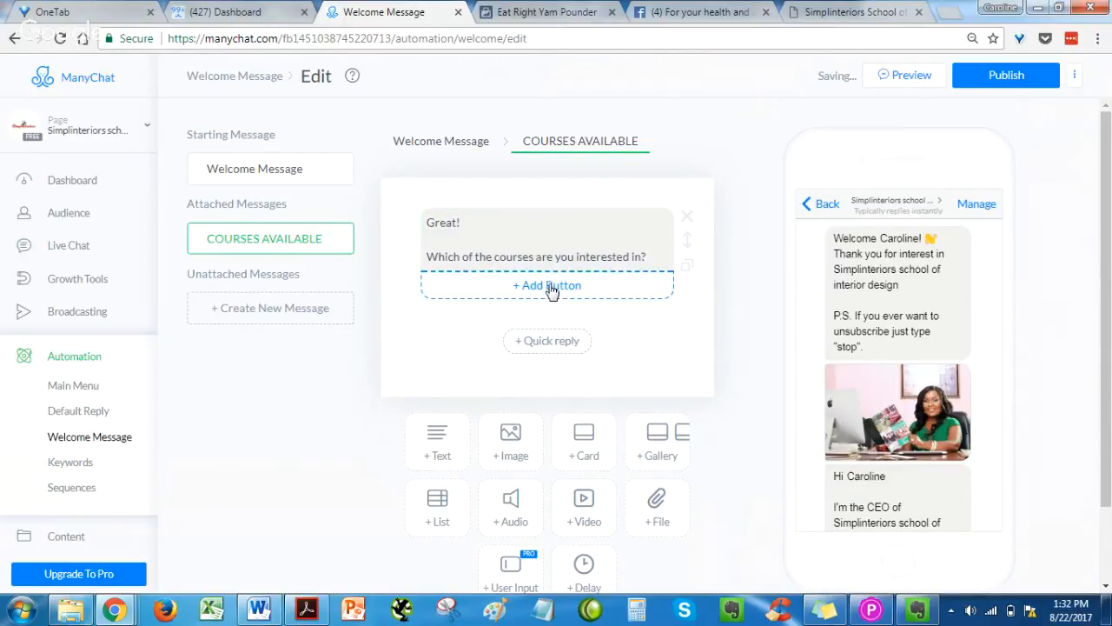
{"action": "left_click", "coordinate": [552, 289]}
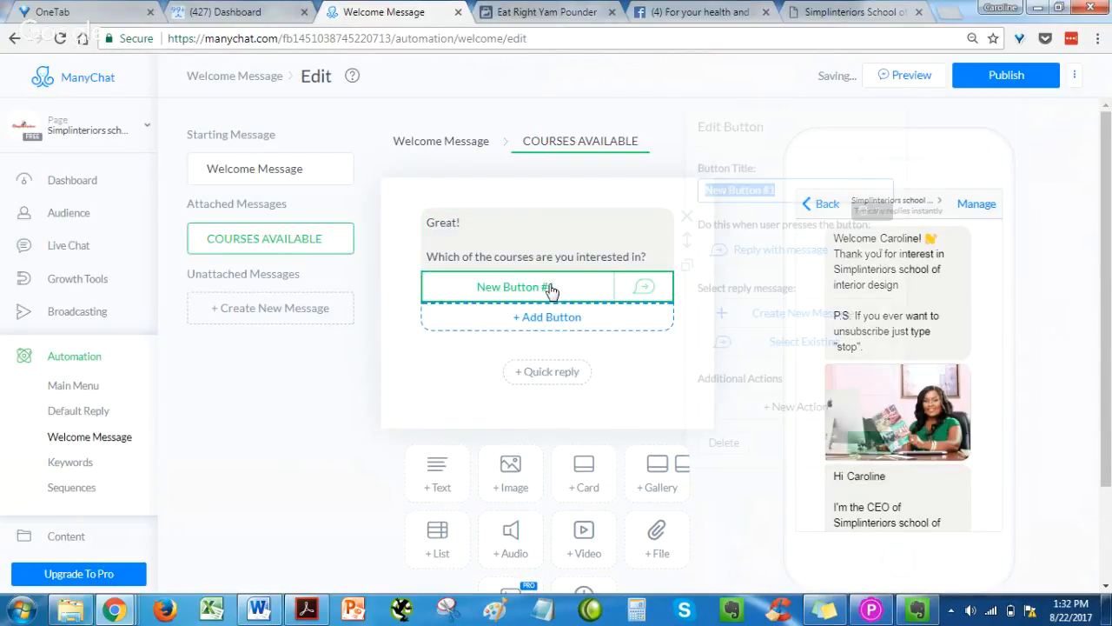
{"action": "left_click", "coordinate": [918, 610]}
{"action": "left_click", "coordinate": [287, 384]}
{"action": "left_click_drag", "start_coordinate": [287, 384], "coordinate": [185, 384]}
{"action": "key", "text": "ctrl+c"}
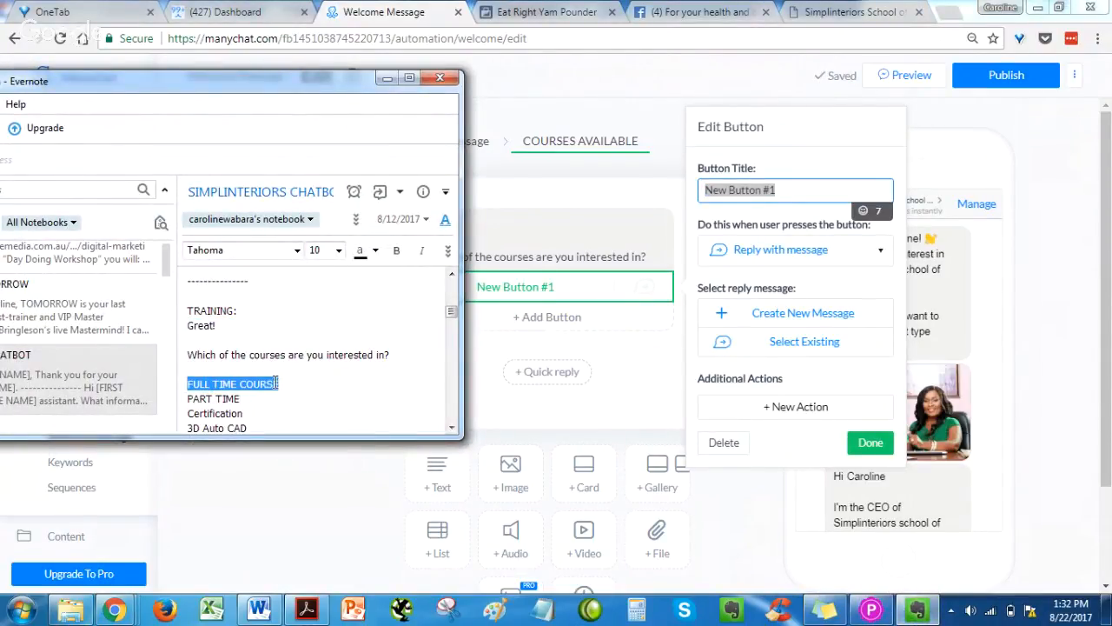
Step: Title the new button FULL TIME COURSE and create a new reply message for it
{"action": "left_click", "coordinate": [756, 190]}
{"action": "key", "text": "ctrl+a"}
{"action": "key", "text": "ctrl+v"}
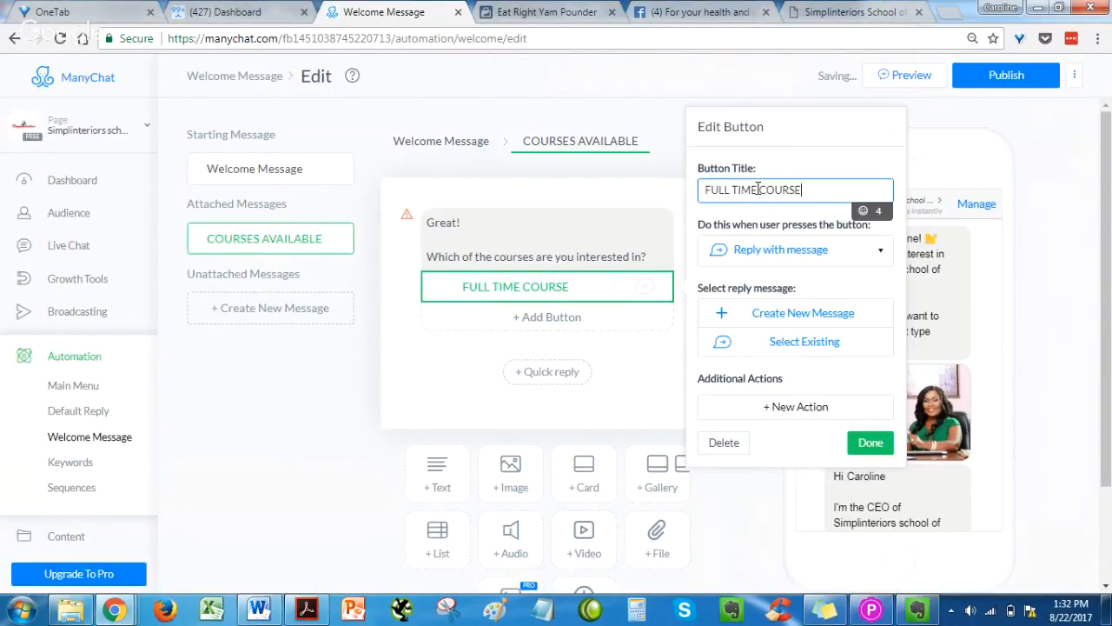
{"action": "left_click", "coordinate": [776, 314]}
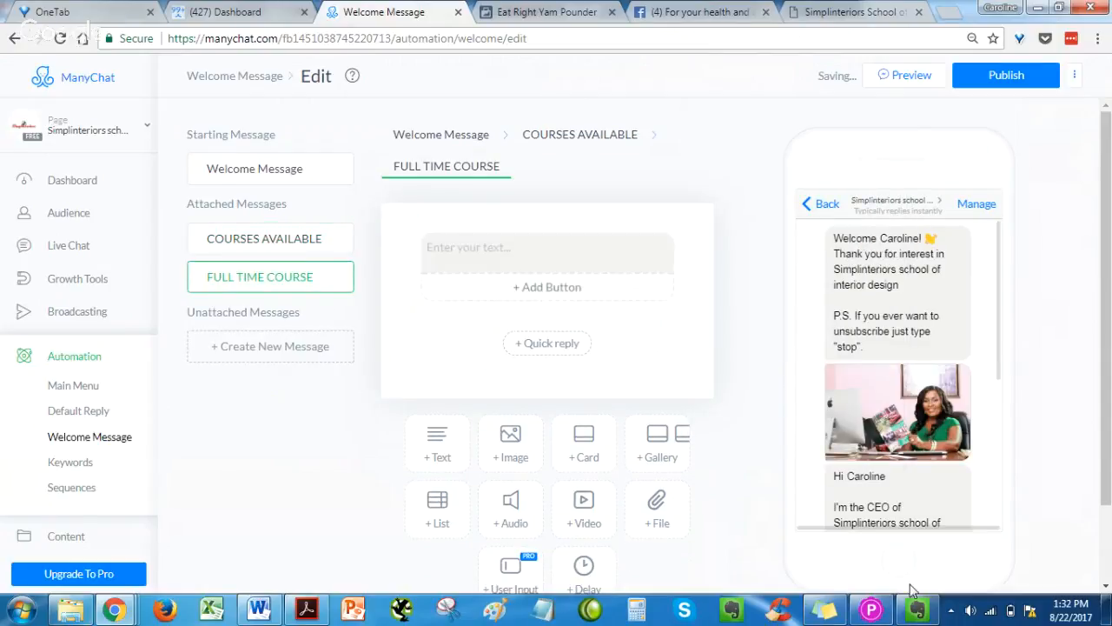
Step: Fill the FULL TIME COURSE message with the full-time fee, duration, days and time lines from the Evernote note, without a trailing blank line
{"action": "left_click", "coordinate": [899, 612]}
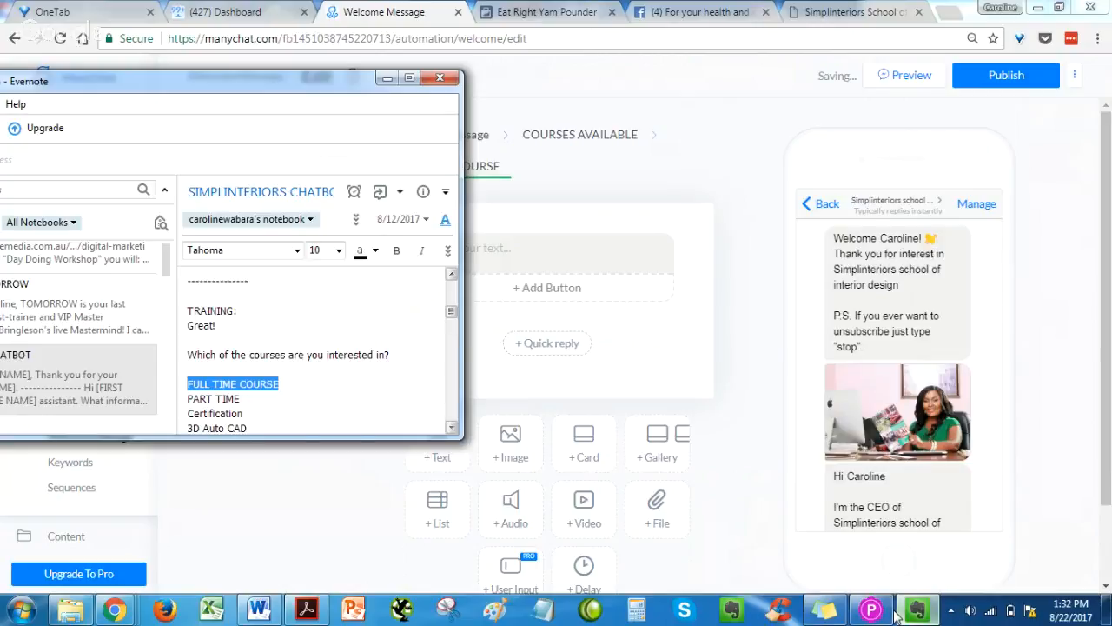
{"action": "scroll", "coordinate": [451, 317], "scroll_direction": "down", "scroll_amount": 5}
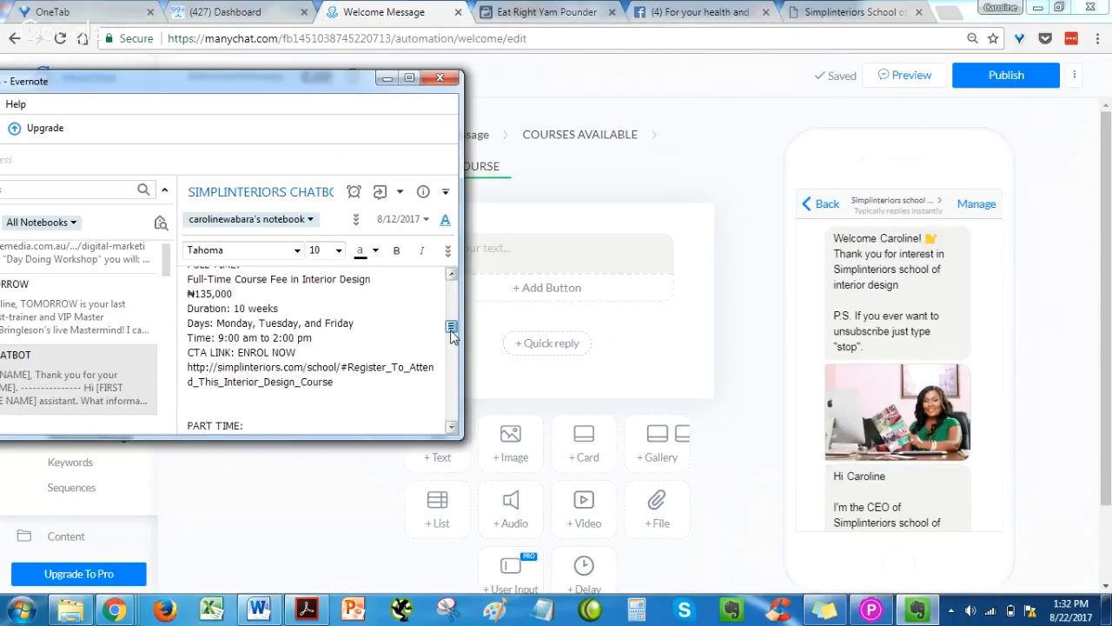
{"action": "scroll", "coordinate": [450, 326], "scroll_direction": "up", "scroll_amount": 1}
{"action": "left_click_drag", "start_coordinate": [314, 362], "coordinate": [185, 301]}
{"action": "key", "text": "ctrl+c"}
{"action": "left_click", "coordinate": [530, 245]}
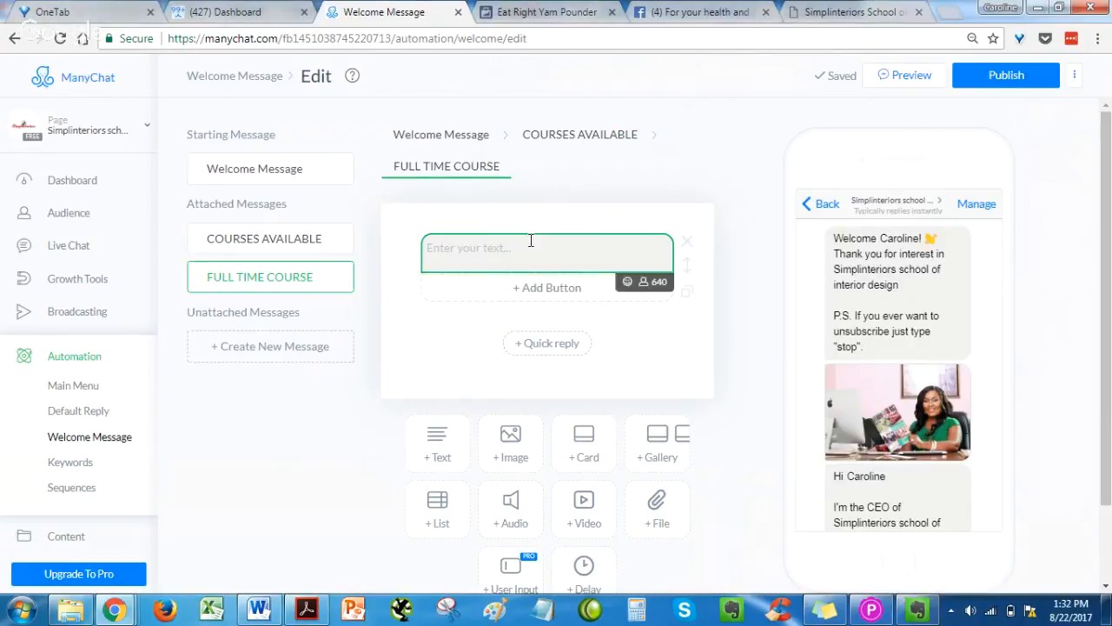
{"action": "key", "text": "ctrl+v"}
{"action": "key", "text": "BackSpace"}
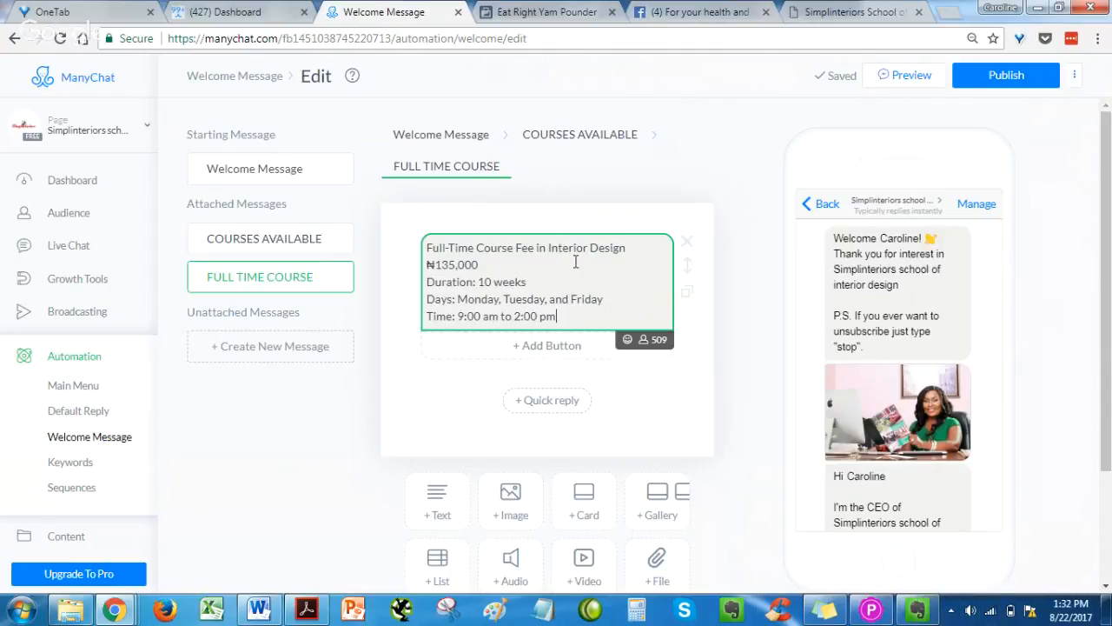
Step: Put "FEE:" before ₦135,000 and shorten the message's first line to "Full-Time Course in Interior Design"
{"action": "left_click", "coordinate": [428, 265]}
{"action": "type", "text": "FEE:"}
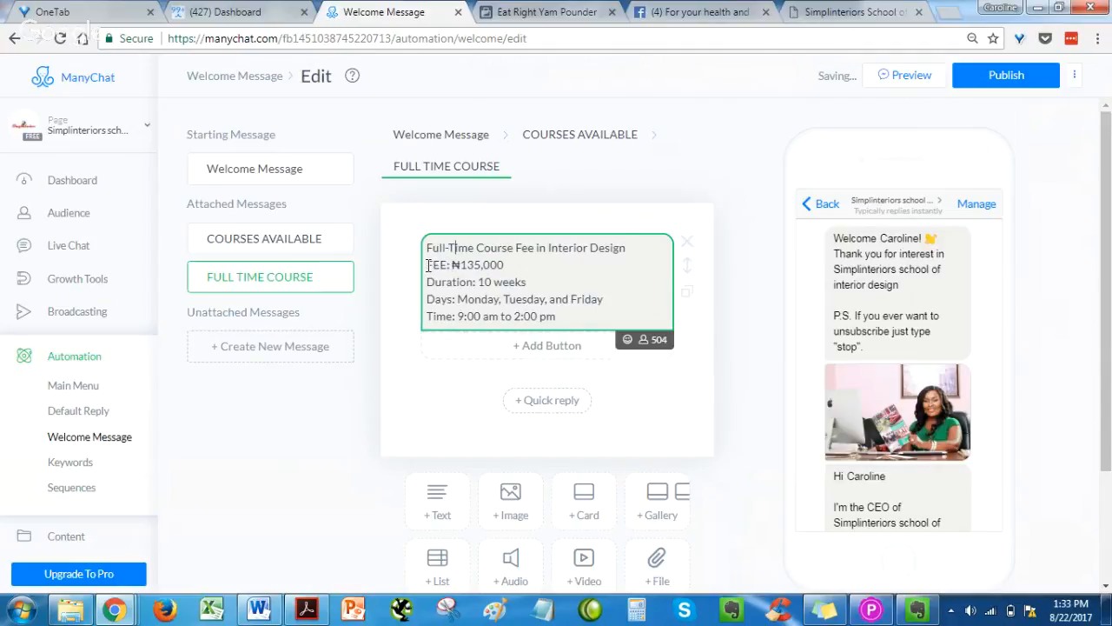
{"action": "key", "text": "BackSpace"}
{"action": "key", "text": "BackSpace"}
{"action": "key", "text": "BackSpace"}
{"action": "key", "text": "BackSpace"}
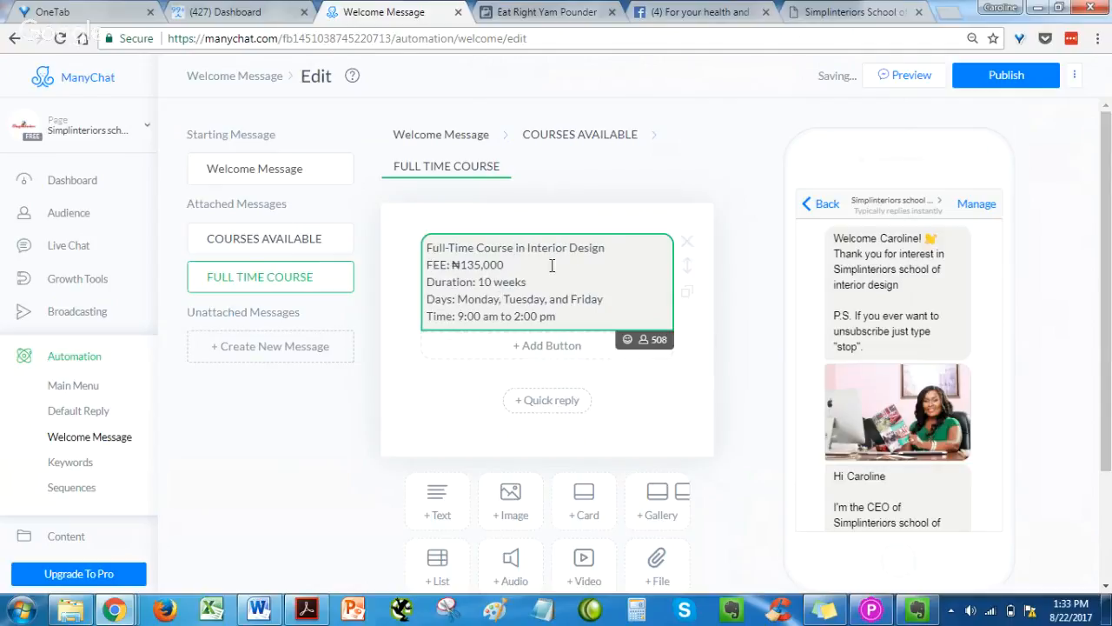
Step: Add a button under the full-time details, copy the full-time registration link from the Evernote note, and title the button ENROLL NOW
{"action": "left_click", "coordinate": [569, 346]}
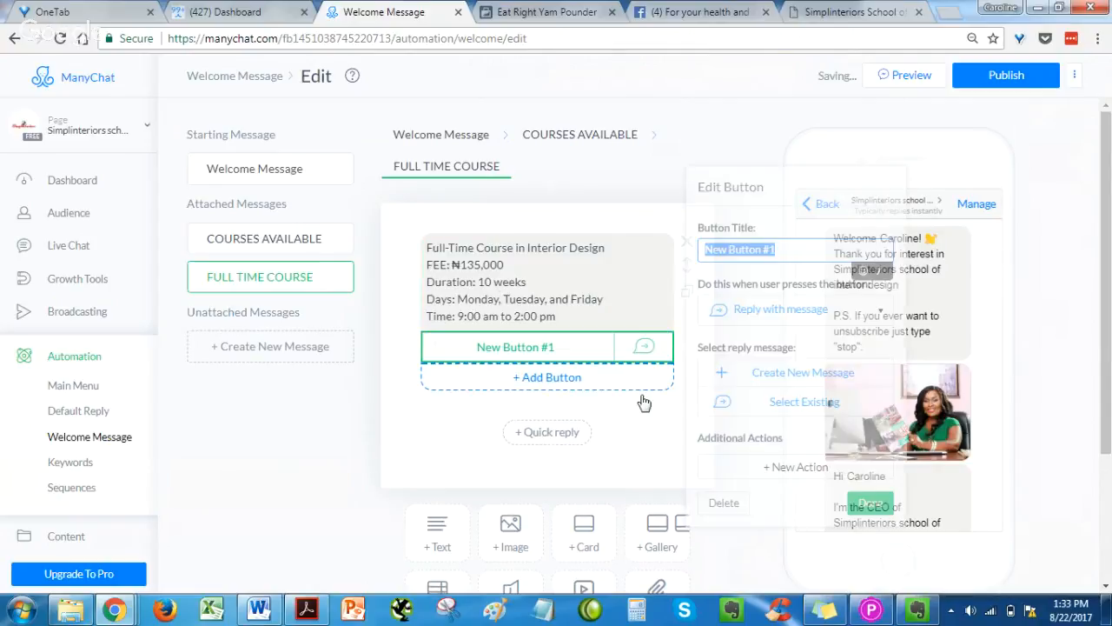
{"action": "left_click", "coordinate": [908, 610]}
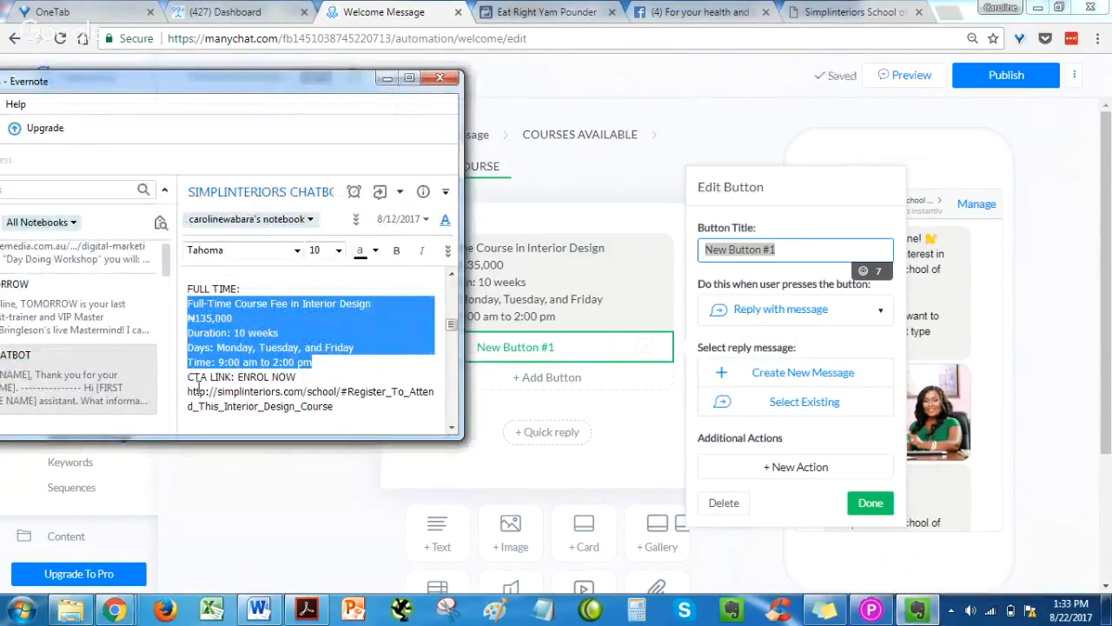
{"action": "left_click_drag", "start_coordinate": [189, 392], "coordinate": [333, 408]}
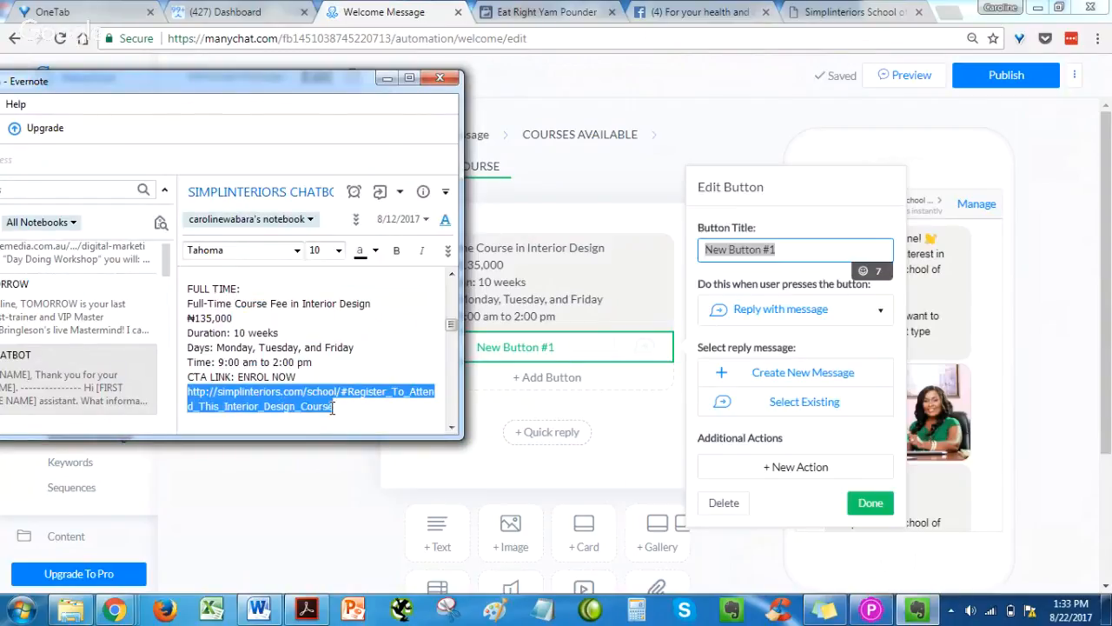
{"action": "left_click", "coordinate": [787, 258]}
{"action": "key", "text": "ctrl+a"}
{"action": "type", "text": "ENROLL"}
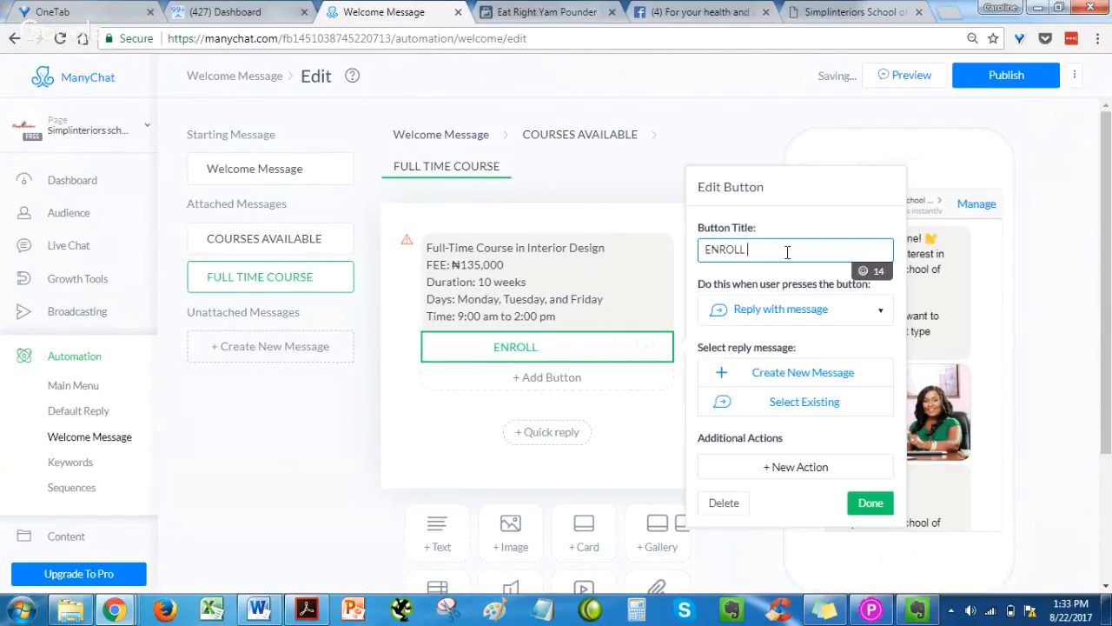
{"action": "key", "text": "BackSpace"}
{"action": "type", "text": "NOW"}
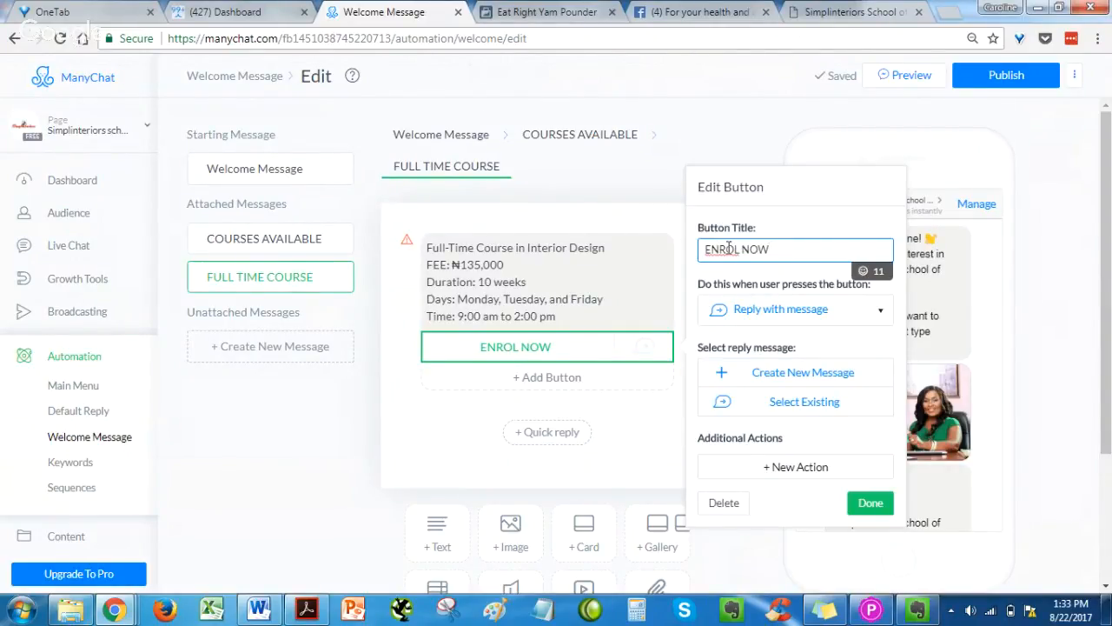
{"action": "left_click", "coordinate": [740, 252]}
{"action": "type", "text": "L"}
Step: Make the ENROLL NOW button open a website, using the copied full-time registration link as its URL, and finish editing it
{"action": "left_click", "coordinate": [788, 312]}
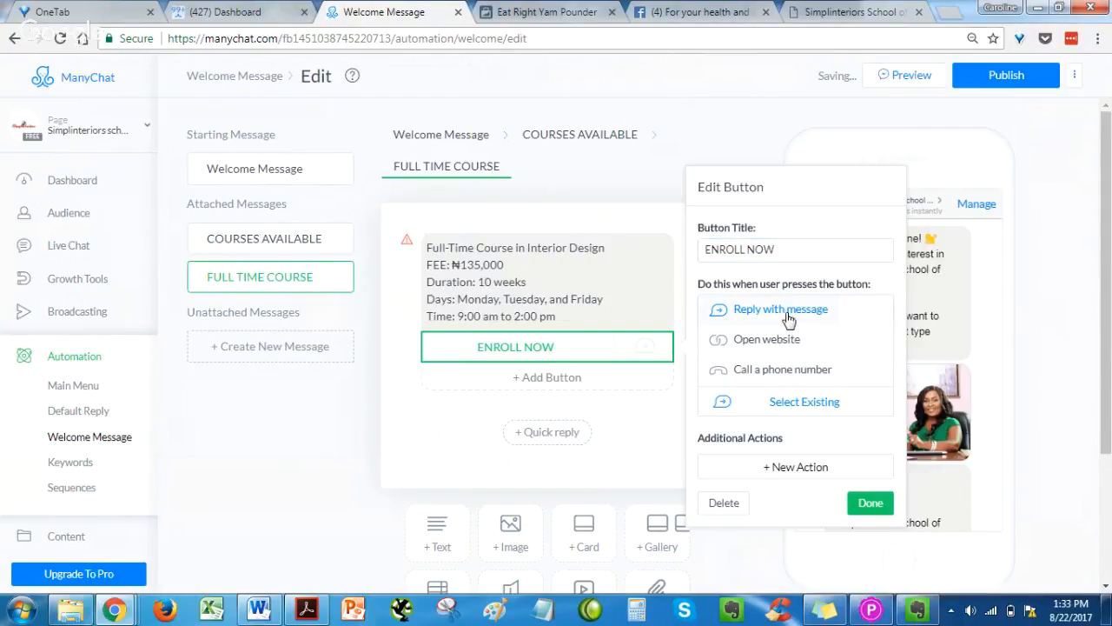
{"action": "left_click", "coordinate": [784, 340]}
{"action": "left_click", "coordinate": [784, 378]}
{"action": "key", "text": "ctrl+v"}
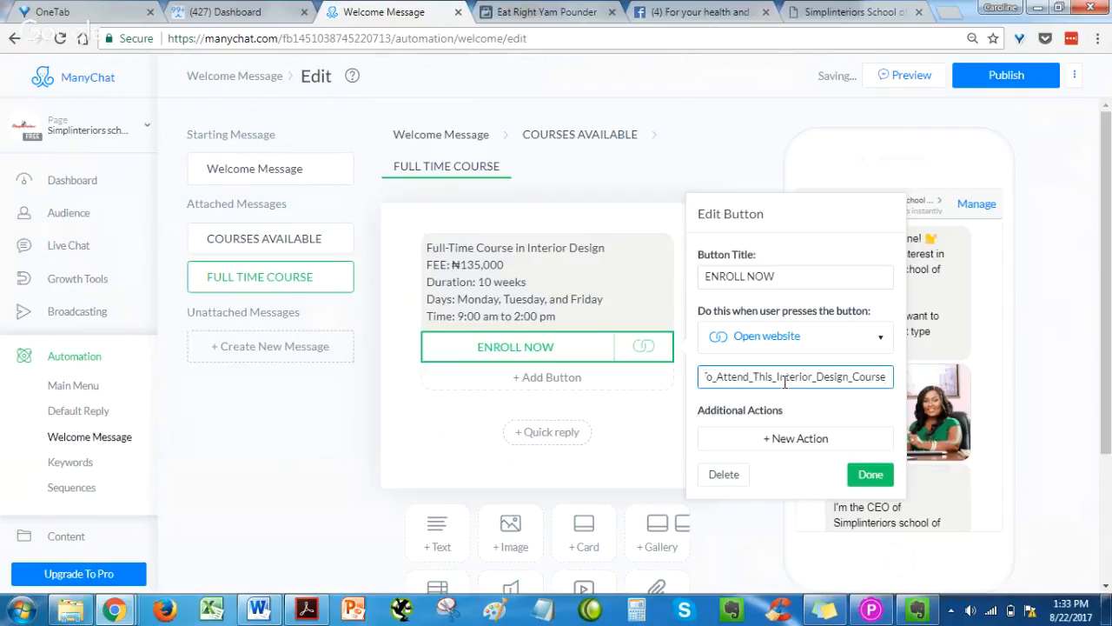
{"action": "left_click", "coordinate": [869, 473]}
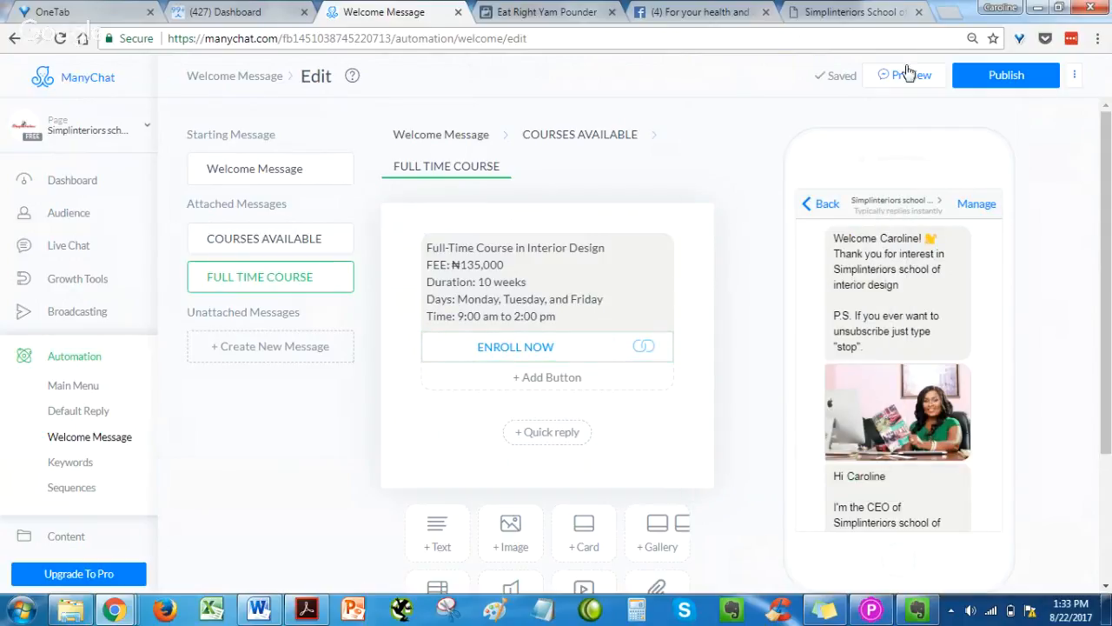
Step: Return to the COURSES AVAILABLE message through the welcome message's button and add a second button below FULL TIME COURSE
{"action": "left_click", "coordinate": [435, 143]}
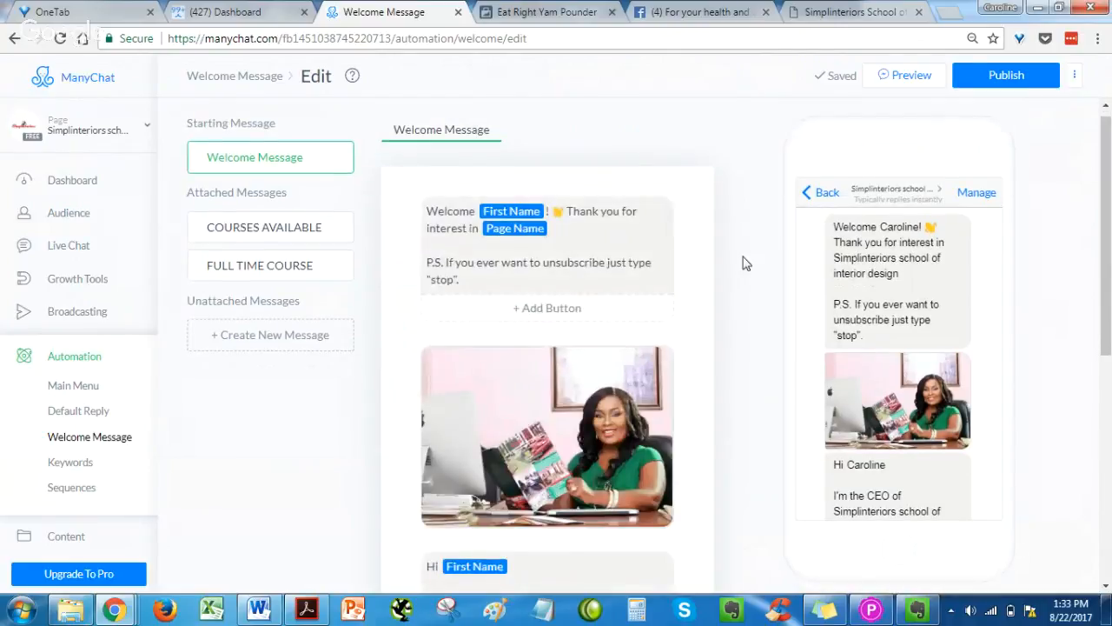
{"action": "scroll", "coordinate": [742, 260], "scroll_direction": "down", "scroll_amount": 5}
{"action": "left_click", "coordinate": [504, 272]}
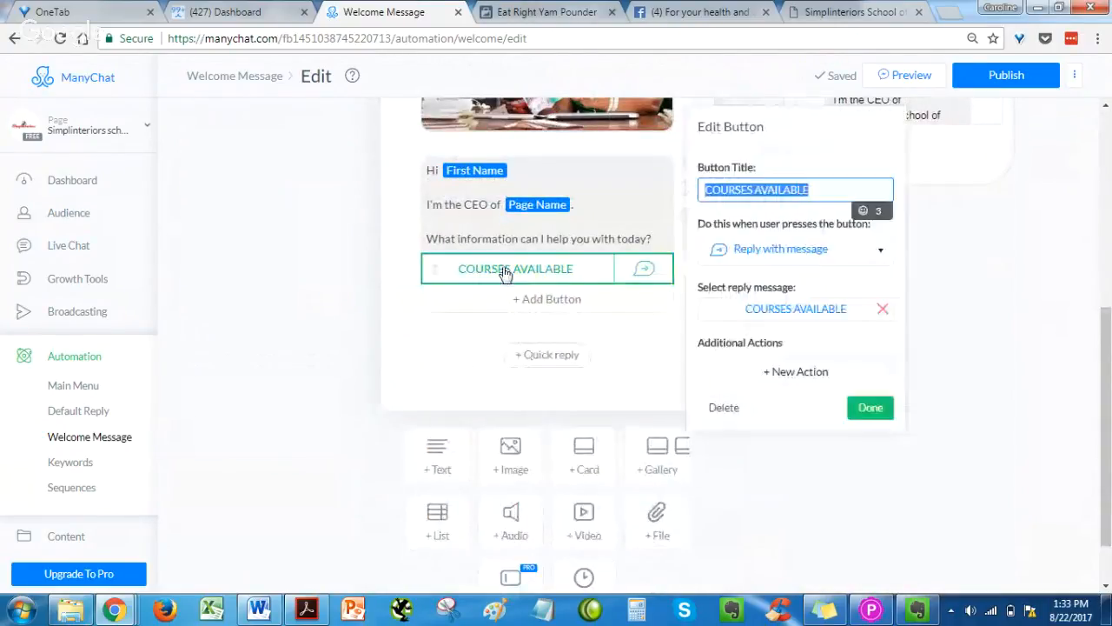
{"action": "left_click", "coordinate": [789, 313]}
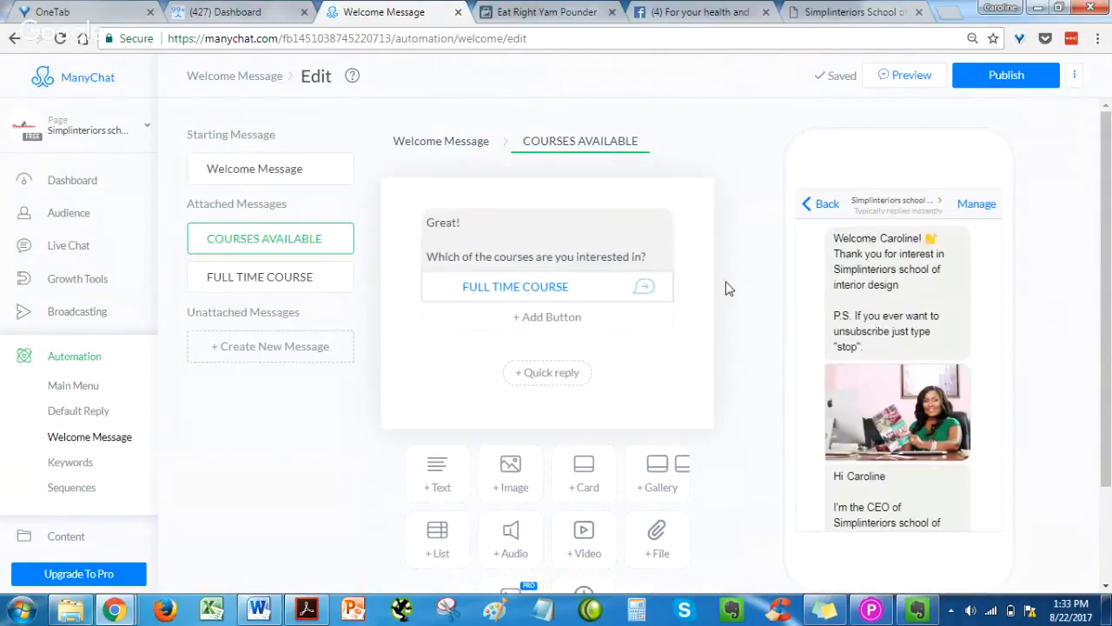
{"action": "left_click", "coordinate": [569, 316]}
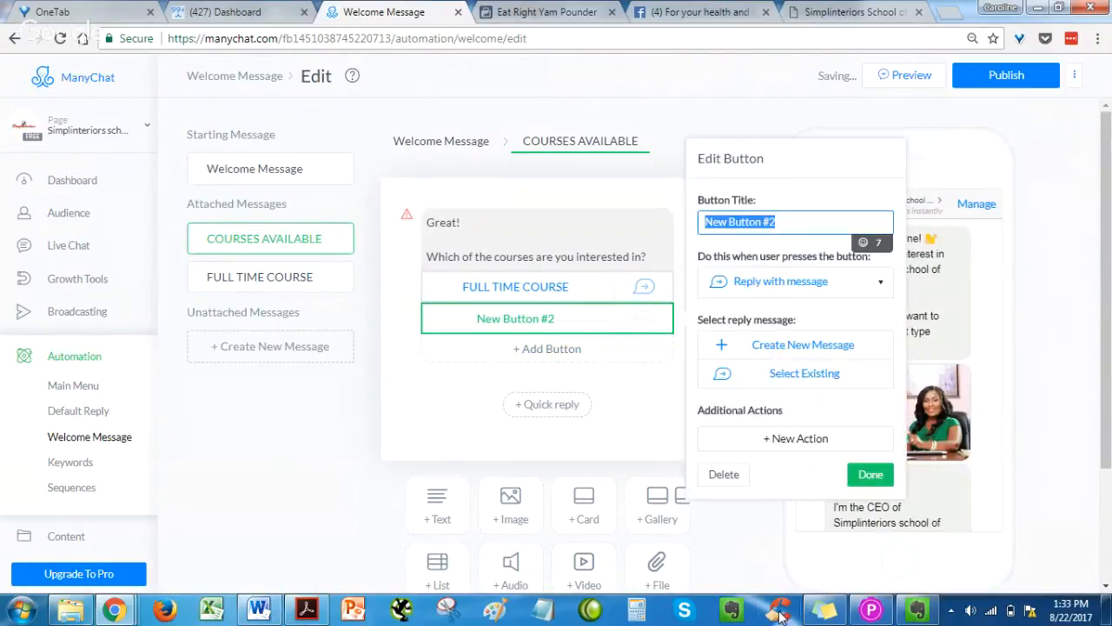
Step: Copy the part-time course details from the course name through the time line in the Evernote note
{"action": "left_click", "coordinate": [917, 611]}
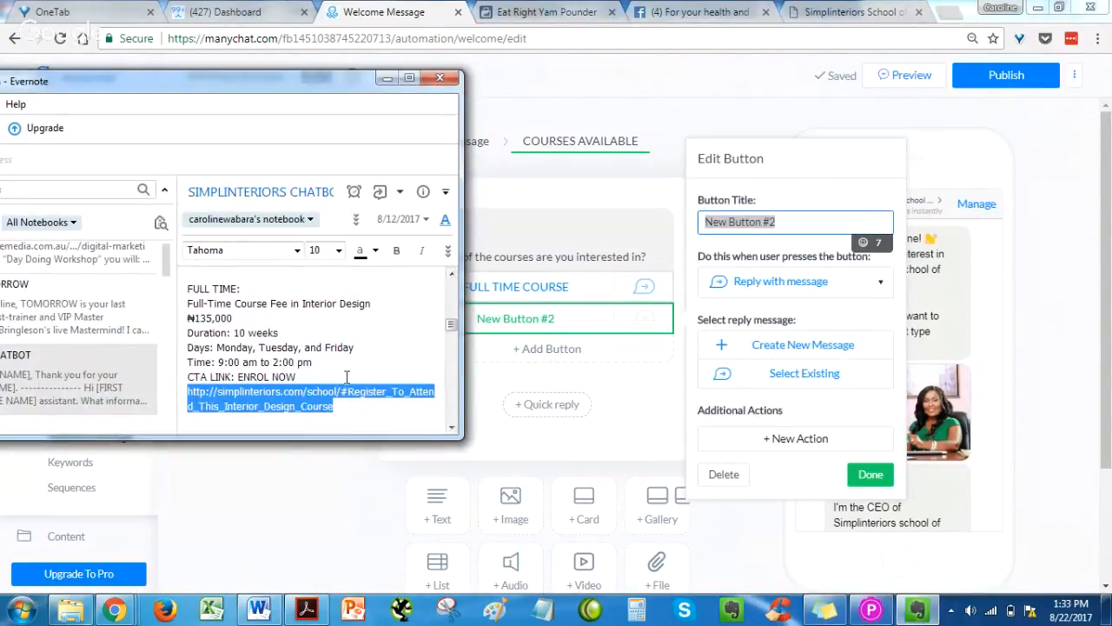
{"action": "scroll", "coordinate": [335, 321], "scroll_direction": "down", "scroll_amount": 5}
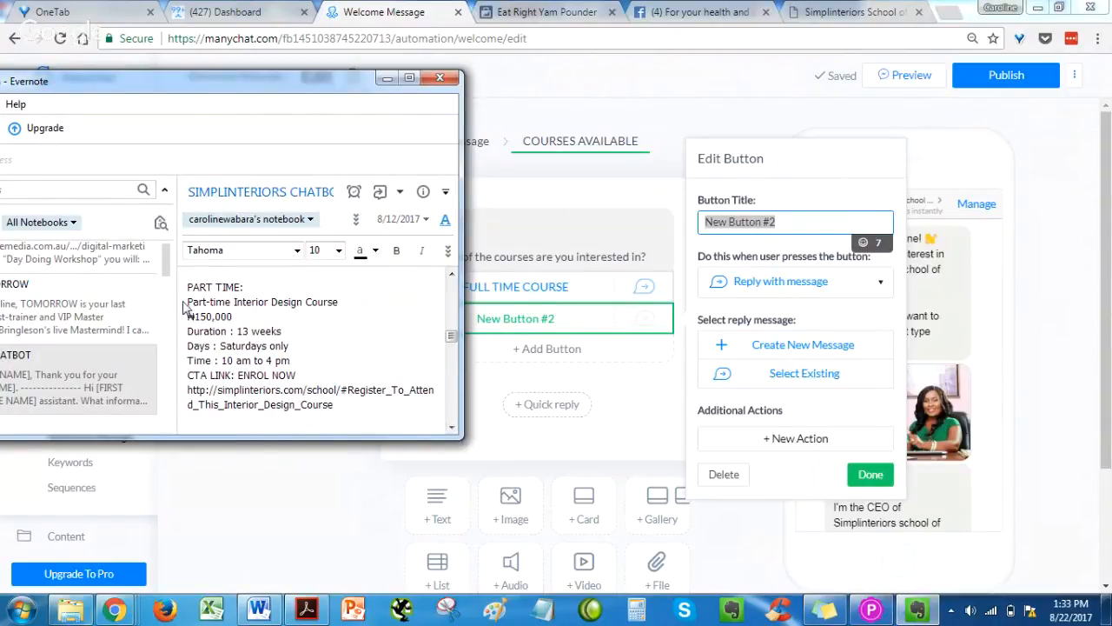
{"action": "left_click_drag", "start_coordinate": [187, 301], "coordinate": [315, 361]}
{"action": "key", "text": "ctrl+c"}
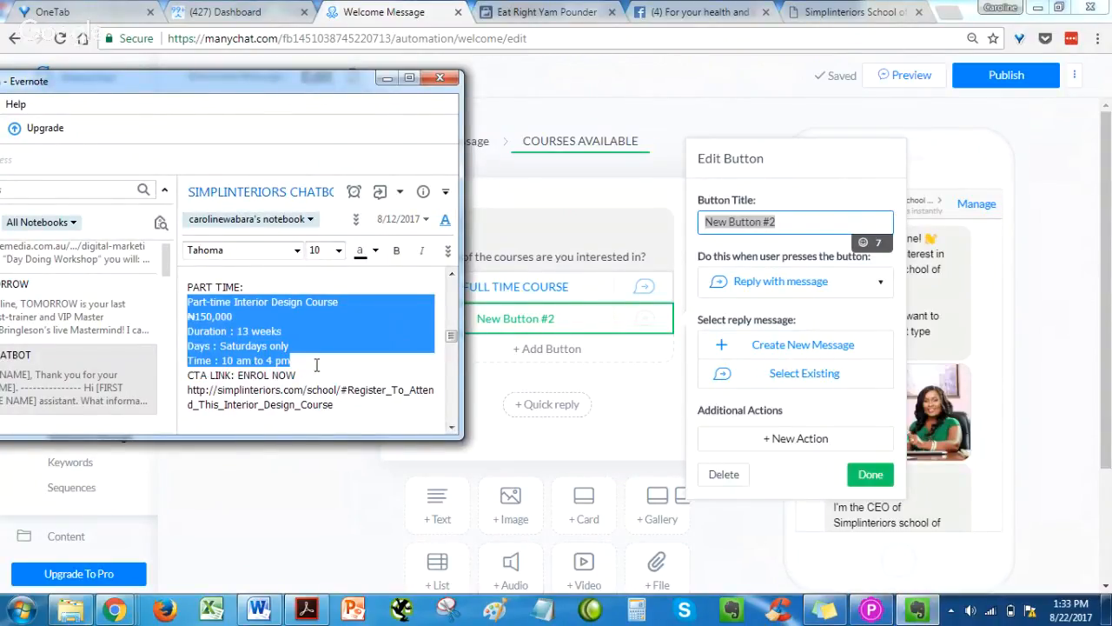
Step: Title the second button PART TIME COURSE and create a new reply message for it
{"action": "left_click", "coordinate": [782, 225]}
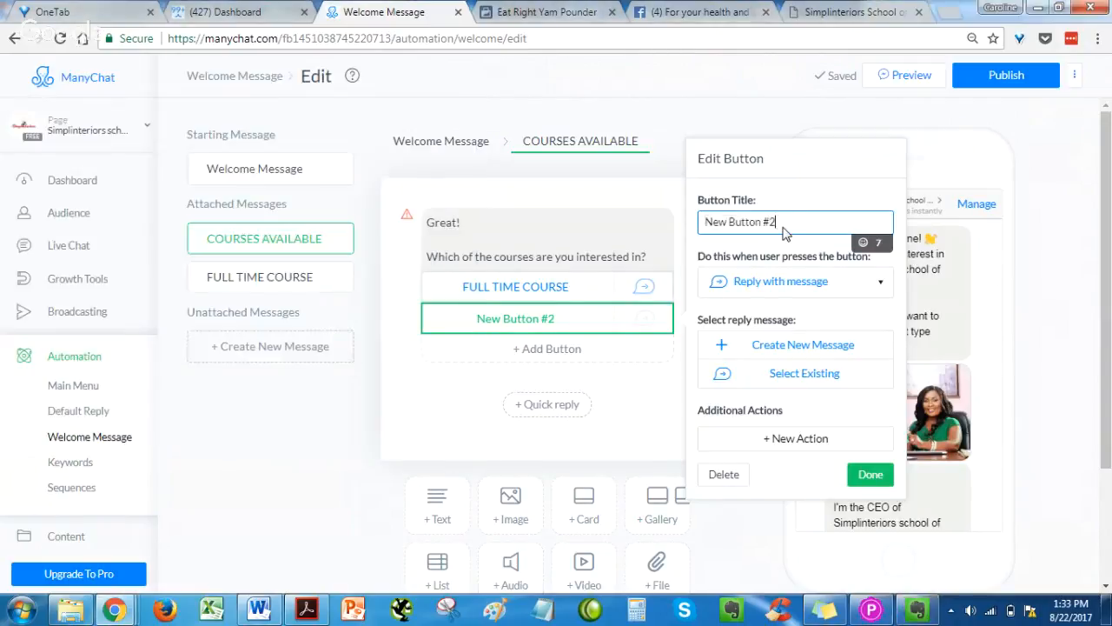
{"action": "key", "text": "ctrl+a"}
{"action": "type", "text": "PART TIME C"}
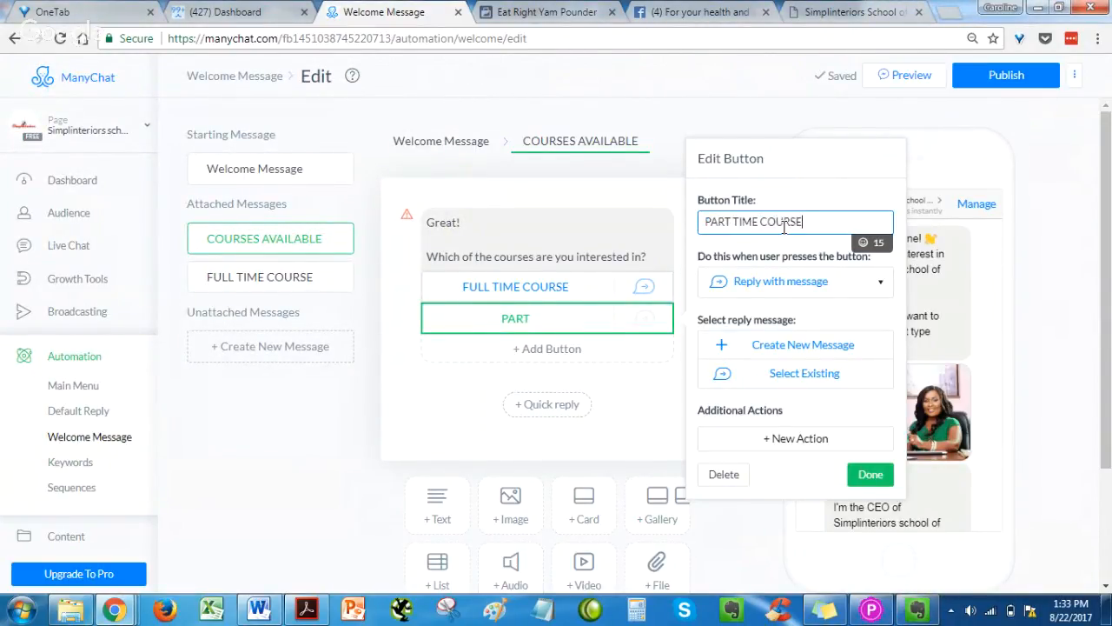
{"action": "left_click", "coordinate": [806, 345]}
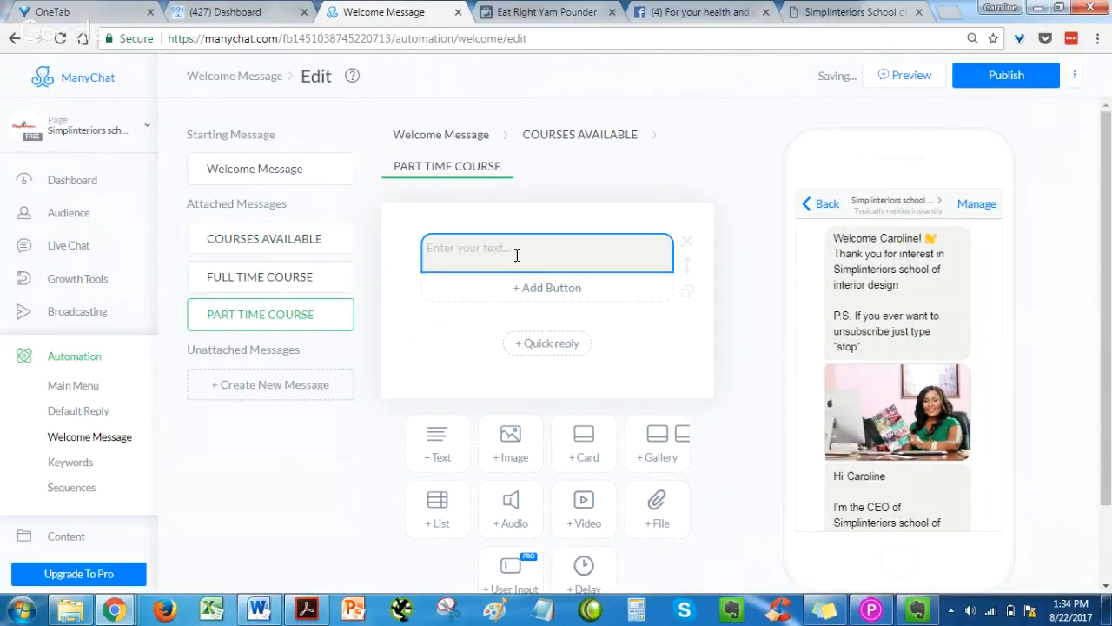
Step: Paste the copied part-time course details into the PART TIME COURSE message and remove the trailing blank line
{"action": "left_click", "coordinate": [516, 252]}
{"action": "key", "text": "ctrl+v"}
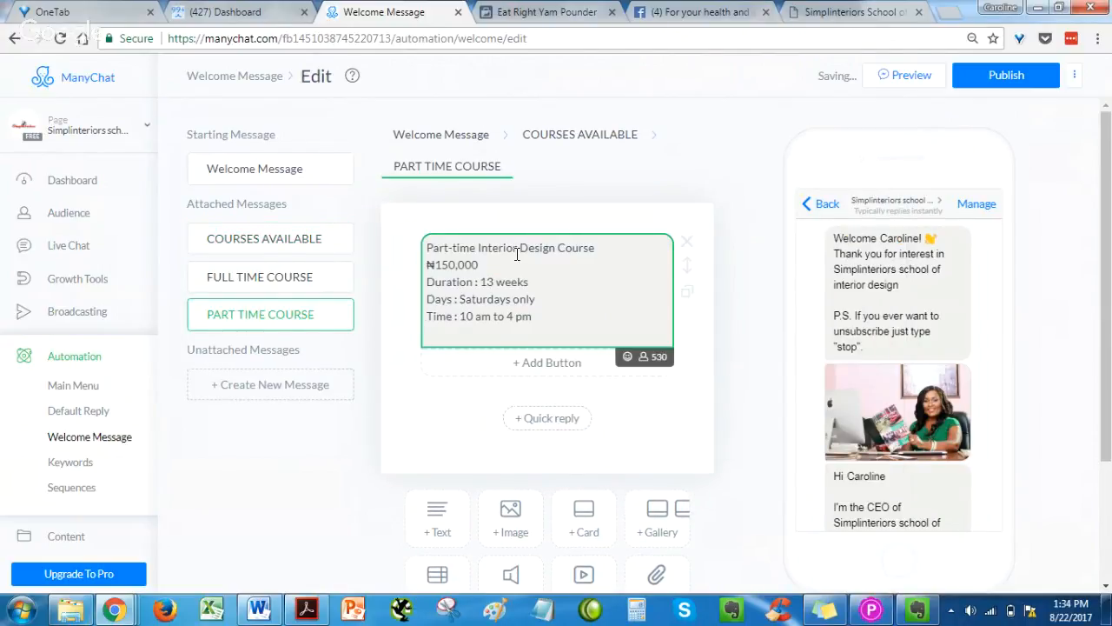
{"action": "key", "text": "BackSpace"}
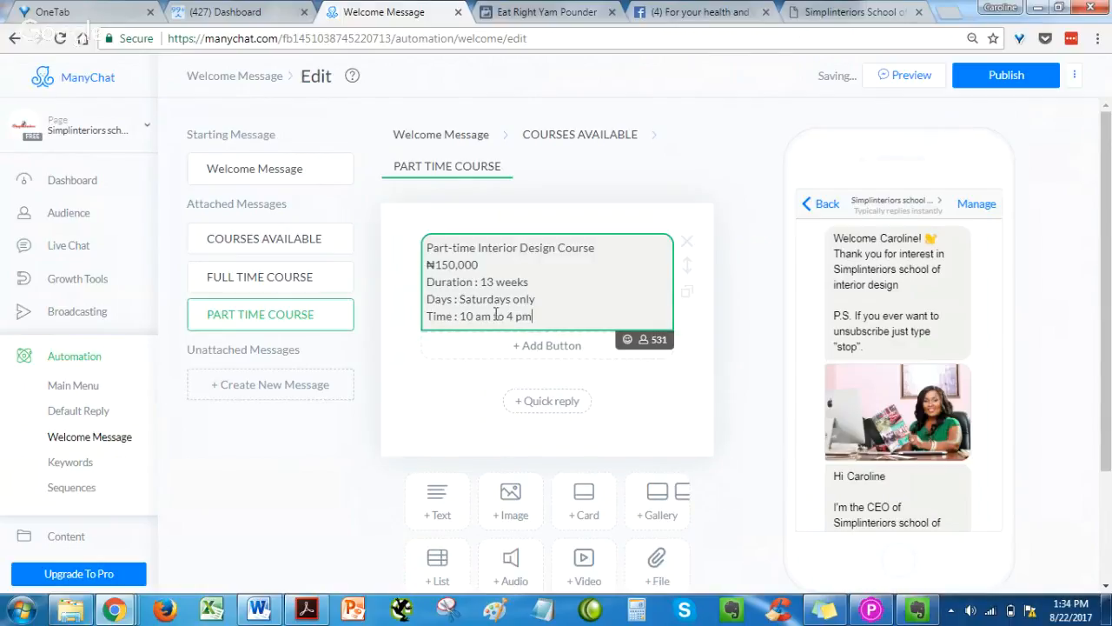
Step: Add a button under the part-time details, copy the part-time registration link from the Evernote note, and title the button ENROLL NOW
{"action": "left_click", "coordinate": [530, 347]}
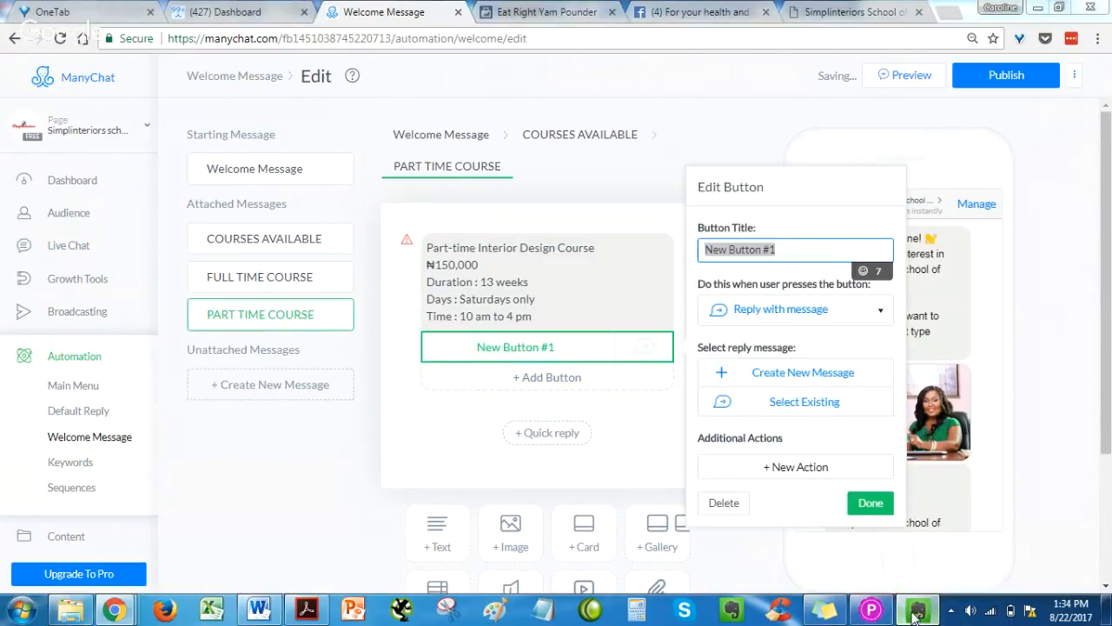
{"action": "left_click", "coordinate": [916, 609]}
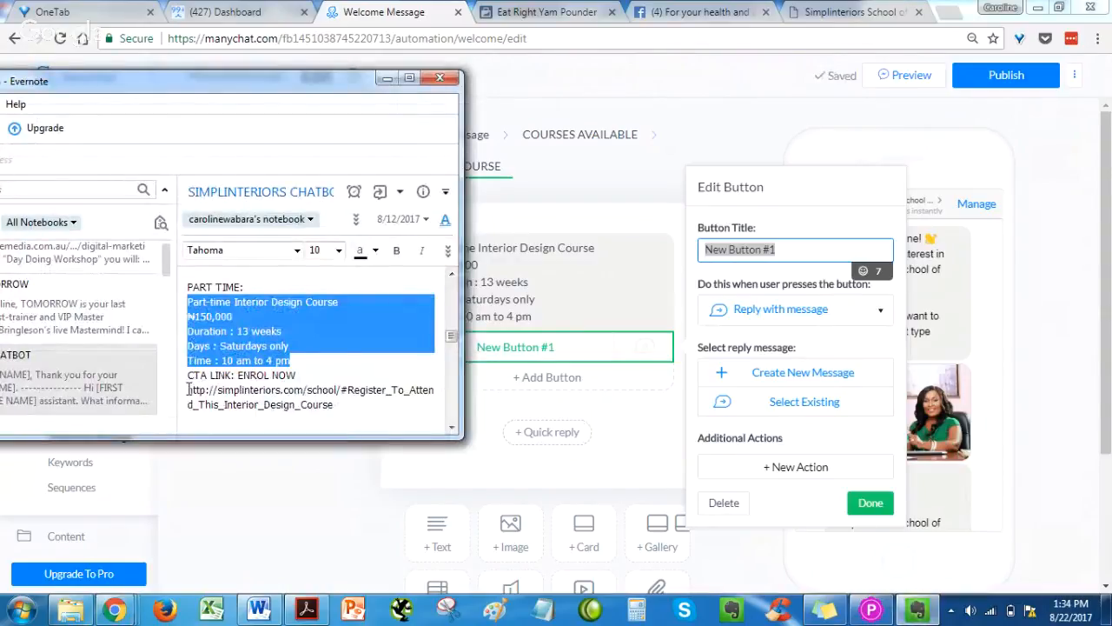
{"action": "left_click_drag", "start_coordinate": [187, 389], "coordinate": [334, 415]}
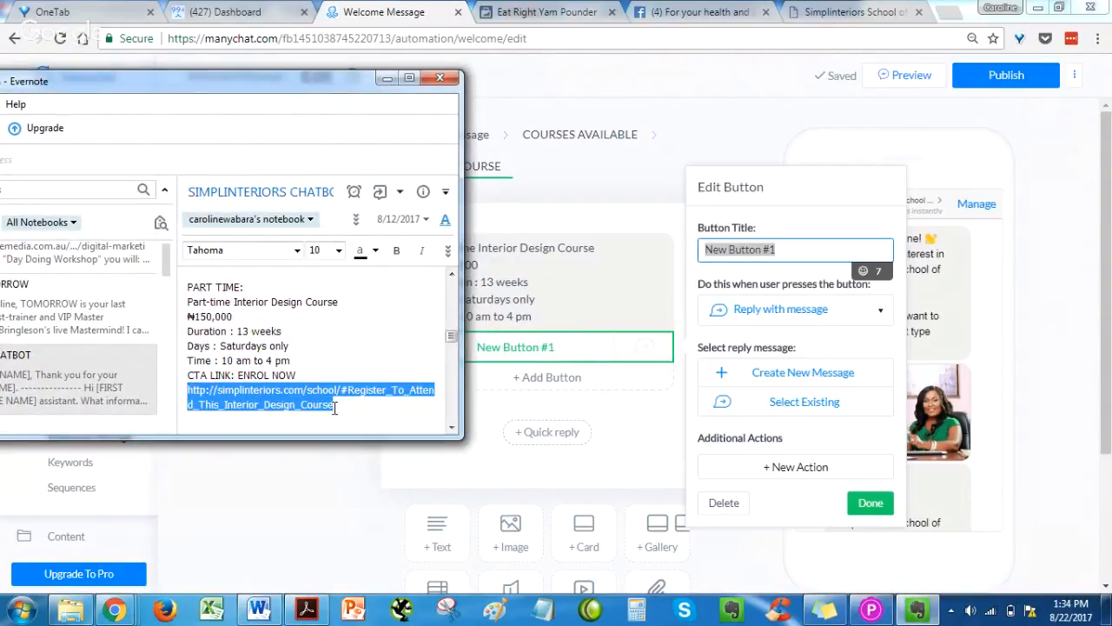
{"action": "left_click", "coordinate": [780, 249]}
{"action": "key", "text": "ctrl+a"}
{"action": "type", "text": "ENROLL NOW"}
Step: Set the part-time ENROLL NOW button to open a website with the copied registration link and finish editing it
{"action": "left_click", "coordinate": [817, 311]}
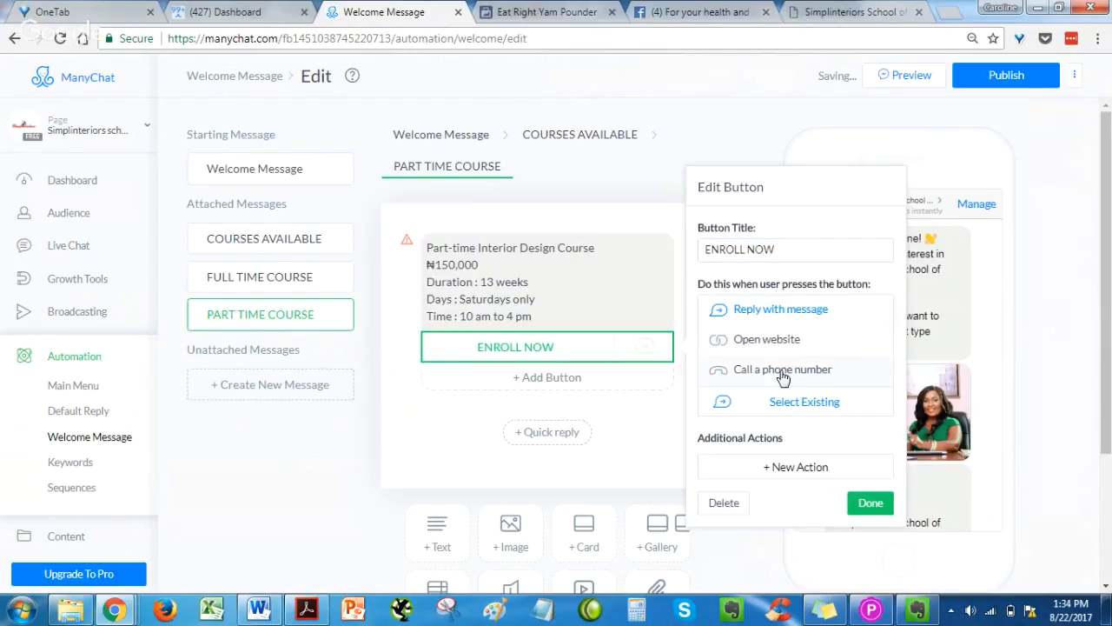
{"action": "left_click", "coordinate": [782, 341]}
{"action": "left_click", "coordinate": [780, 379]}
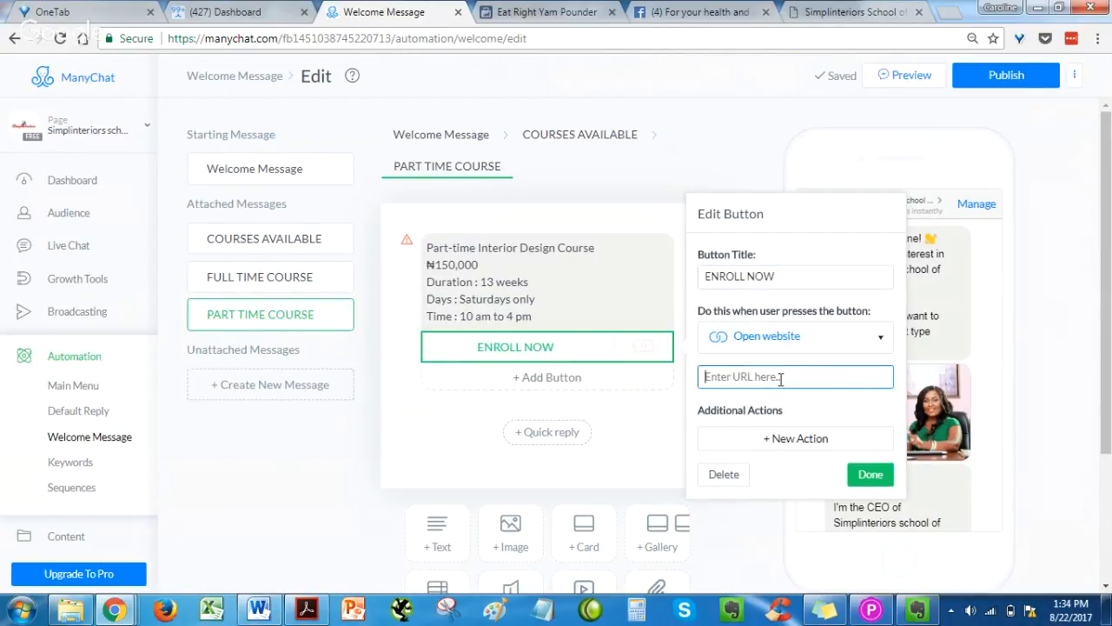
{"action": "key", "text": "ctrl+v"}
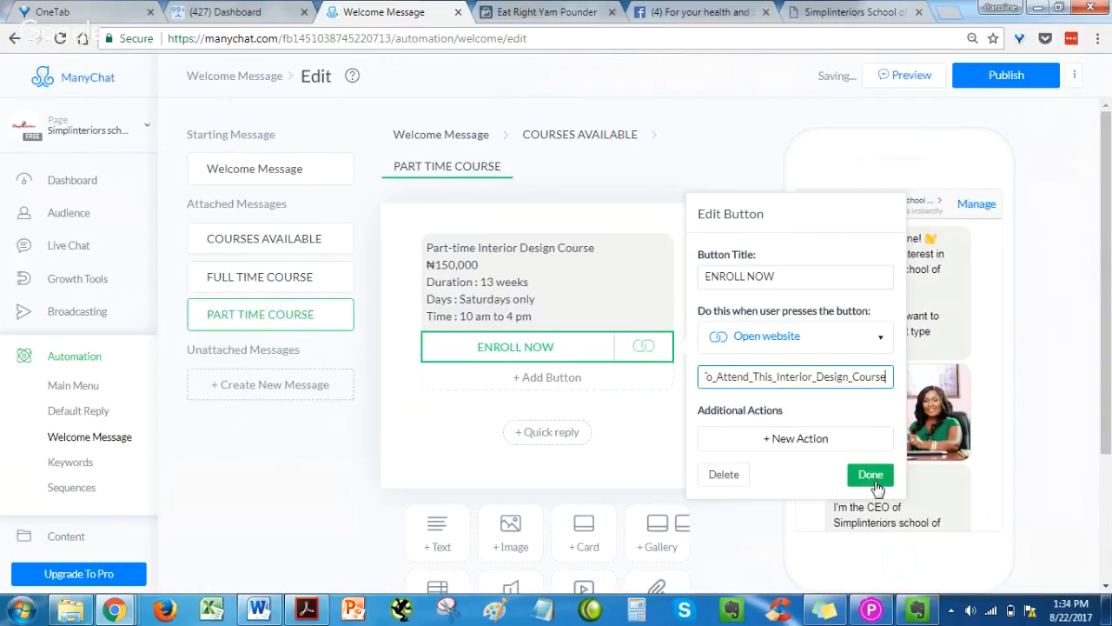
{"action": "left_click", "coordinate": [876, 483]}
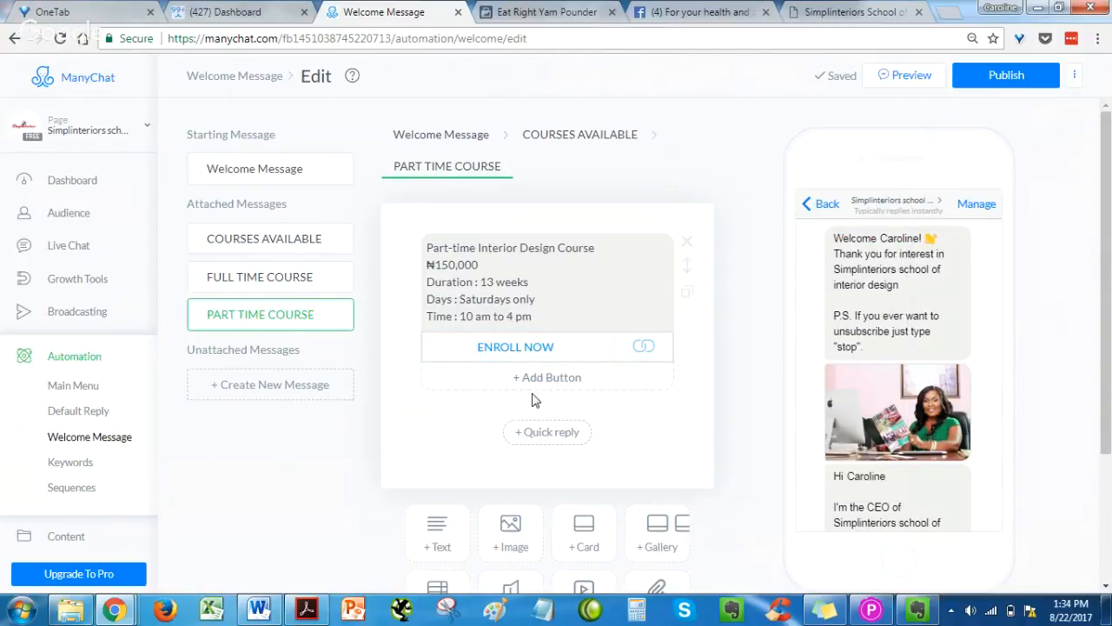
Step: Return to the COURSES AVAILABLE message and copy the certification course details, from course name to class time, from the Evernote note
{"action": "left_click", "coordinate": [569, 137]}
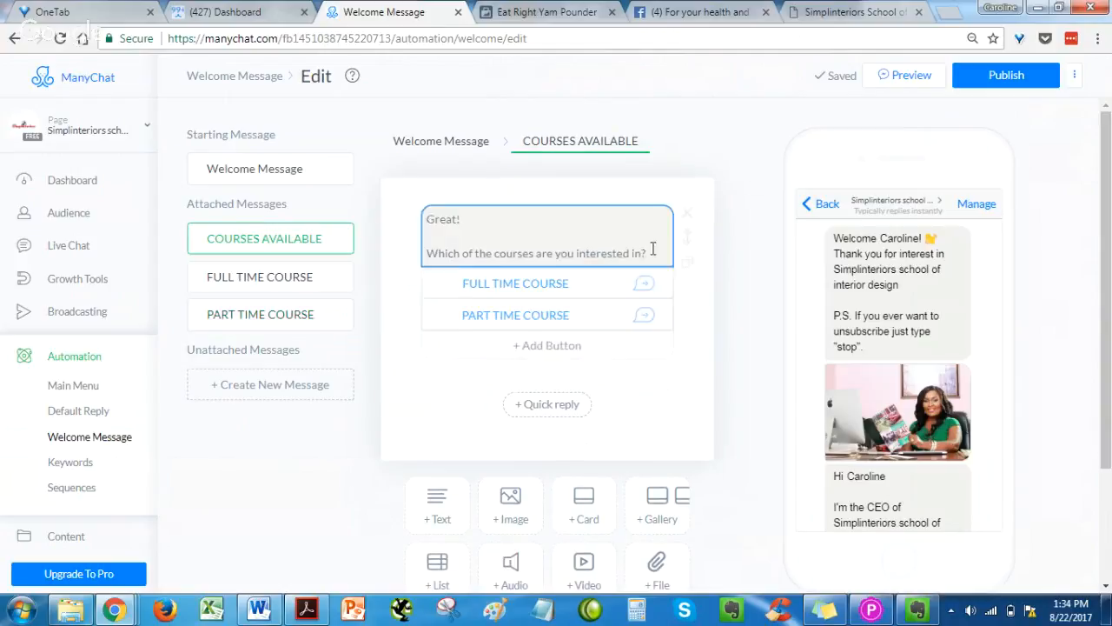
{"action": "left_click", "coordinate": [918, 613]}
{"action": "left_click_drag", "start_coordinate": [452, 339], "coordinate": [433, 351]}
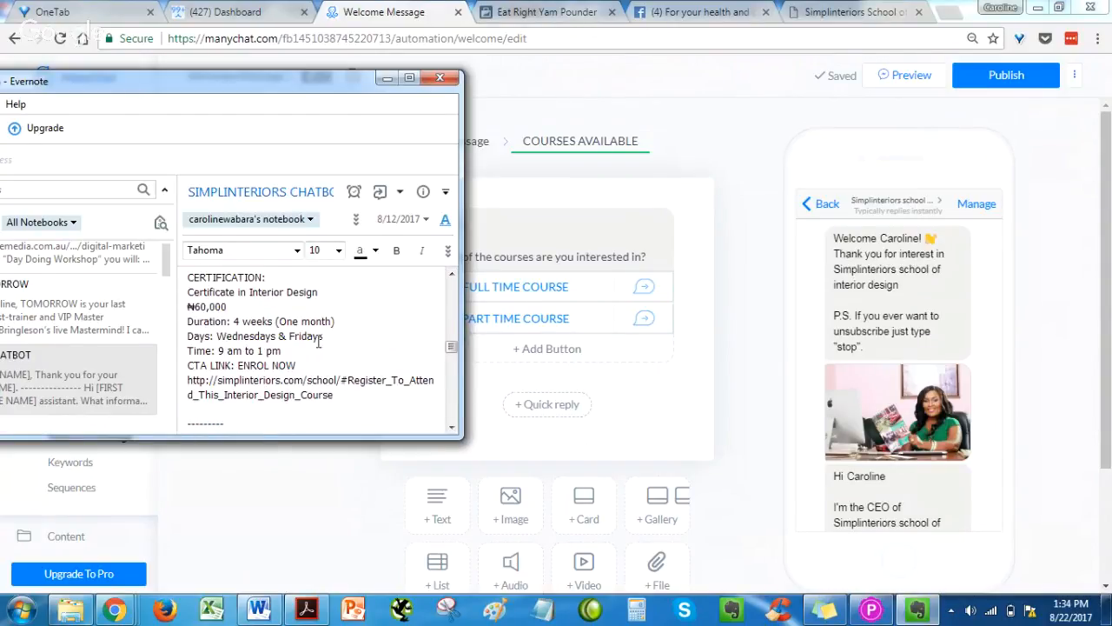
{"action": "left_click_drag", "start_coordinate": [295, 351], "coordinate": [175, 299]}
{"action": "key", "text": "ctrl+c"}
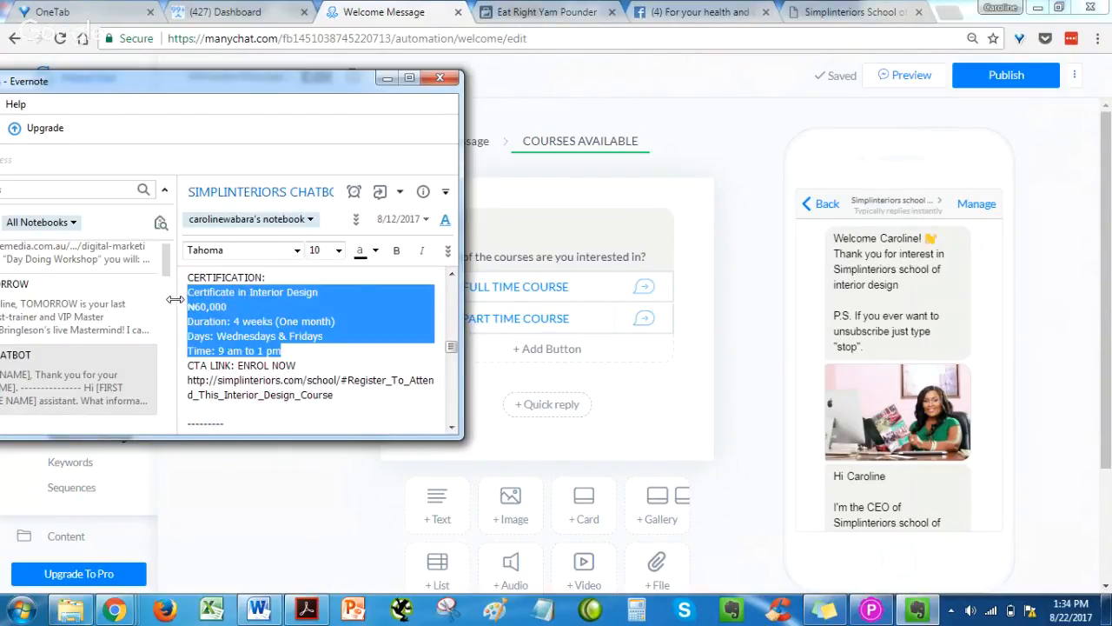
Step: Add a third button titled CERTIFICATION to the COURSES AVAILABLE message and create a new reply message for it
{"action": "left_click", "coordinate": [556, 349]}
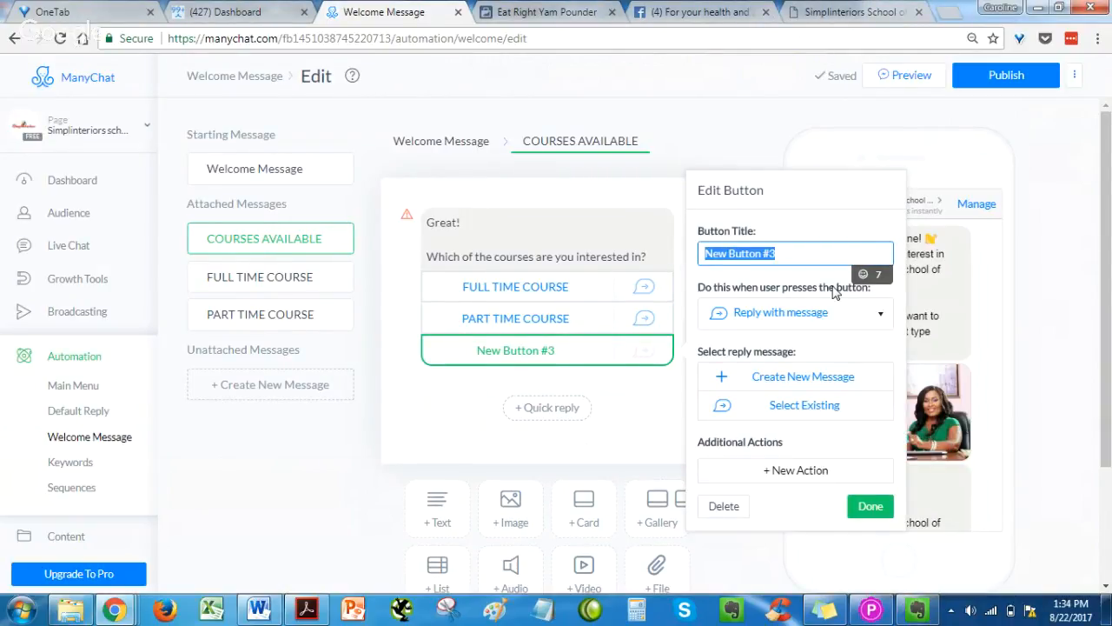
{"action": "type", "text": "CERTIFICATION"}
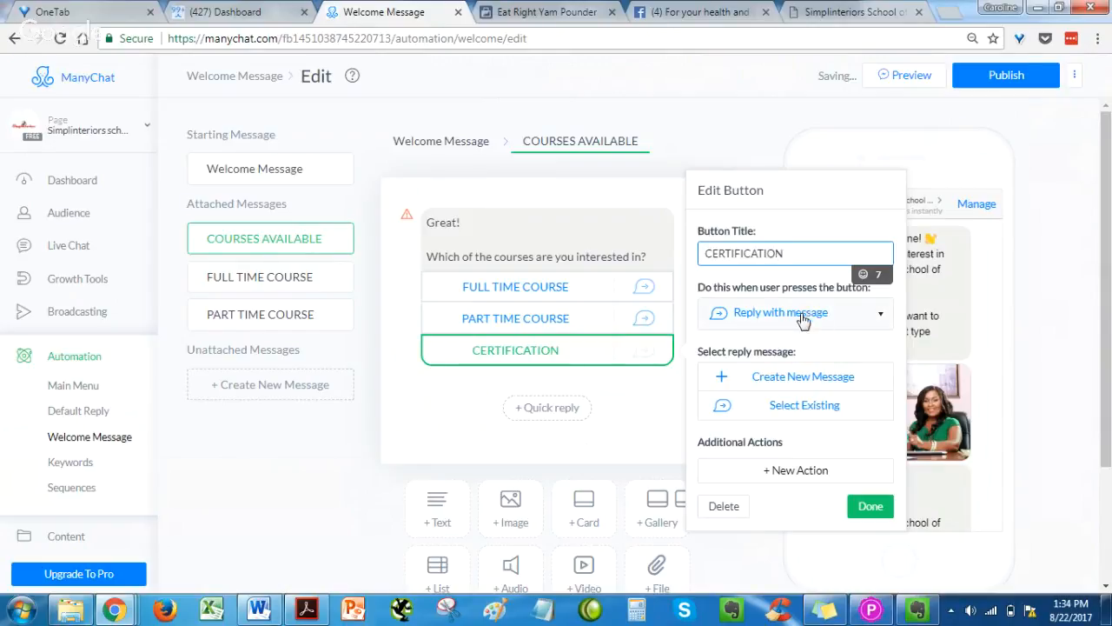
{"action": "left_click", "coordinate": [803, 380]}
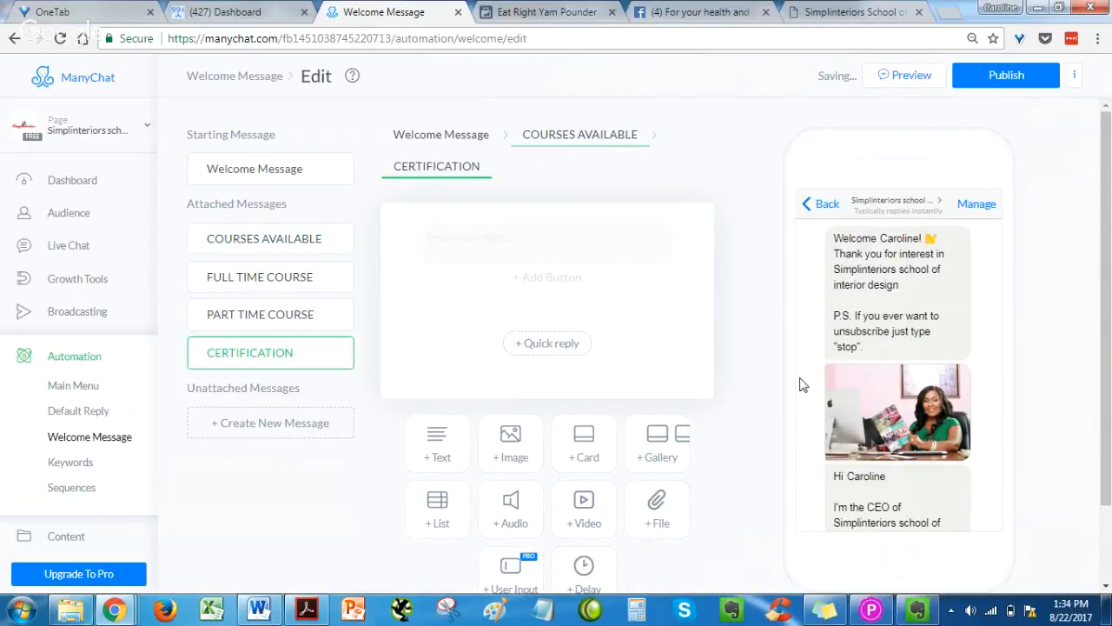
Step: Paste the copied course details into the CERTIFICATION message and add a button titled ENROLL NOW beneath them
{"action": "left_click", "coordinate": [540, 261]}
{"action": "key", "text": "ctrl+v"}
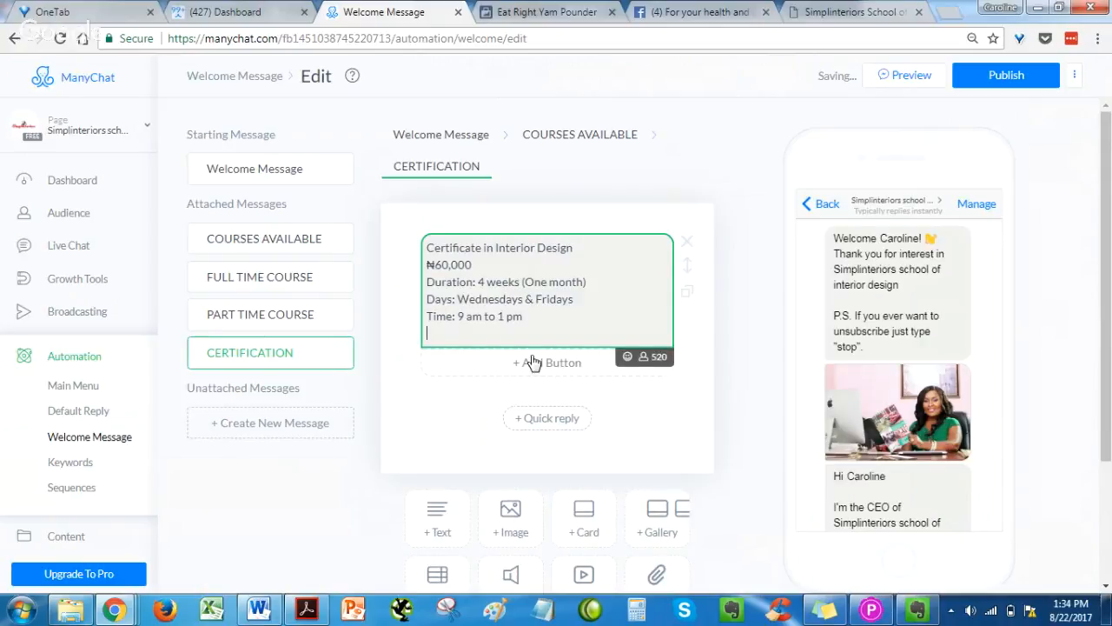
{"action": "left_click", "coordinate": [531, 365]}
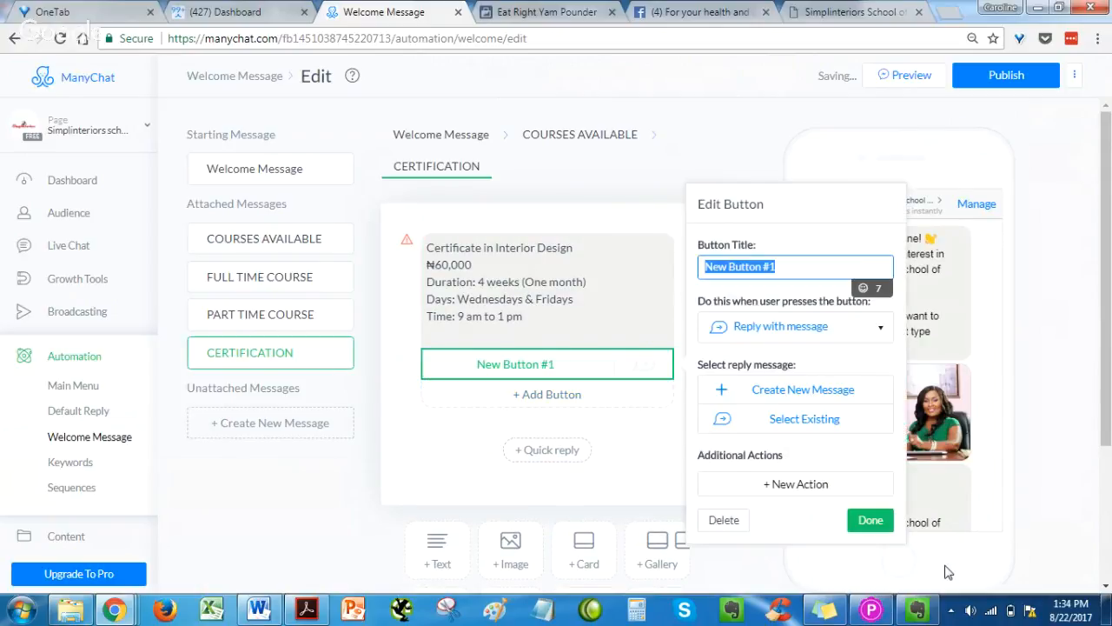
{"action": "type", "text": "ENROLL"}
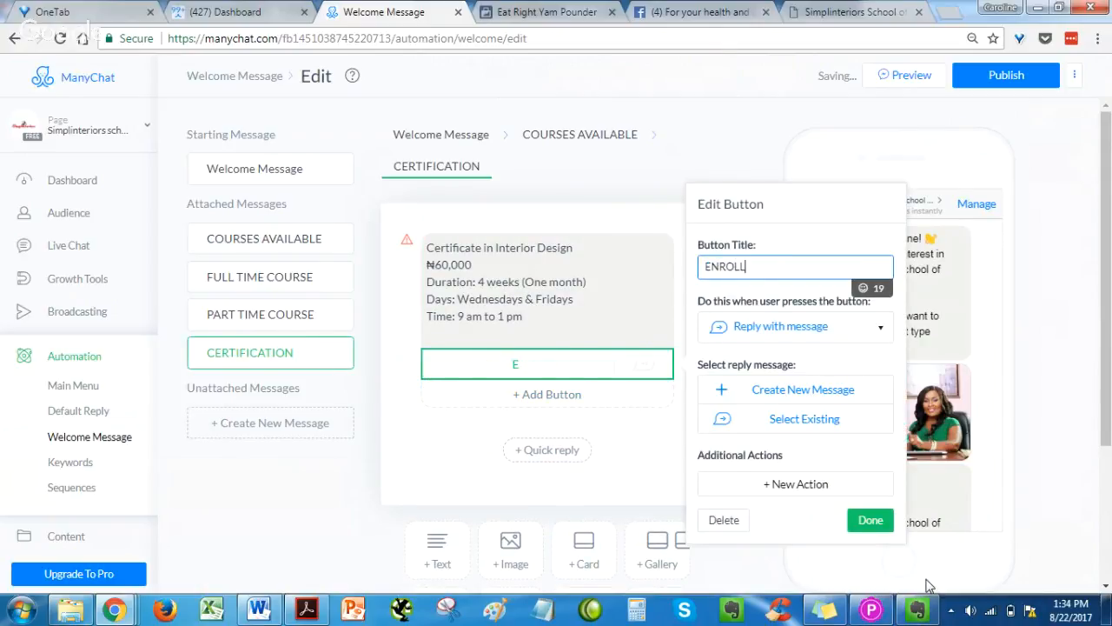
{"action": "type", "text": " NOW"}
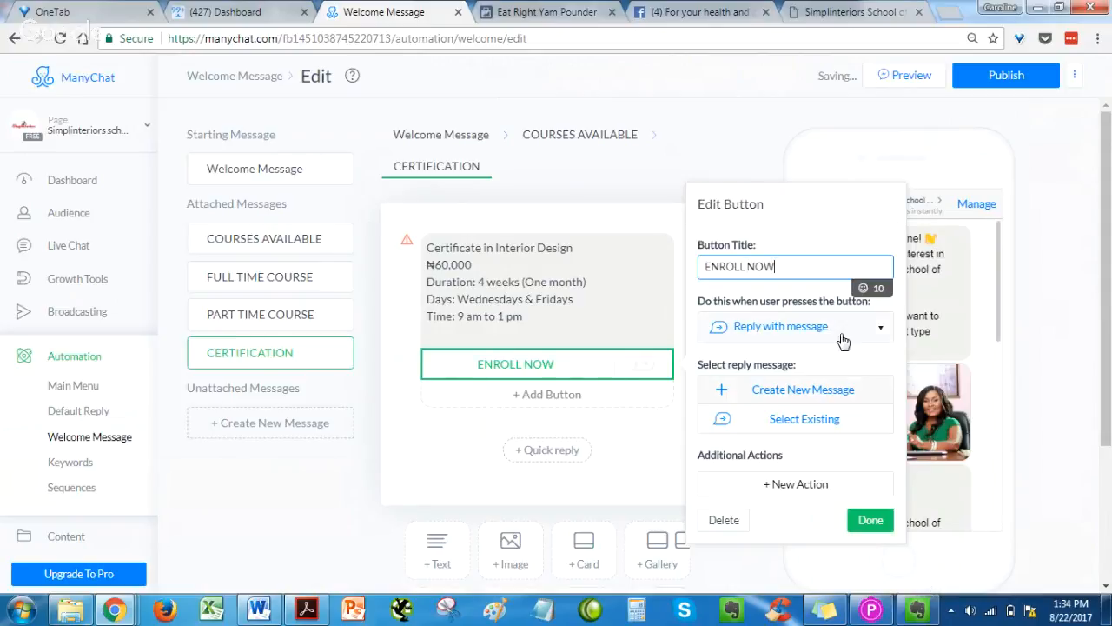
Step: Set the certification ENROLL NOW button to open a website with the registration link copied from the Evernote note, and finish editing it
{"action": "left_click", "coordinate": [841, 330]}
{"action": "left_click", "coordinate": [787, 355]}
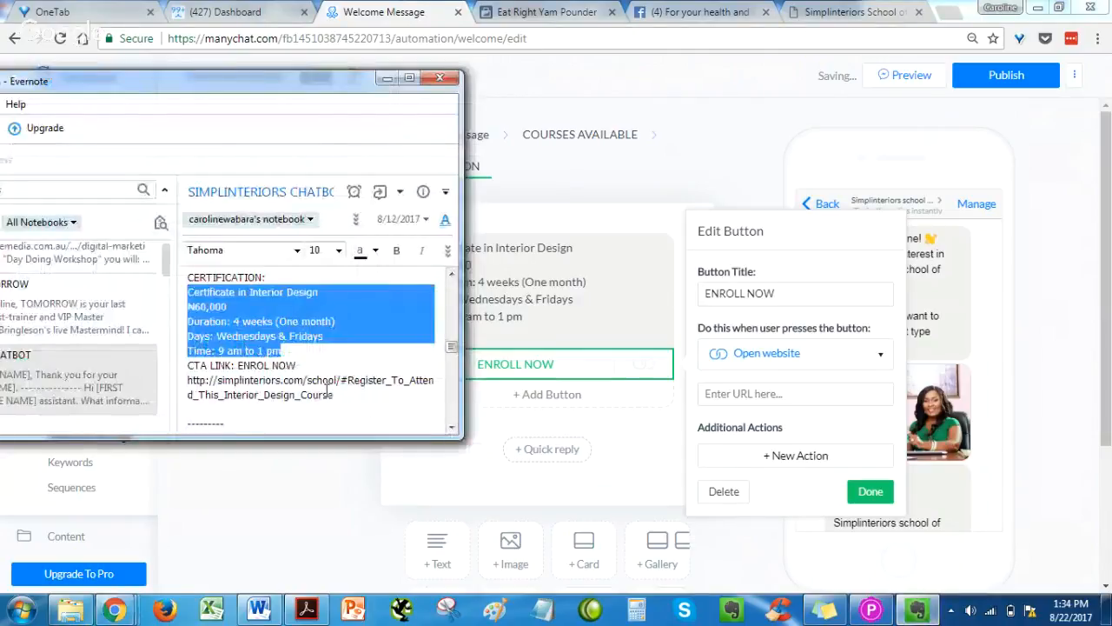
{"action": "left_click_drag", "start_coordinate": [334, 395], "coordinate": [186, 384]}
{"action": "key", "text": "ctrl+c"}
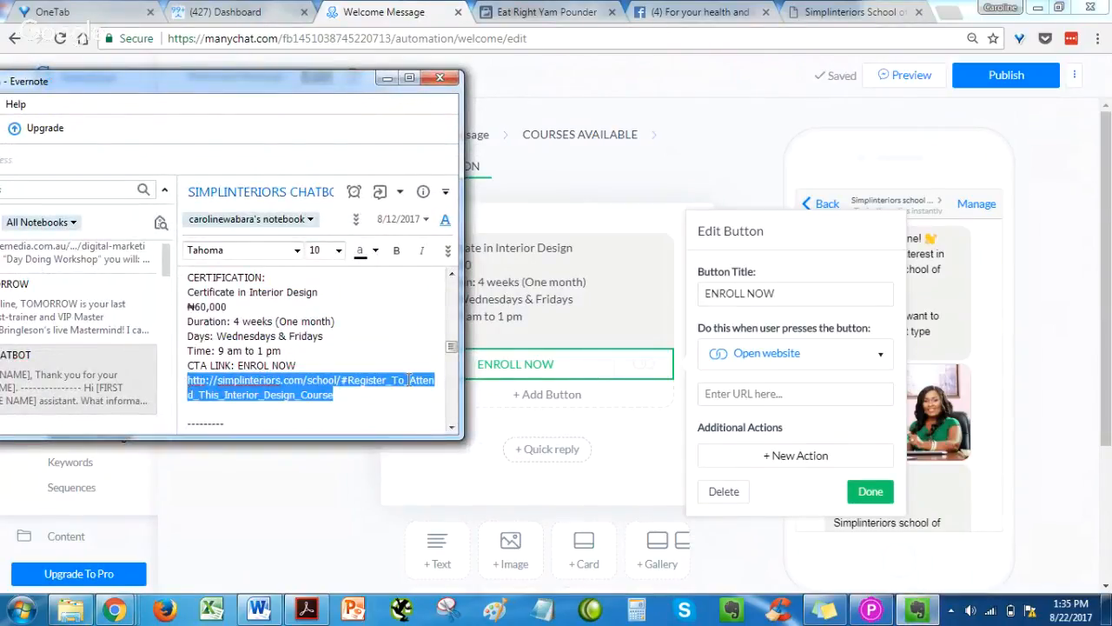
{"action": "left_click", "coordinate": [795, 393]}
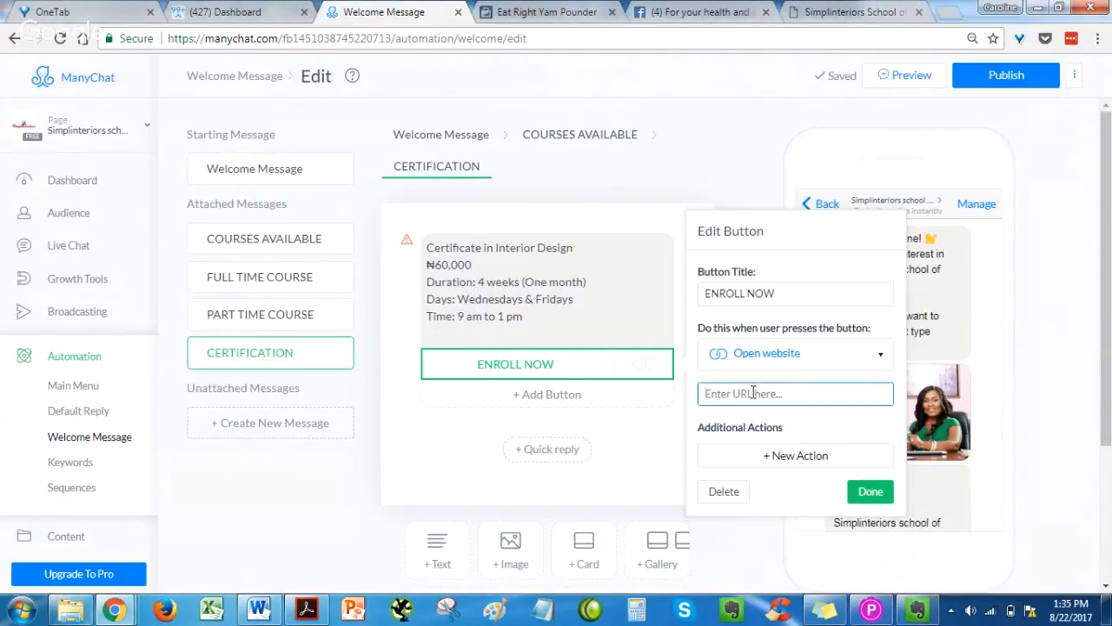
{"action": "key", "text": "ctrl+v"}
{"action": "left_click", "coordinate": [871, 491]}
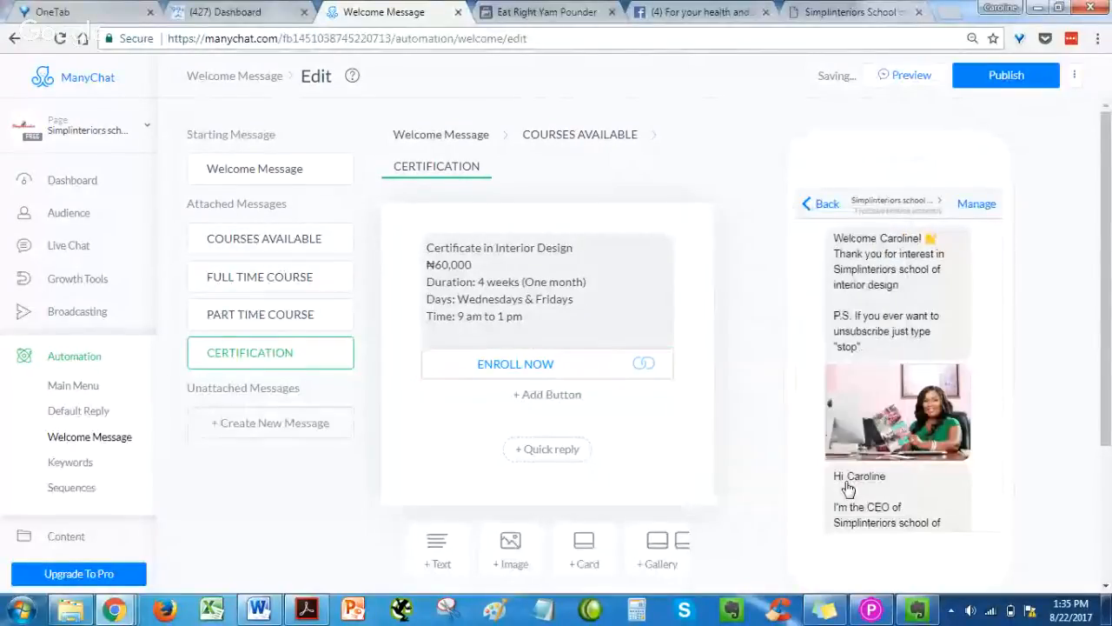
Step: Add a second button under COURSES AVAILABLE in the Welcome Message and copy the SCHOOL LOCATION heading from the Evernote note
{"action": "left_click", "coordinate": [569, 137]}
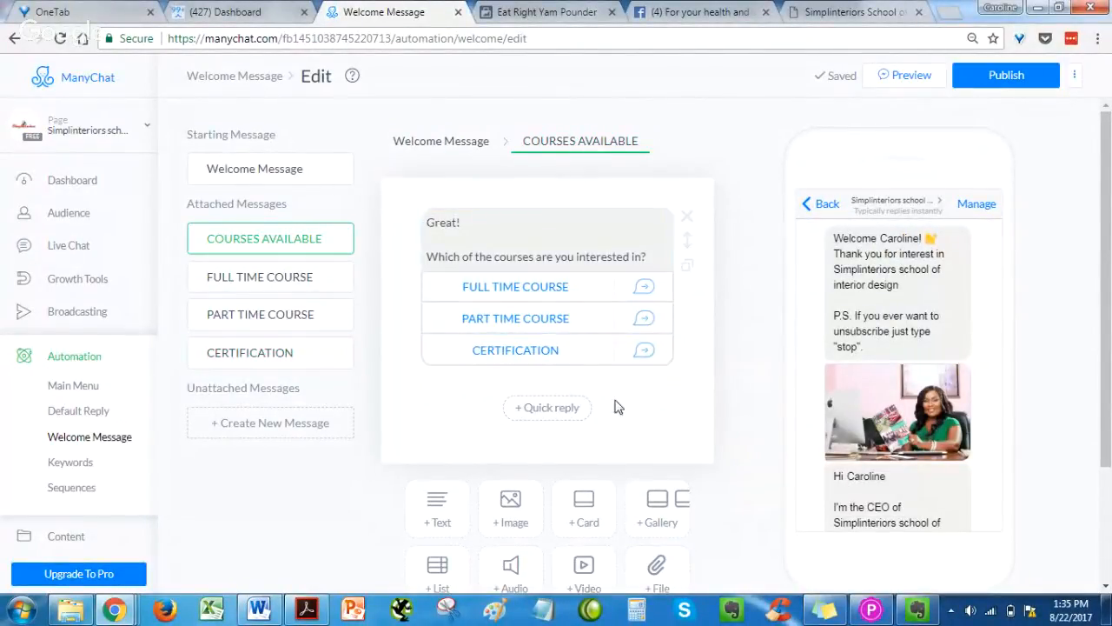
{"action": "left_click", "coordinate": [433, 142]}
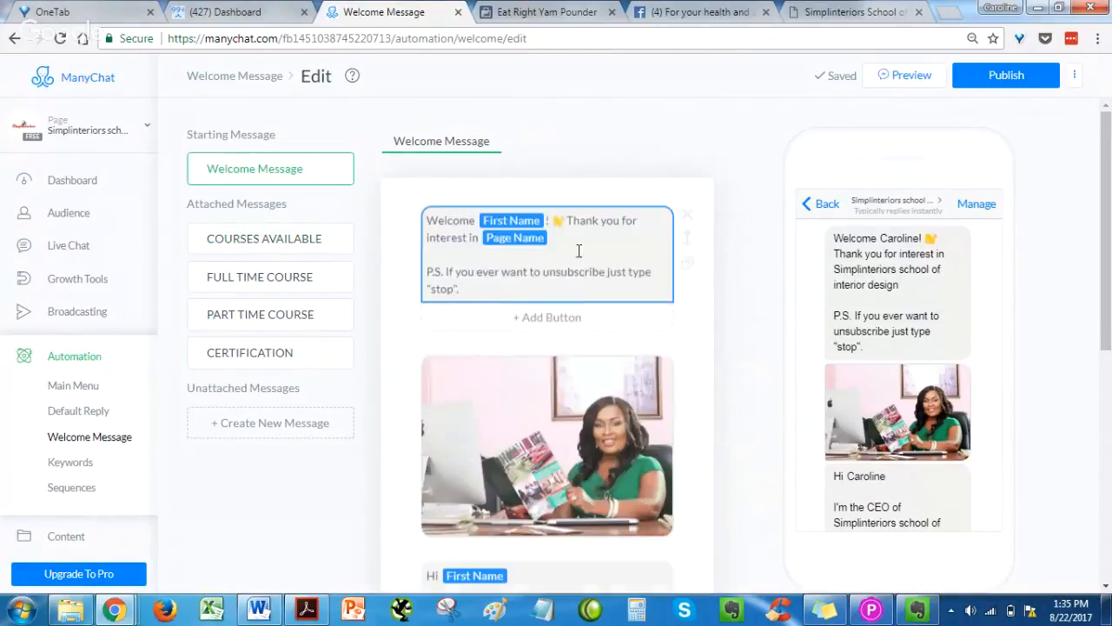
{"action": "scroll", "coordinate": [739, 356], "scroll_direction": "down", "scroll_amount": 3}
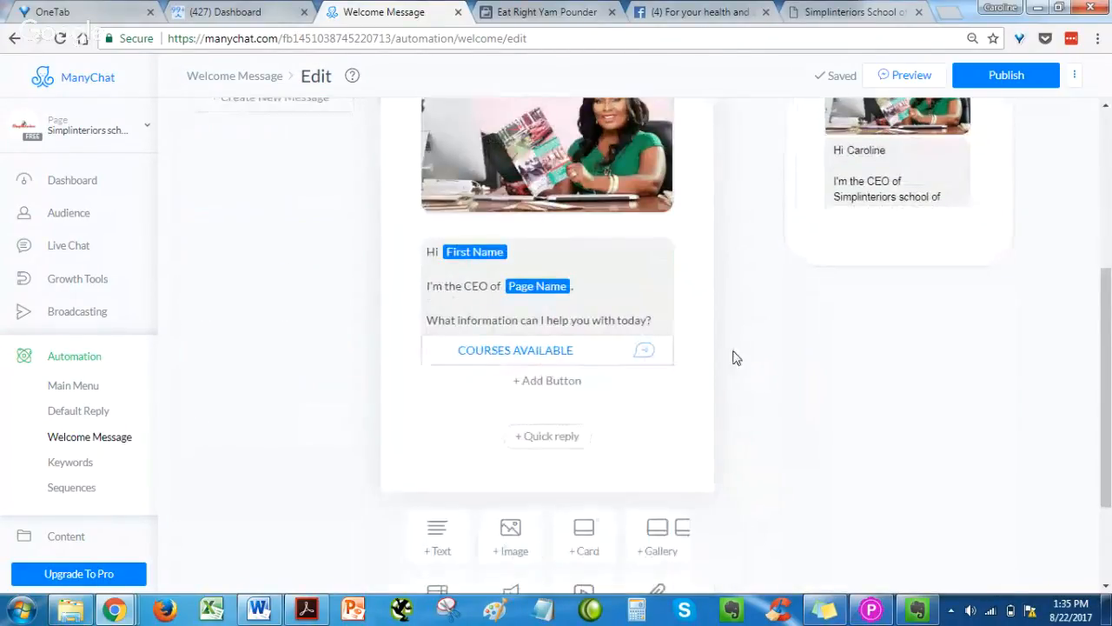
{"action": "left_click", "coordinate": [527, 383]}
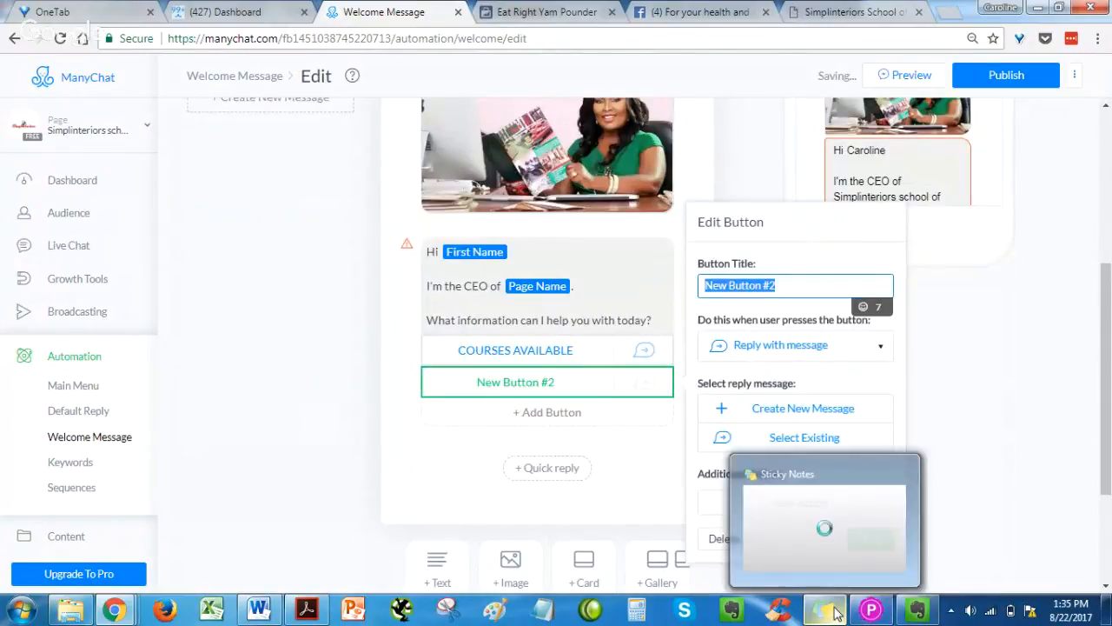
{"action": "left_click", "coordinate": [924, 614]}
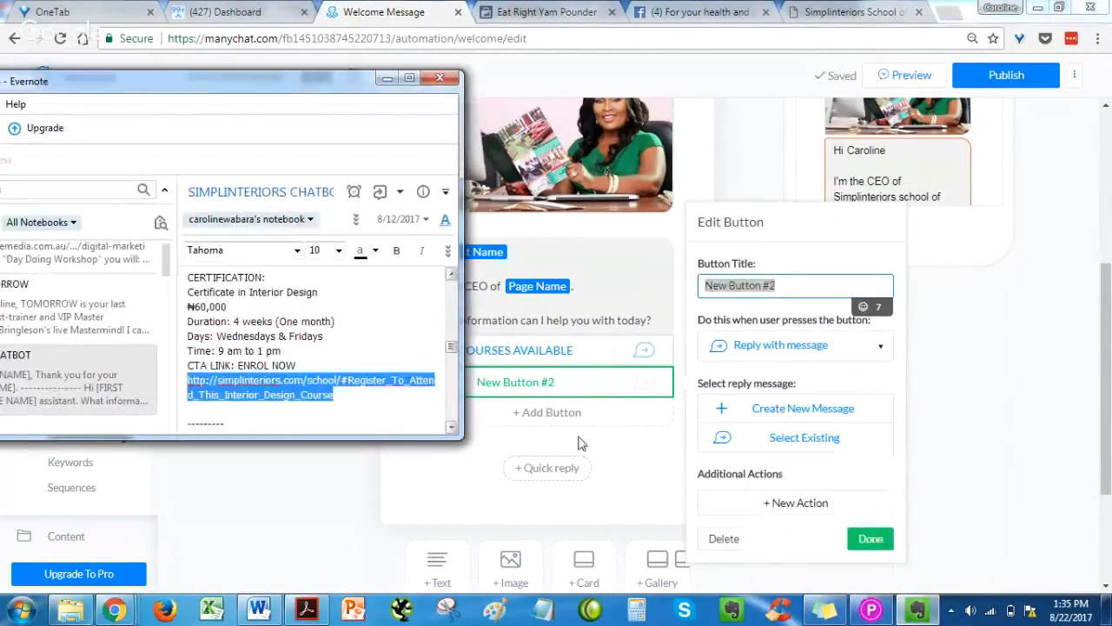
{"action": "scroll", "coordinate": [339, 318], "scroll_direction": "up", "scroll_amount": 10}
{"action": "scroll", "coordinate": [342, 320], "scroll_direction": "down", "scroll_amount": 3}
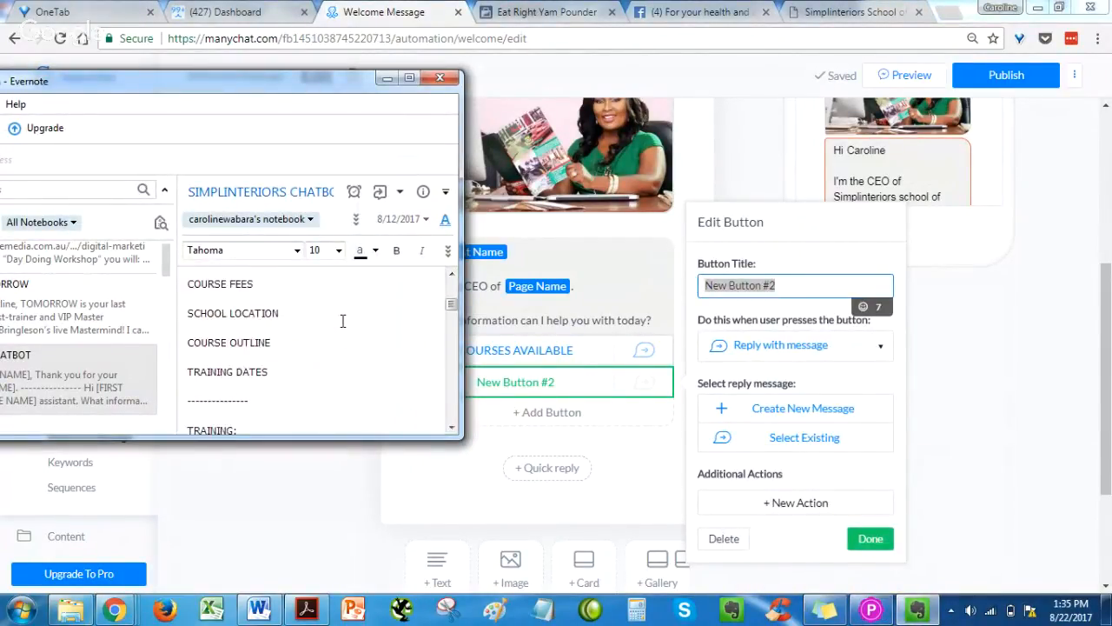
{"action": "left_click_drag", "start_coordinate": [284, 312], "coordinate": [175, 311]}
{"action": "key", "text": "ctrl+c"}
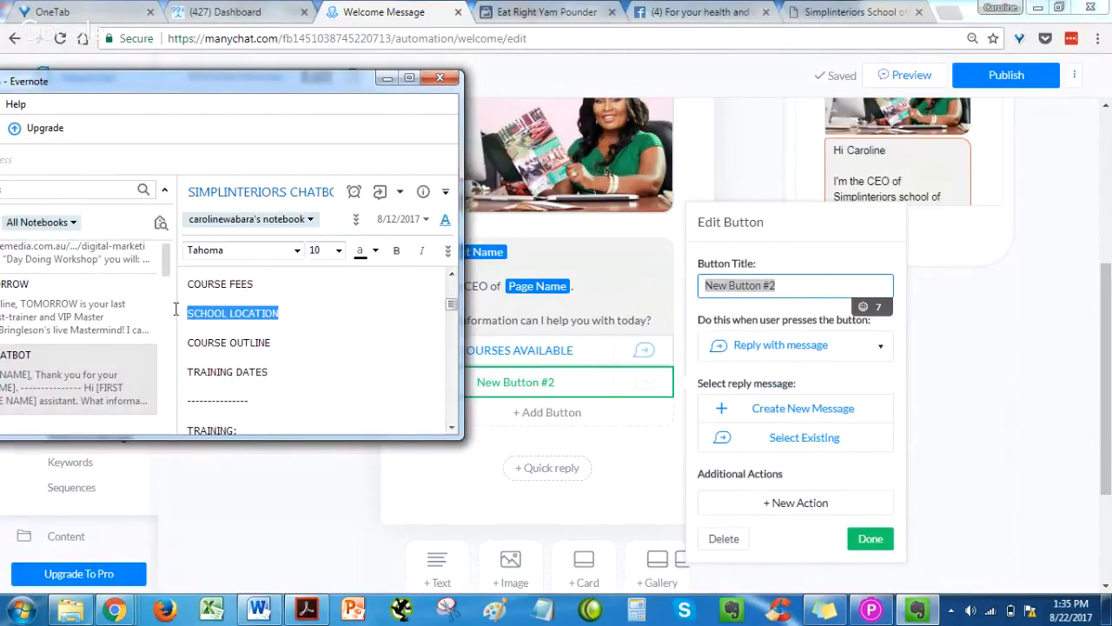
Step: Title the second Welcome Message button SCHOOL LOCATION with the copied text and create a new reply message for it
{"action": "left_click", "coordinate": [575, 382]}
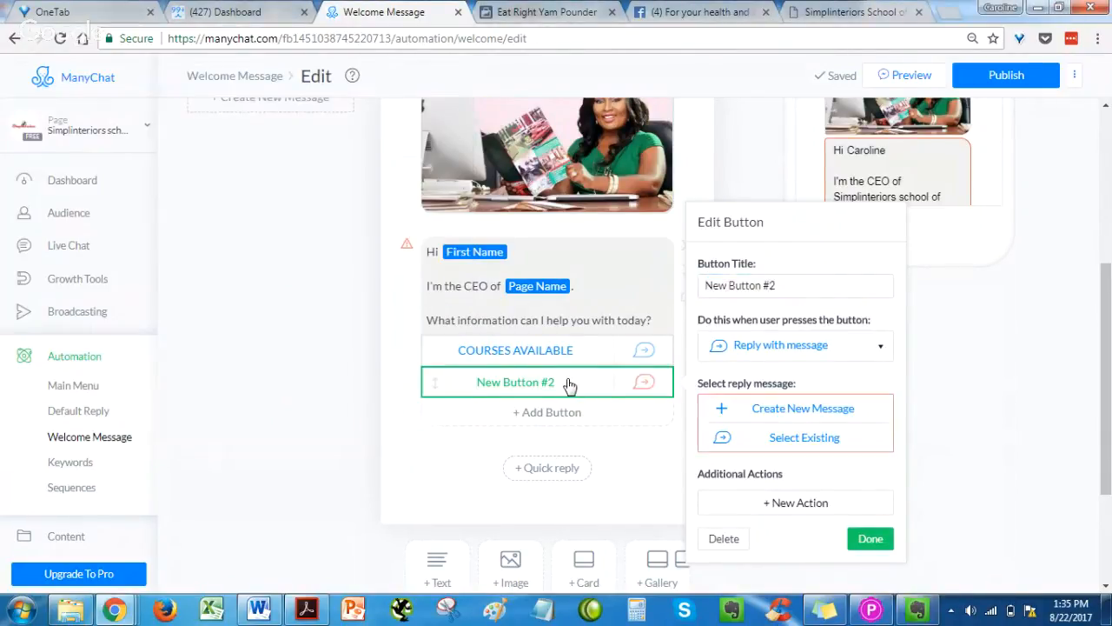
{"action": "left_click", "coordinate": [801, 286]}
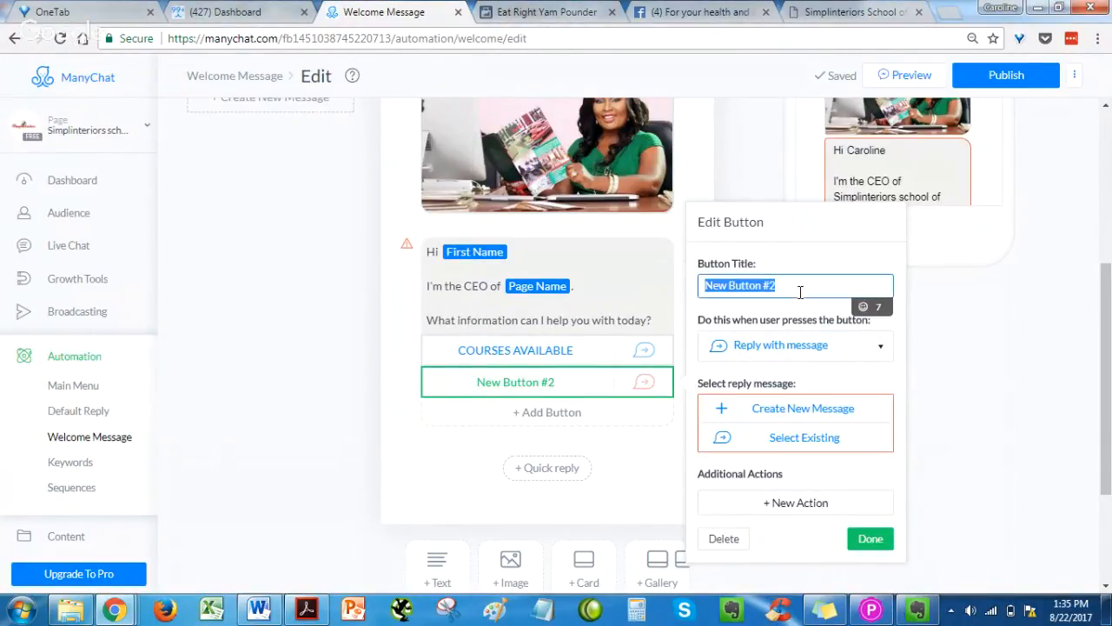
{"action": "key", "text": "ctrl+v"}
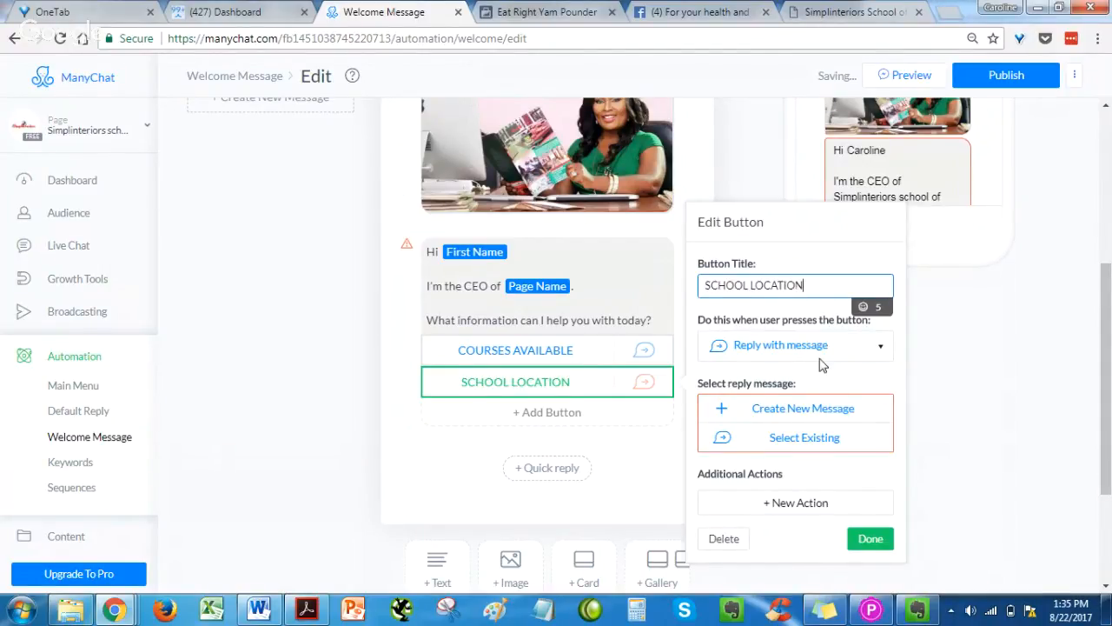
{"action": "left_click", "coordinate": [808, 407]}
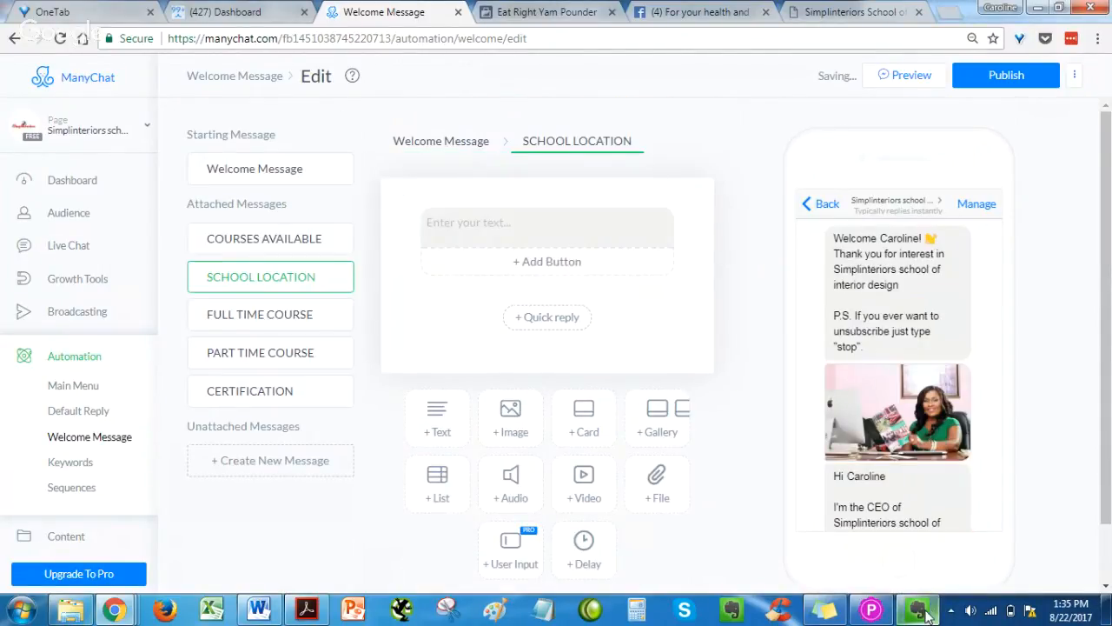
Step: Find the location section in the Evernote note and copy the "Here's the address:" line with the school's address
{"action": "left_click", "coordinate": [922, 612]}
{"action": "scroll", "coordinate": [289, 289], "scroll_direction": "down", "scroll_amount": 5}
{"action": "scroll", "coordinate": [290, 289], "scroll_direction": "down", "scroll_amount": 6}
{"action": "scroll", "coordinate": [291, 307], "scroll_direction": "up", "scroll_amount": 3}
{"action": "scroll", "coordinate": [292, 308], "scroll_direction": "down", "scroll_amount": 3}
{"action": "scroll", "coordinate": [292, 307], "scroll_direction": "up", "scroll_amount": 6}
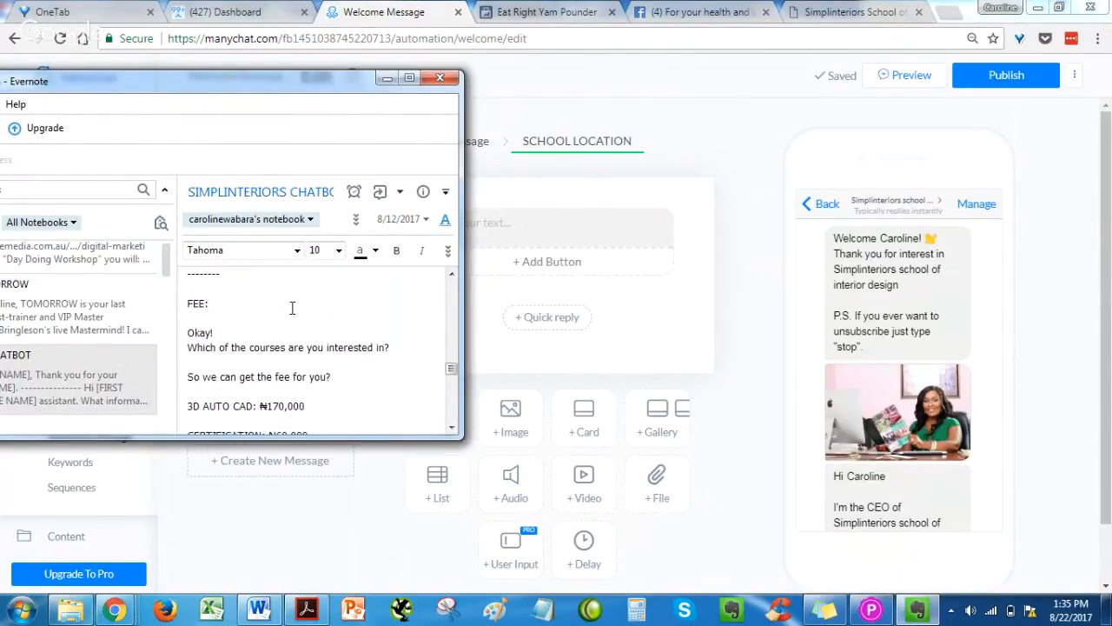
{"action": "scroll", "coordinate": [291, 307], "scroll_direction": "down", "scroll_amount": 9}
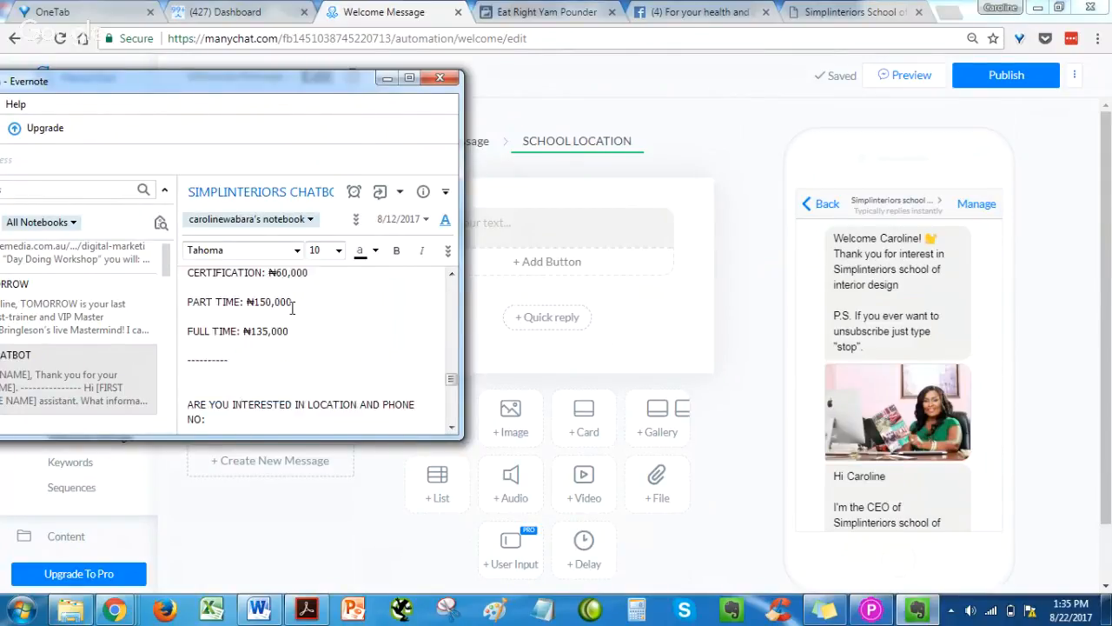
{"action": "left_click_drag", "start_coordinate": [430, 314], "coordinate": [192, 301]}
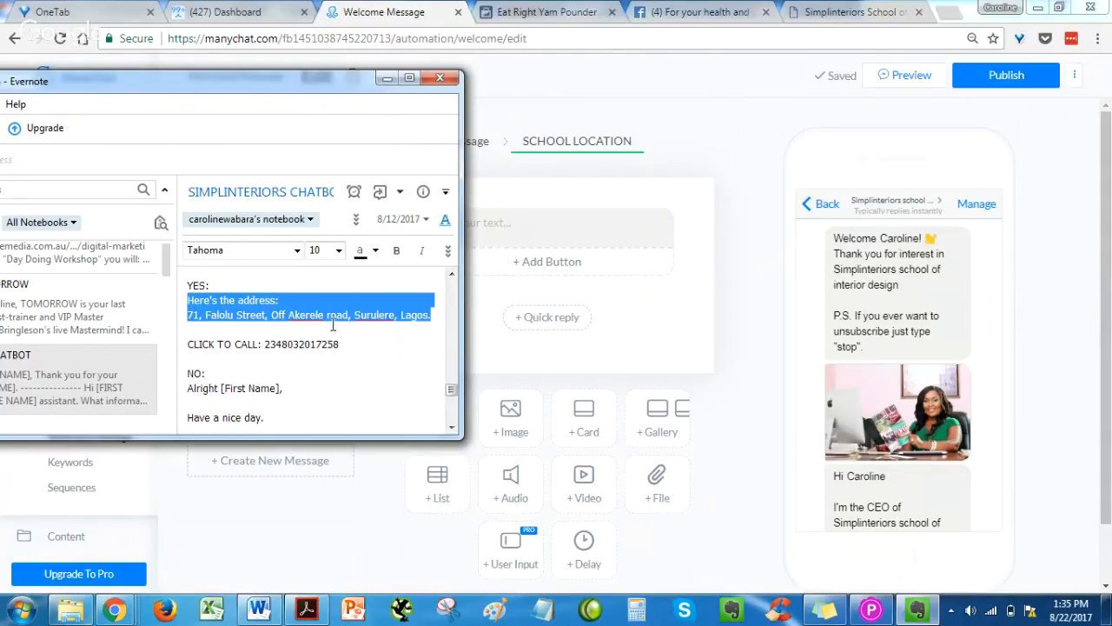
Step: Paste the copied address text into the SCHOOL LOCATION message and remove the trailing blank line
{"action": "left_click", "coordinate": [588, 227]}
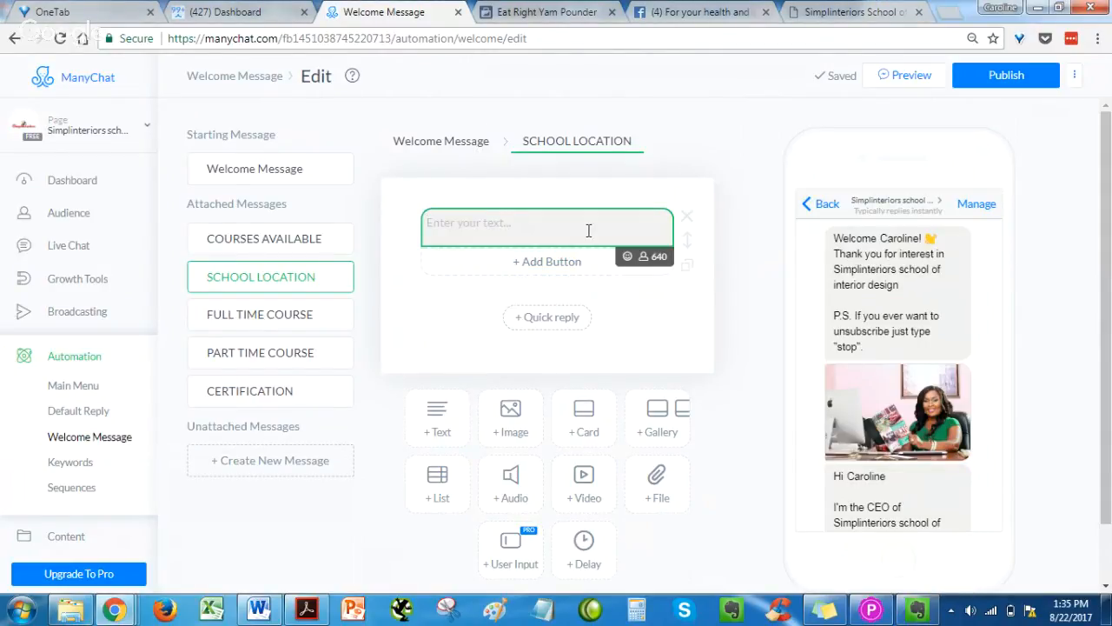
{"action": "type", "text": "Here's the address: 71, Falolu Street, Off Akerele road, Surulere, Lagos."}
{"action": "key", "text": "BackSpace"}
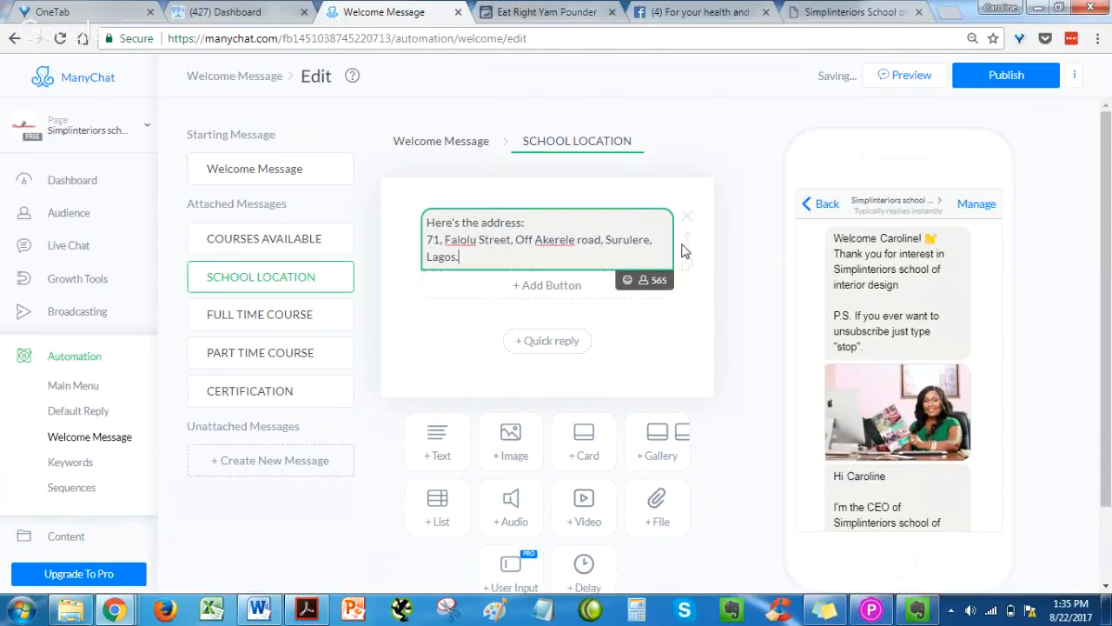
{"action": "left_click", "coordinate": [742, 282]}
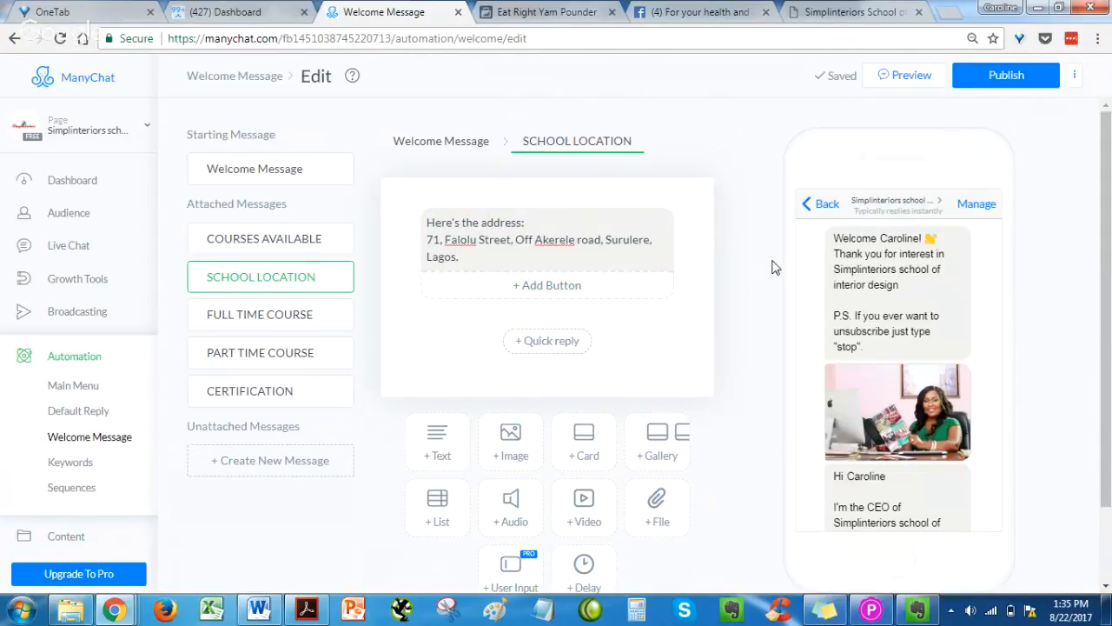
Step: Add a third button under SCHOOL LOCATION in the Welcome Message and copy the TRAINING DATES heading from the Evernote note
{"action": "left_click", "coordinate": [449, 142]}
{"action": "scroll", "coordinate": [735, 347], "scroll_direction": "down", "scroll_amount": 4}
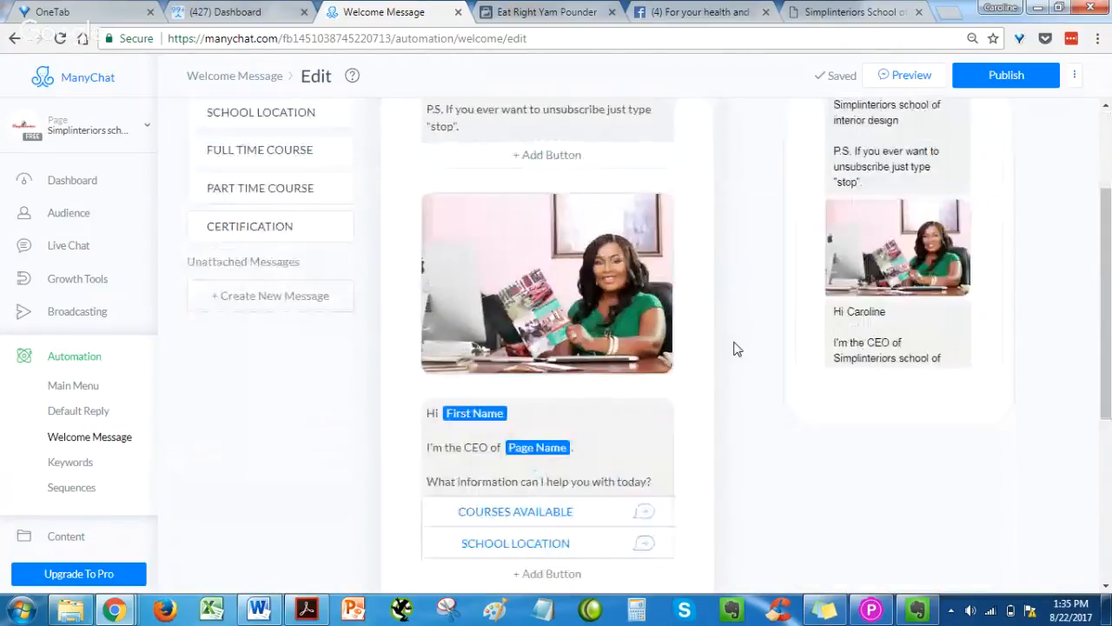
{"action": "left_click", "coordinate": [559, 421]}
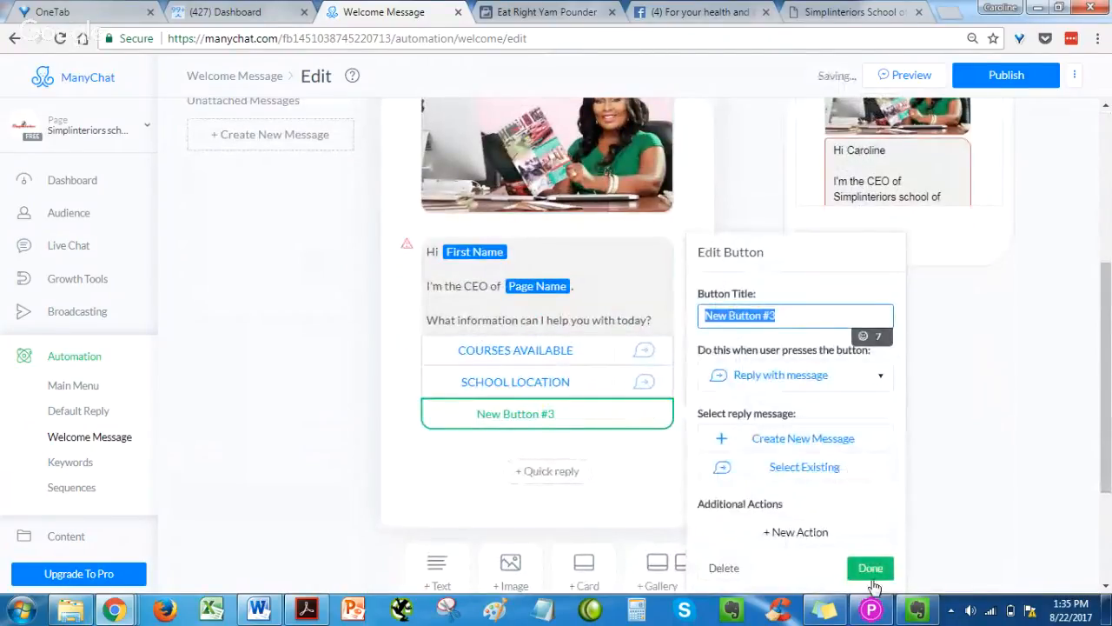
{"action": "left_click", "coordinate": [916, 611]}
{"action": "scroll", "coordinate": [282, 347], "scroll_direction": "up", "scroll_amount": 10}
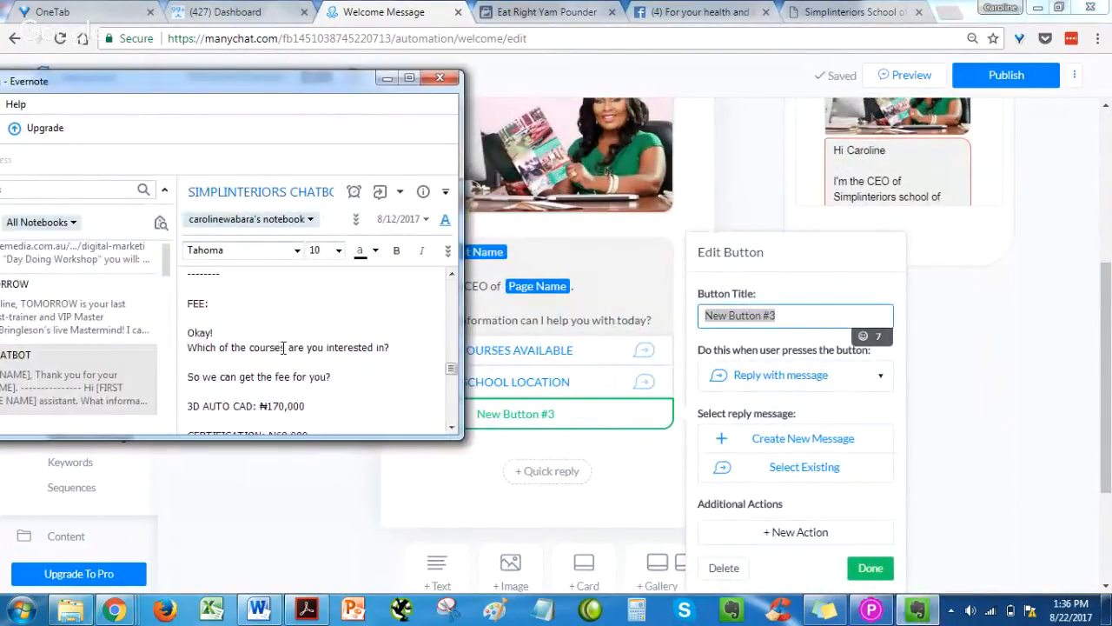
{"action": "scroll", "coordinate": [283, 348], "scroll_direction": "up", "scroll_amount": 6}
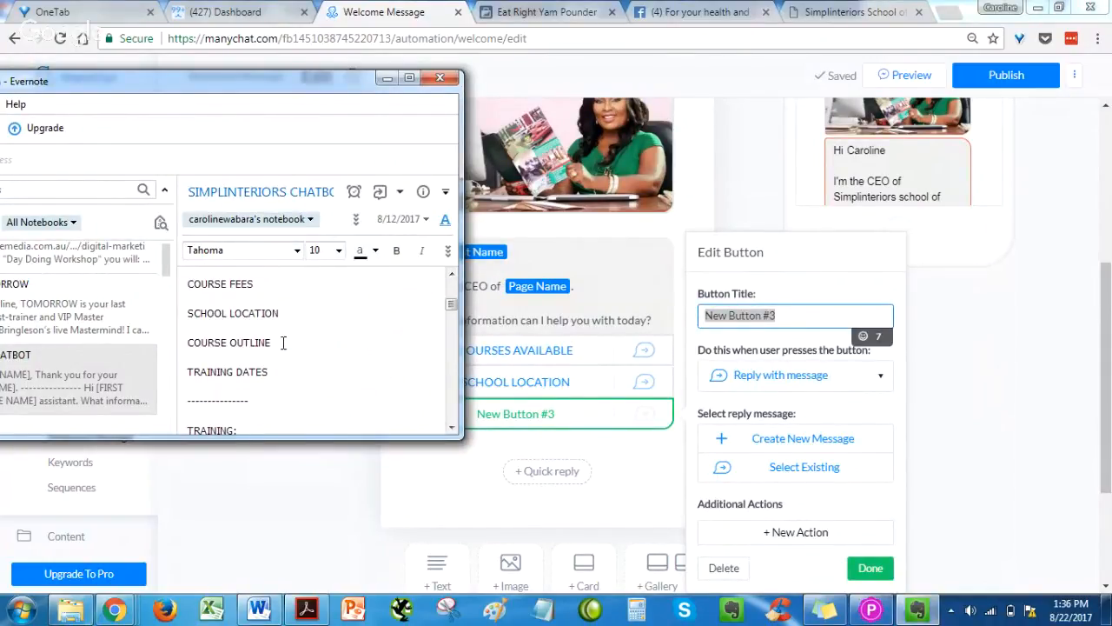
{"action": "left_click_drag", "start_coordinate": [272, 373], "coordinate": [188, 373]}
{"action": "key", "text": "ctrl+c"}
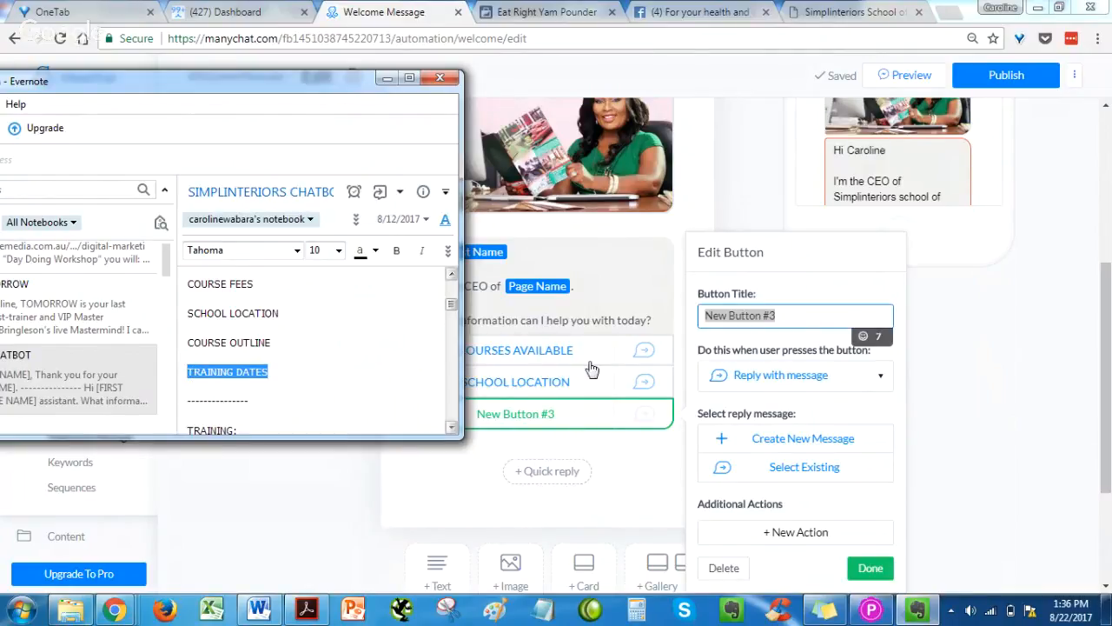
Step: Title the third Welcome Message button TRAINING DATES with the copied text and create a new reply message for it
{"action": "left_click", "coordinate": [811, 321]}
{"action": "key", "text": "ctrl+v"}
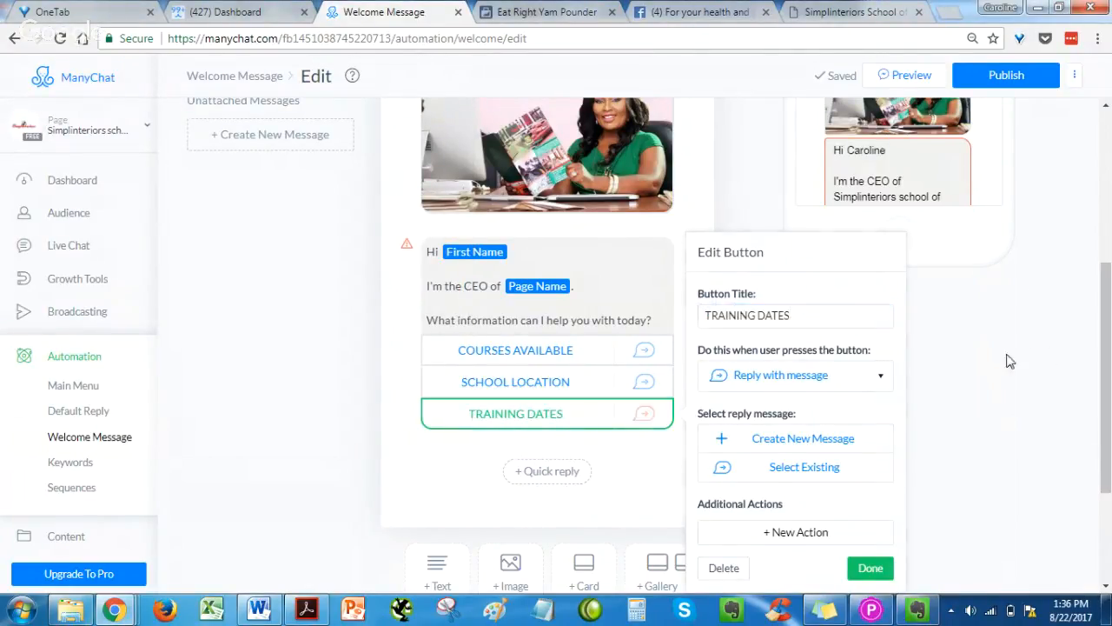
{"action": "left_click", "coordinate": [1007, 360]}
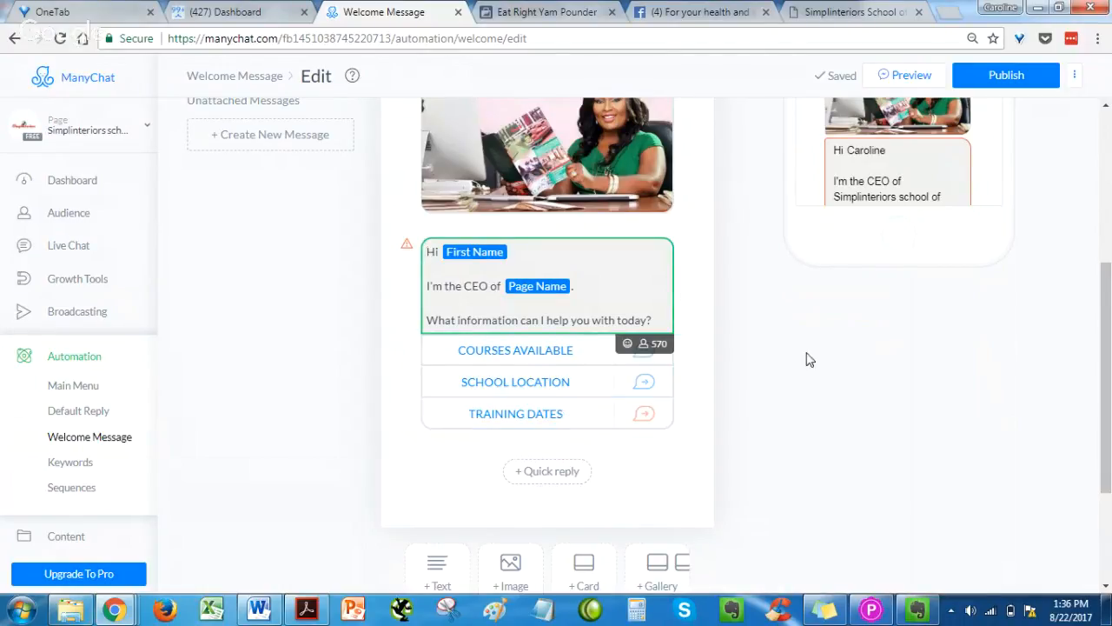
{"action": "left_click", "coordinate": [569, 413]}
{"action": "left_click", "coordinate": [806, 439]}
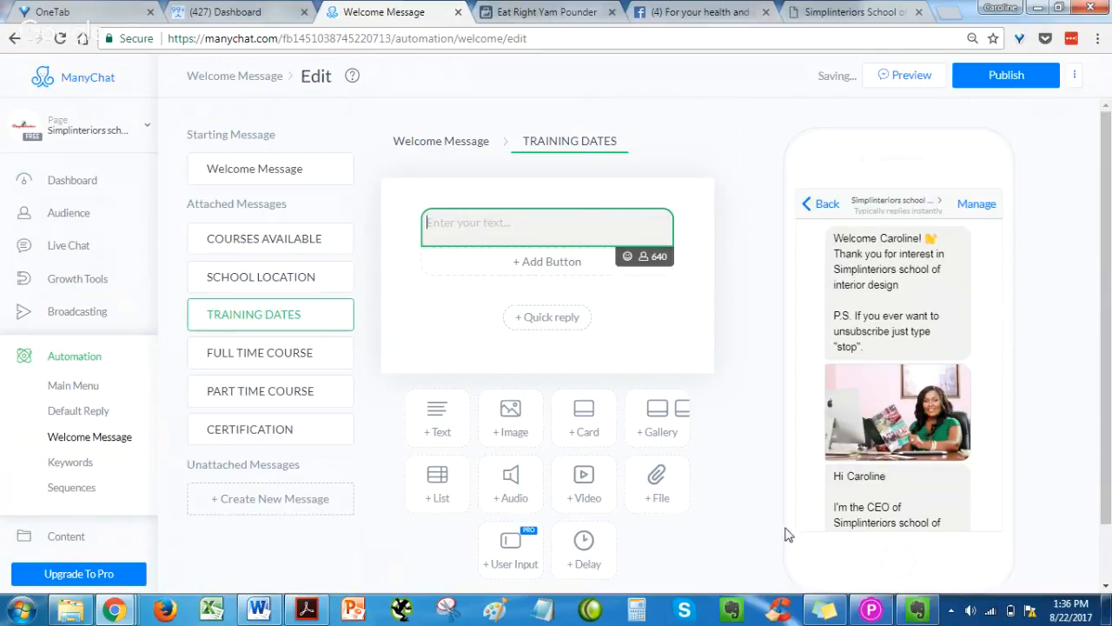
Step: Find the CLICK TO CALL line in the Evernote note and copy its phone number
{"action": "left_click", "coordinate": [916, 608]}
{"action": "scroll", "coordinate": [403, 384], "scroll_direction": "down", "scroll_amount": 4}
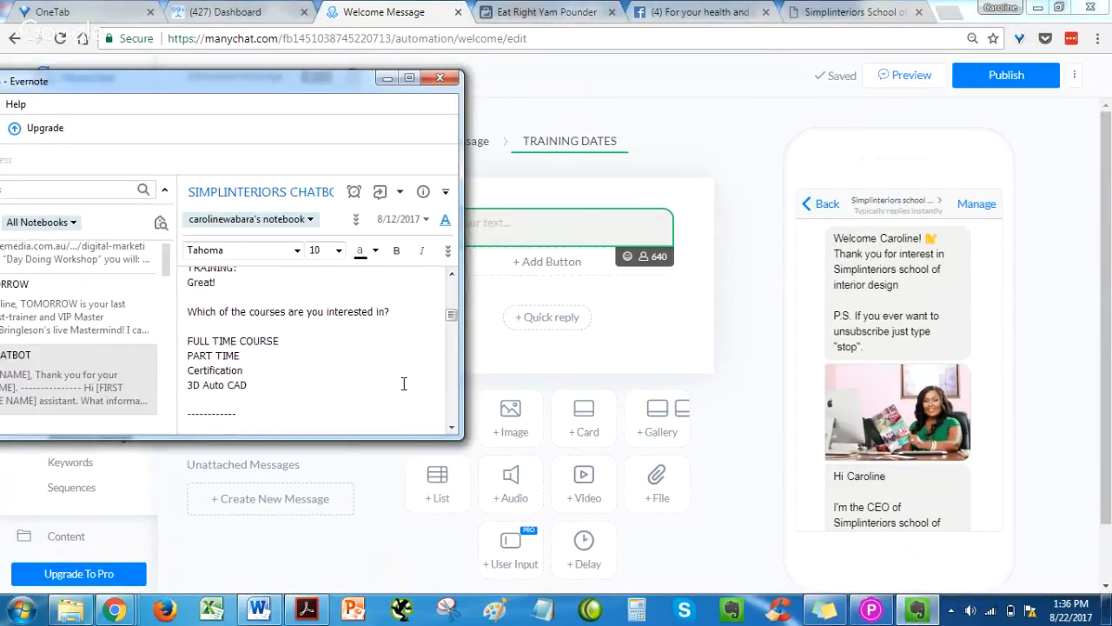
{"action": "scroll", "coordinate": [374, 363], "scroll_direction": "up", "scroll_amount": 4}
{"action": "scroll", "coordinate": [374, 363], "scroll_direction": "down", "scroll_amount": 10}
{"action": "scroll", "coordinate": [374, 363], "scroll_direction": "down", "scroll_amount": 6}
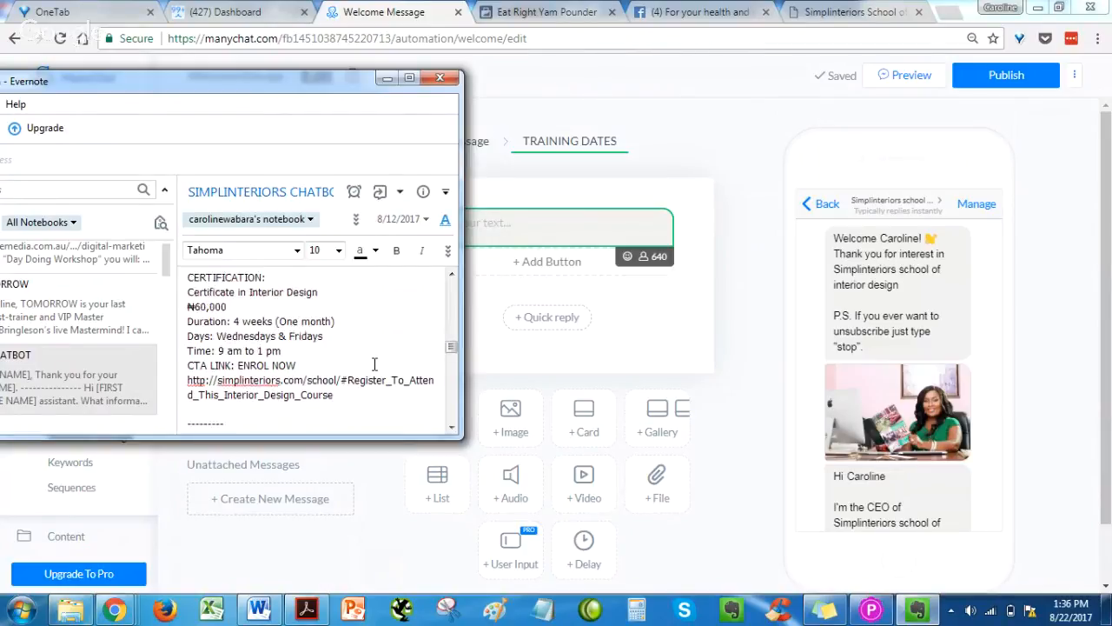
{"action": "scroll", "coordinate": [372, 369], "scroll_direction": "down", "scroll_amount": 3}
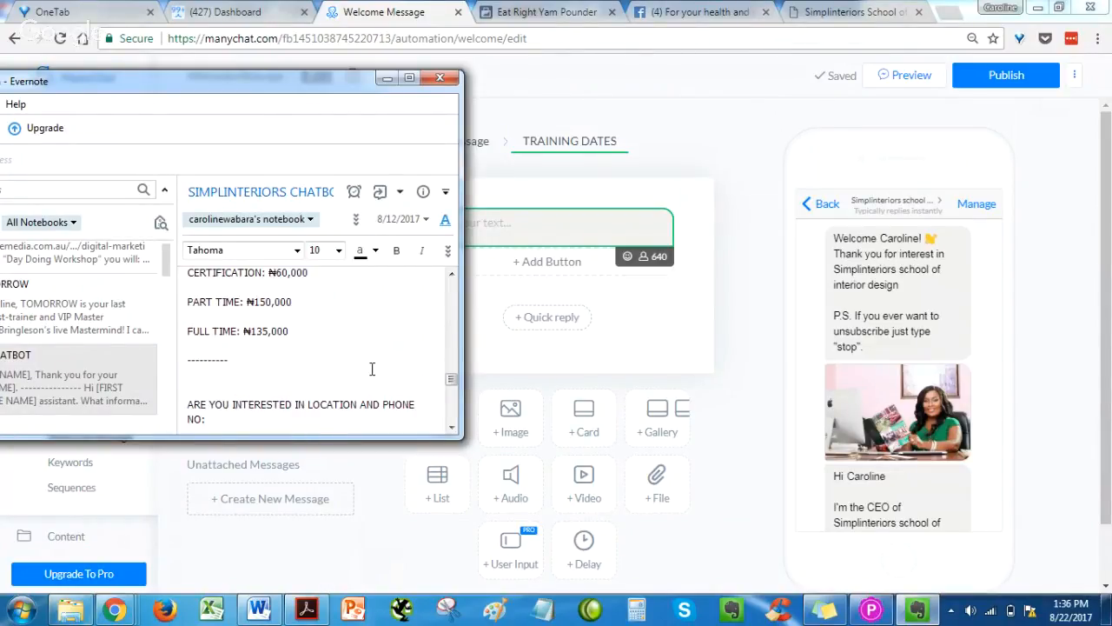
{"action": "scroll", "coordinate": [371, 369], "scroll_direction": "down", "scroll_amount": 3}
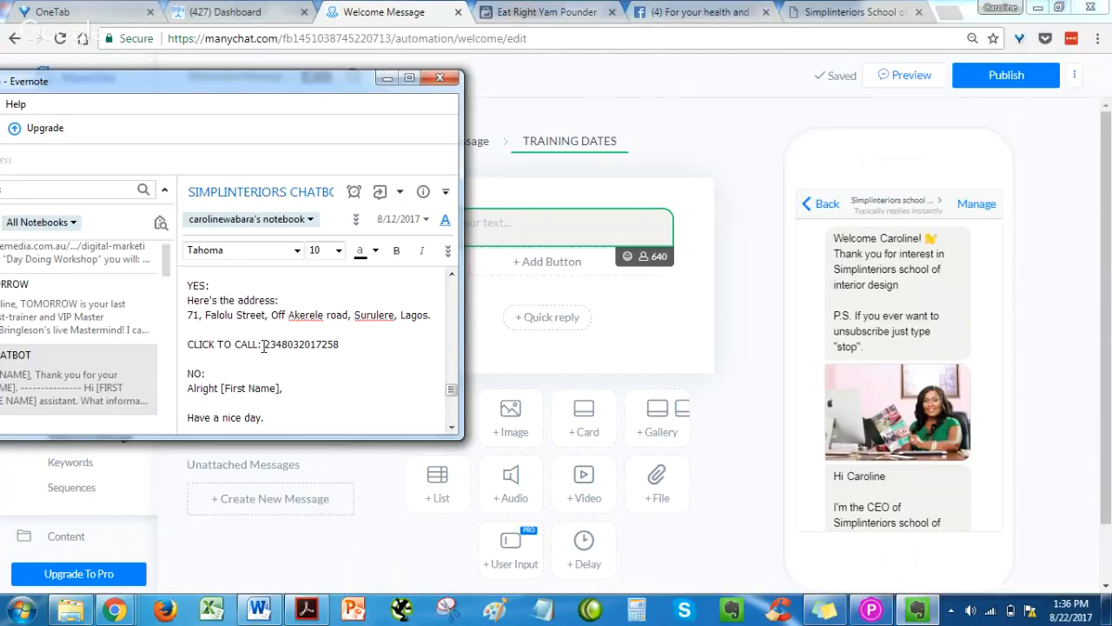
{"action": "left_click_drag", "start_coordinate": [265, 344], "coordinate": [346, 345]}
{"action": "key", "text": "ctrl+c"}
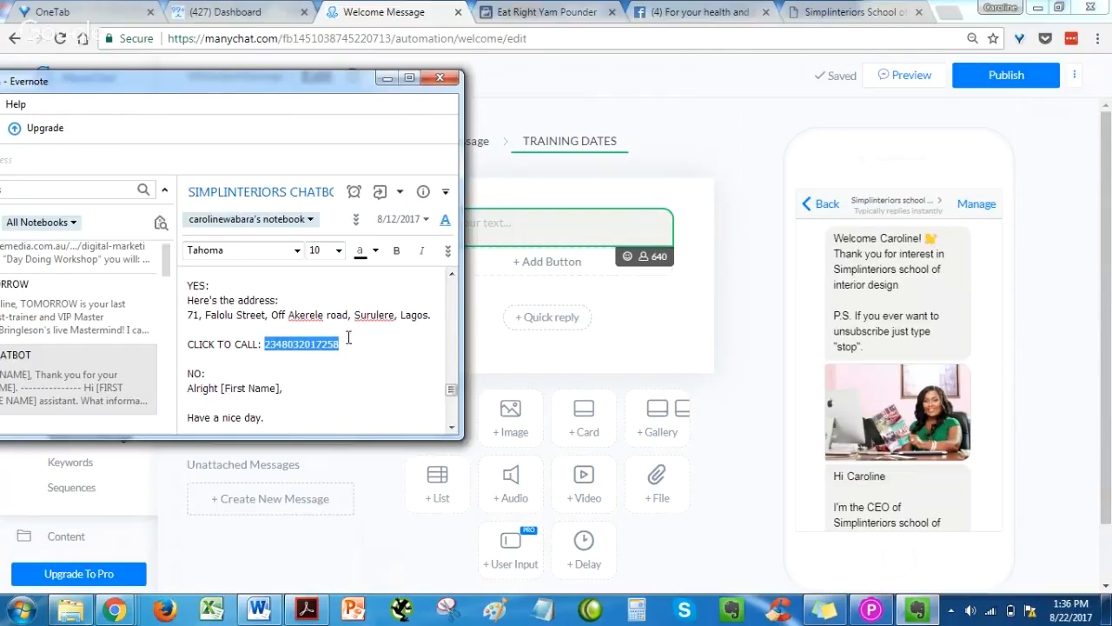
Step: Write "Click to call our office for training date" as the text of the TRAINING DATES message
{"action": "left_click", "coordinate": [598, 232]}
{"action": "type", "text": "Click "}
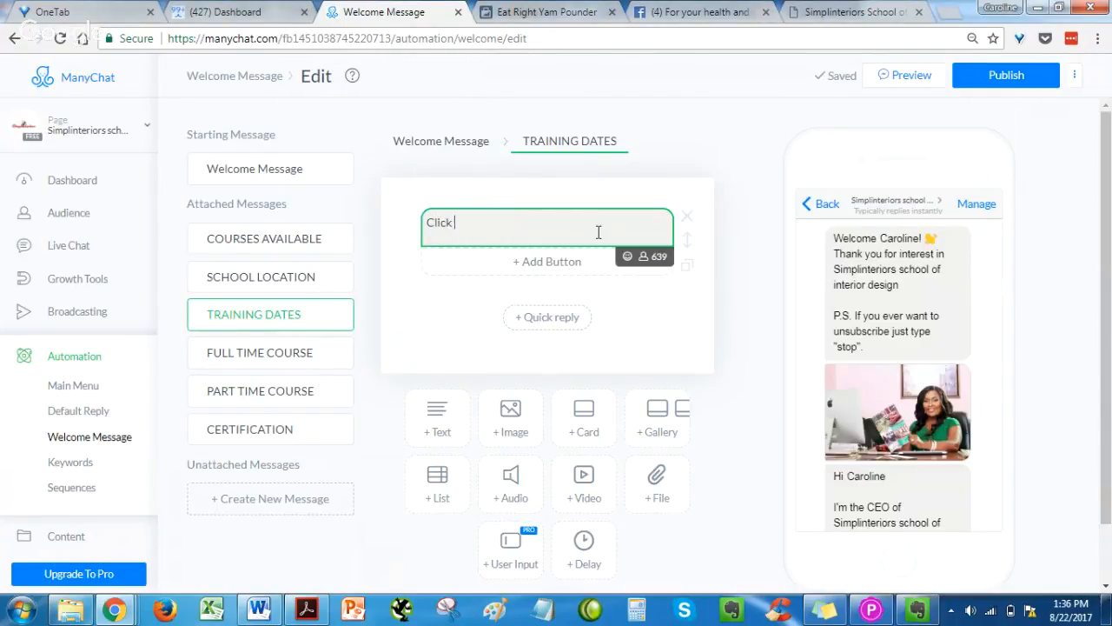
{"action": "type", "text": "to call our office for training date"}
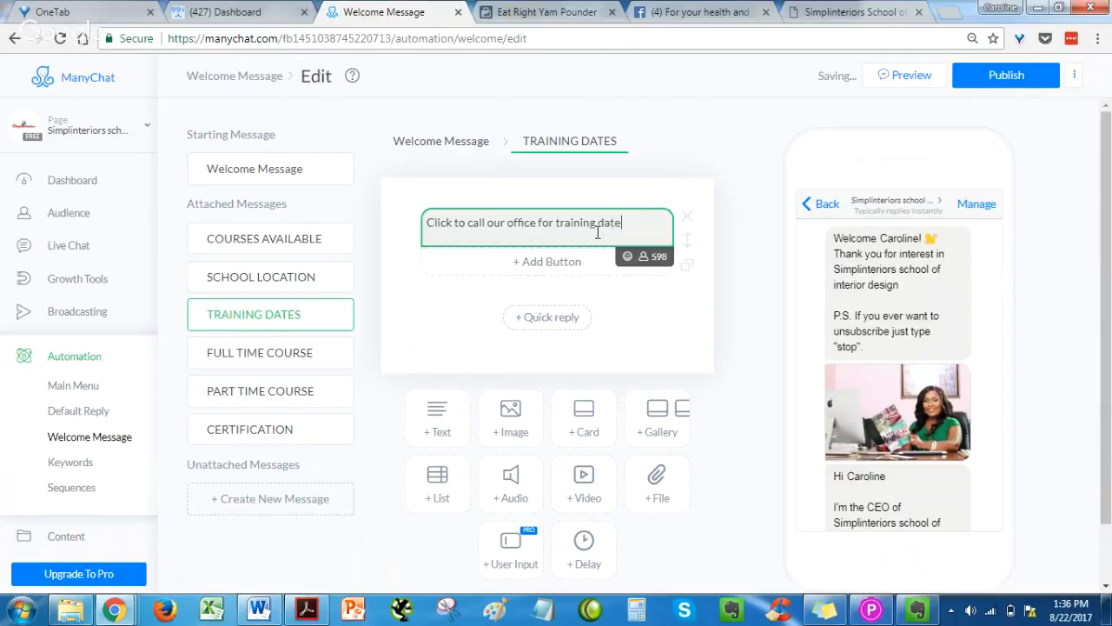
Step: Add a button to the TRAINING DATES message and title it CLICK TO CALL
{"action": "left_click", "coordinate": [575, 262]}
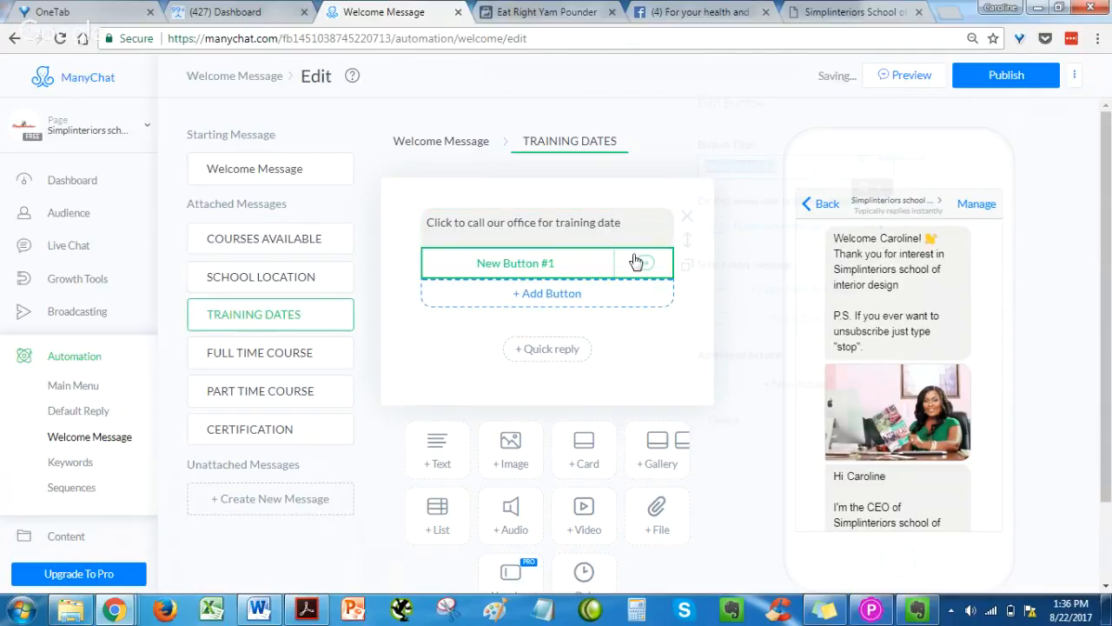
{"action": "key", "text": "ctrl+v"}
{"action": "key", "text": "ctrl+a"}
{"action": "type", "text": "click to"}
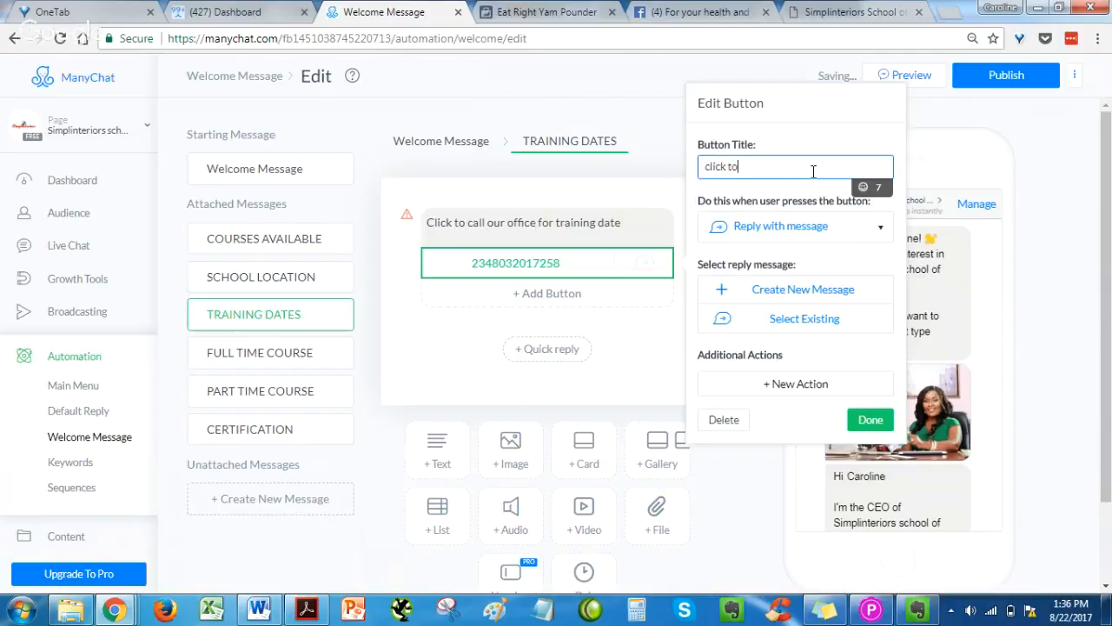
{"action": "key", "text": "ctrl+a"}
{"action": "type", "text": "CLICK T"}
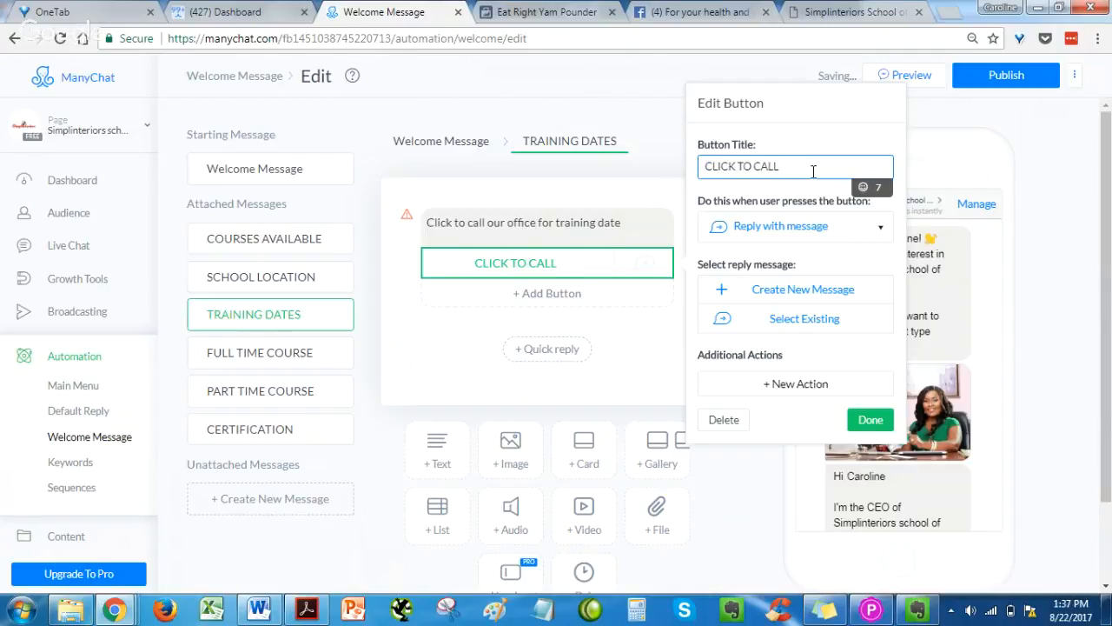
Step: Make the CLICK TO CALL button call a phone number, using the copied office phone number in international format
{"action": "left_click", "coordinate": [809, 226]}
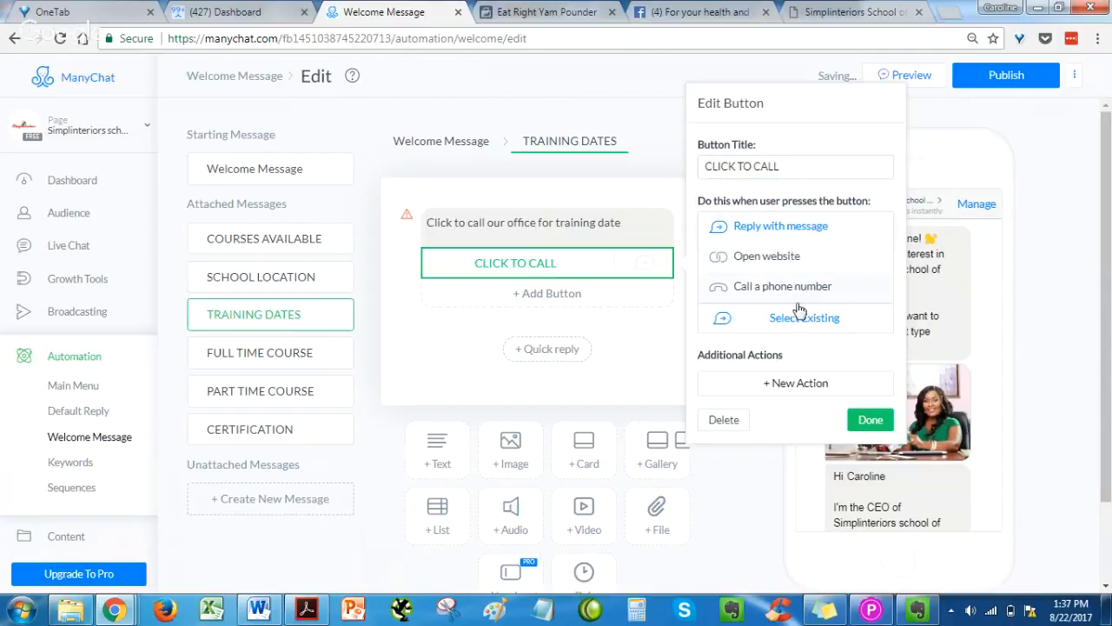
{"action": "left_click", "coordinate": [798, 292]}
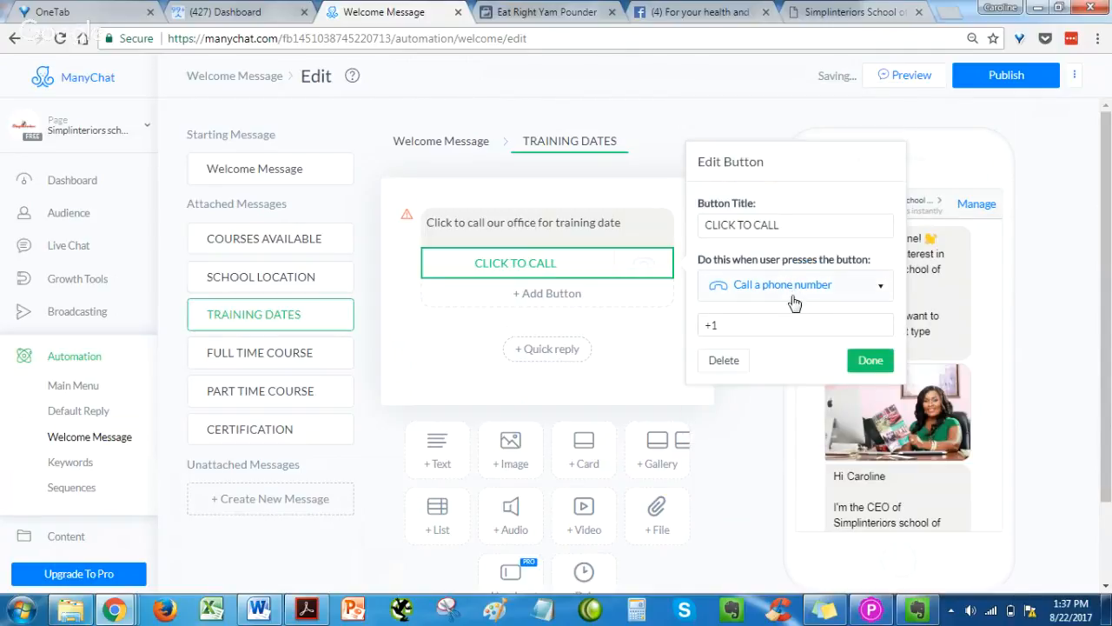
{"action": "left_click", "coordinate": [785, 324]}
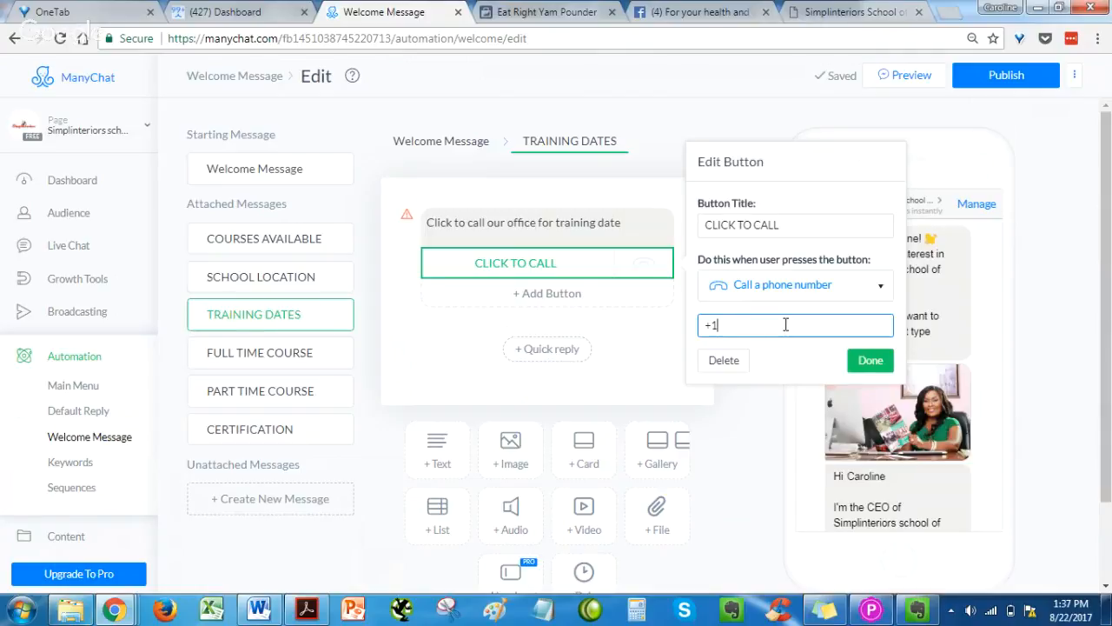
{"action": "key", "text": "ctrl+v"}
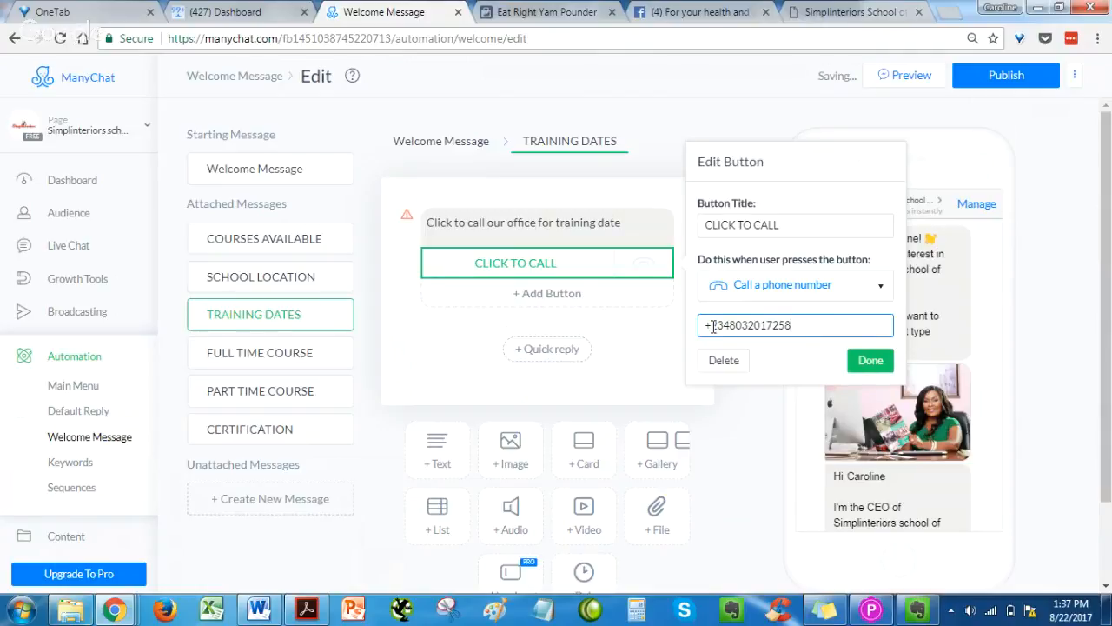
{"action": "left_click", "coordinate": [880, 368]}
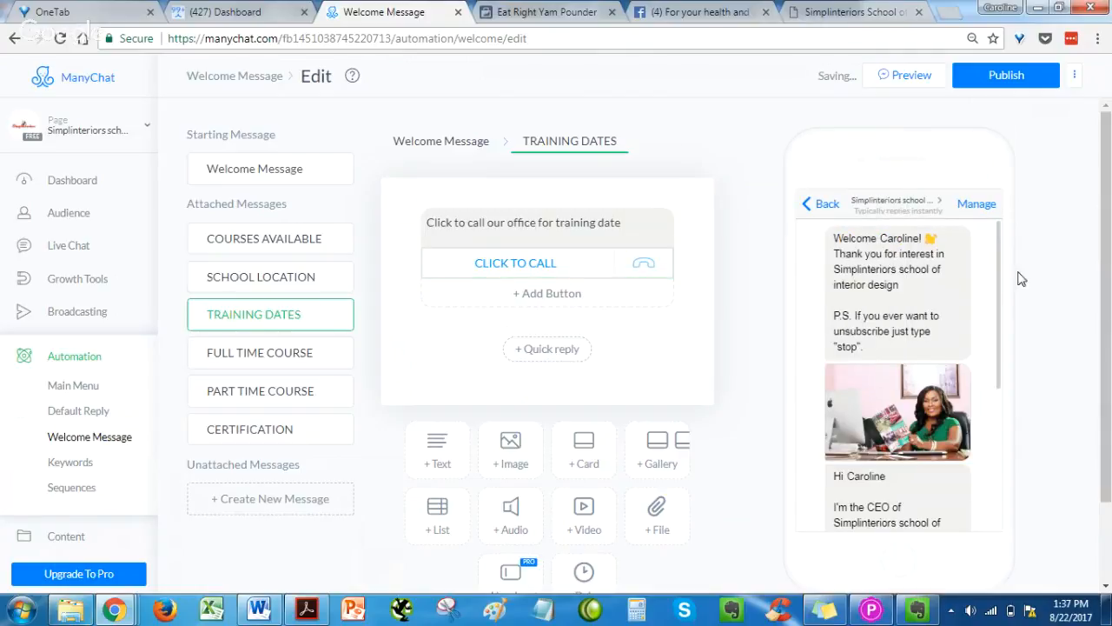
Step: Return to the Welcome Message, publish the flow and send a preview of it
{"action": "left_click", "coordinate": [467, 143]}
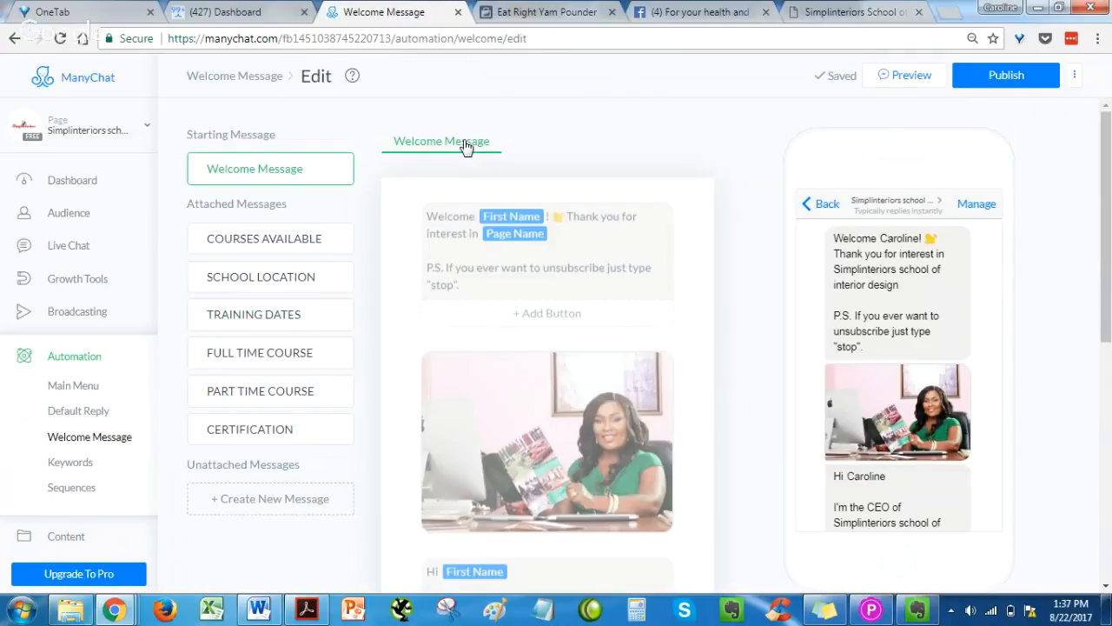
{"action": "scroll", "coordinate": [767, 302], "scroll_direction": "down", "scroll_amount": 1}
{"action": "scroll", "coordinate": [767, 302], "scroll_direction": "down", "scroll_amount": 2}
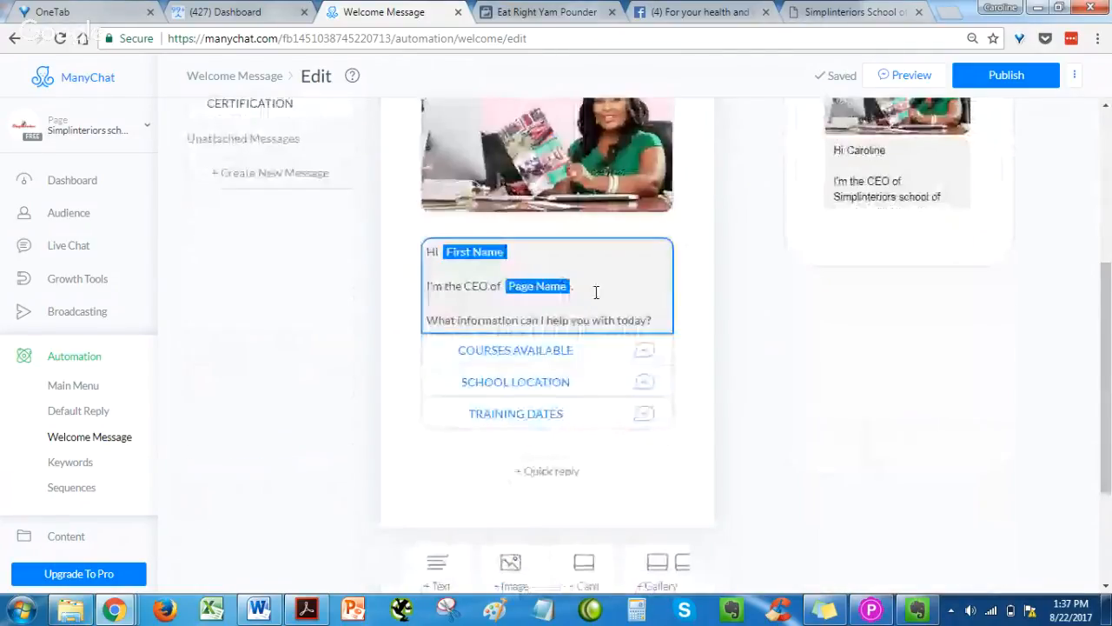
{"action": "scroll", "coordinate": [822, 390], "scroll_direction": "up", "scroll_amount": 3}
{"action": "left_click", "coordinate": [1027, 75]}
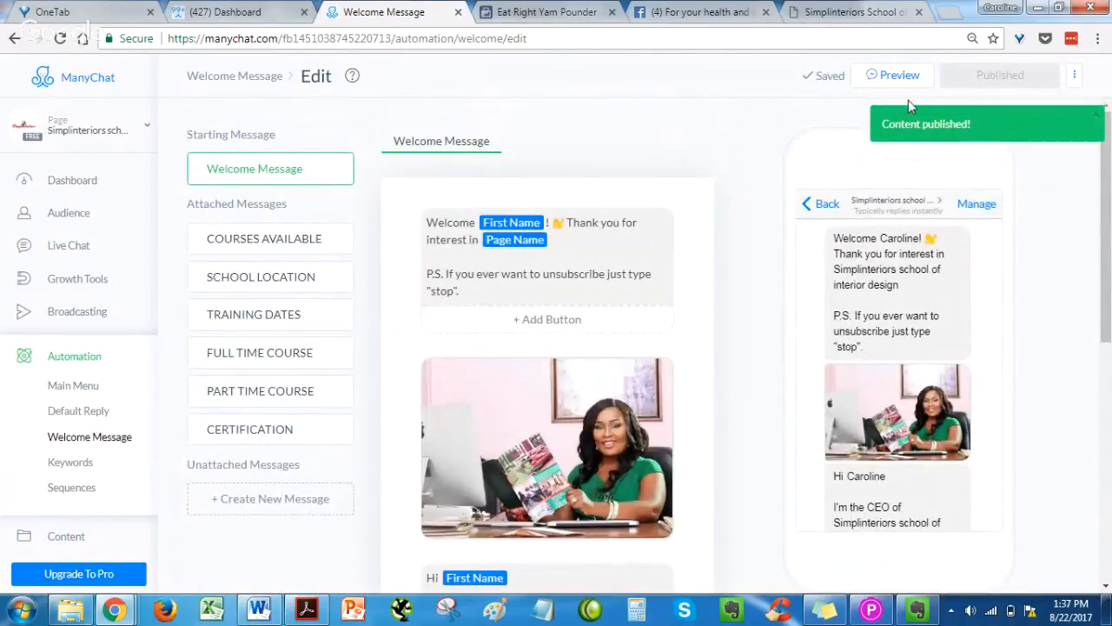
{"action": "left_click", "coordinate": [900, 76]}
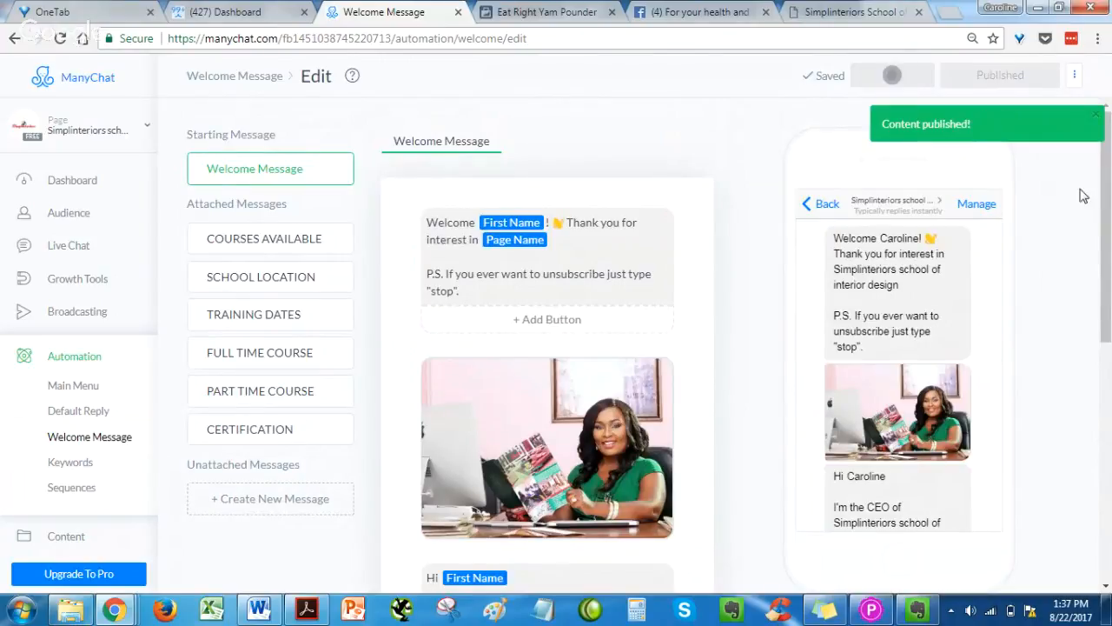
Step: Switch to Facebook, open the Simplinteriors school of interior design conversation and review the previewed welcome message with its buttons
{"action": "left_click", "coordinate": [702, 12]}
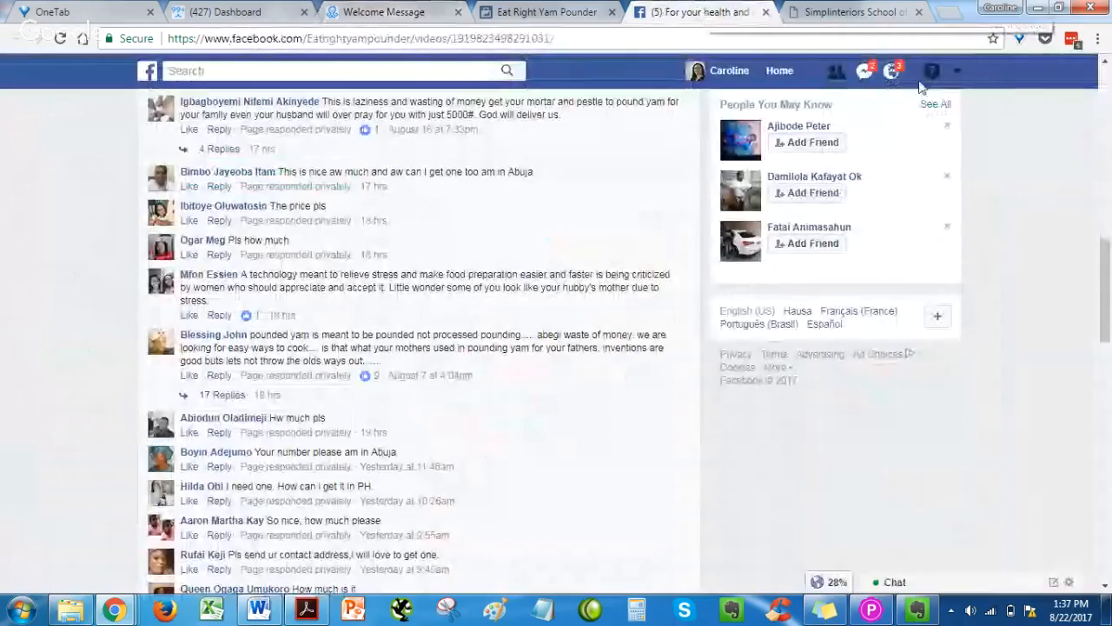
{"action": "left_click", "coordinate": [864, 70]}
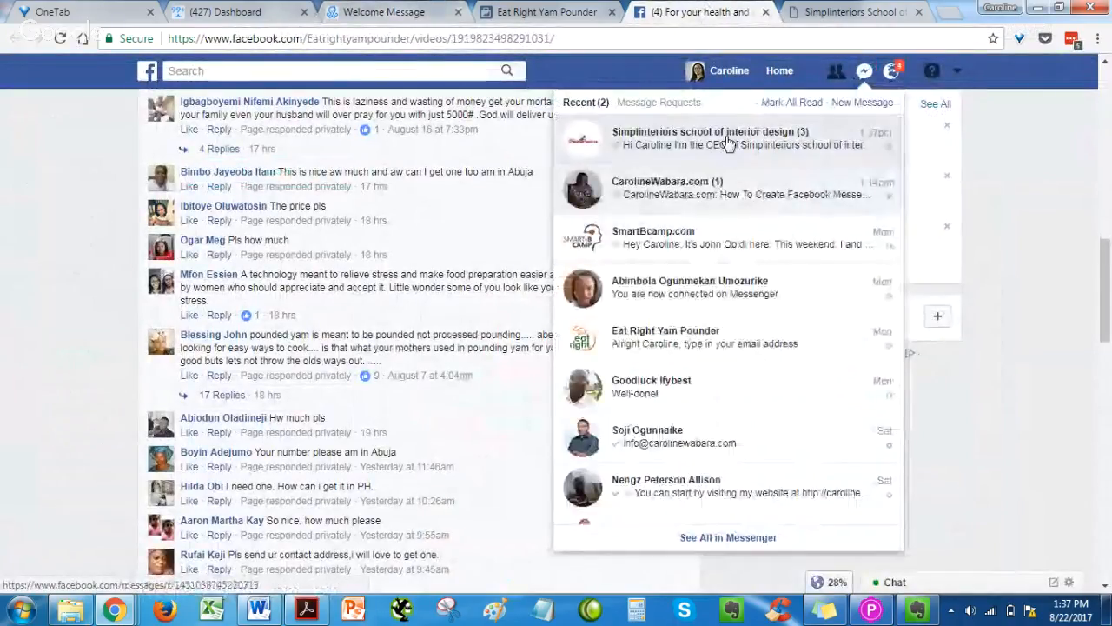
{"action": "left_click", "coordinate": [728, 143]}
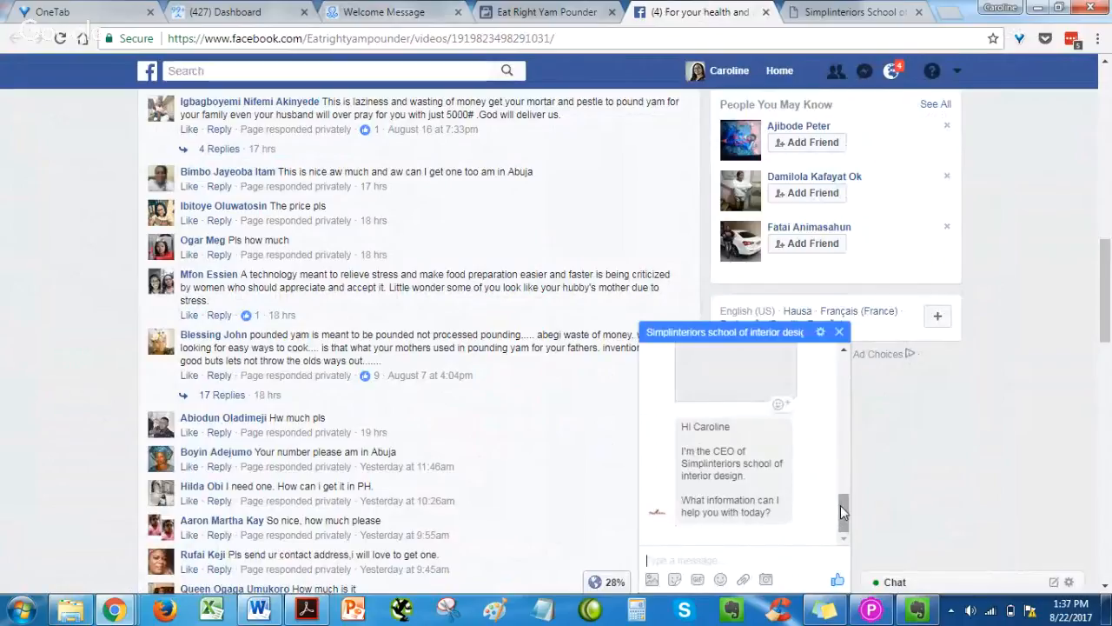
{"action": "left_click_drag", "start_coordinate": [840, 505], "coordinate": [844, 492]}
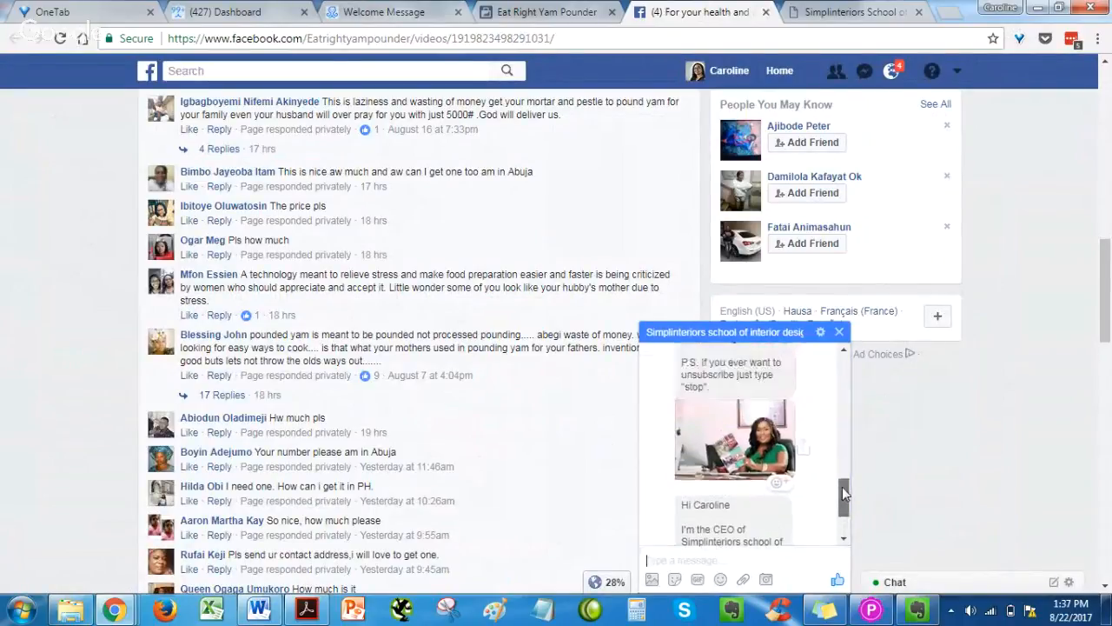
{"action": "scroll", "coordinate": [843, 493], "scroll_direction": "down", "scroll_amount": 3}
{"action": "scroll", "coordinate": [841, 504], "scroll_direction": "up", "scroll_amount": 5}
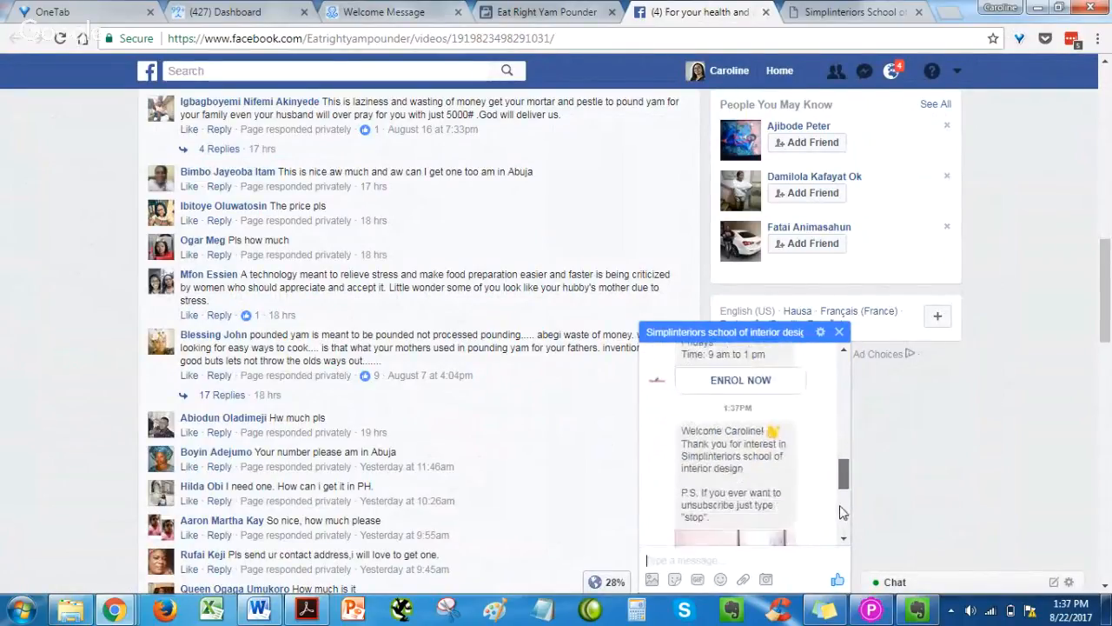
{"action": "scroll", "coordinate": [841, 517], "scroll_direction": "down", "scroll_amount": 2}
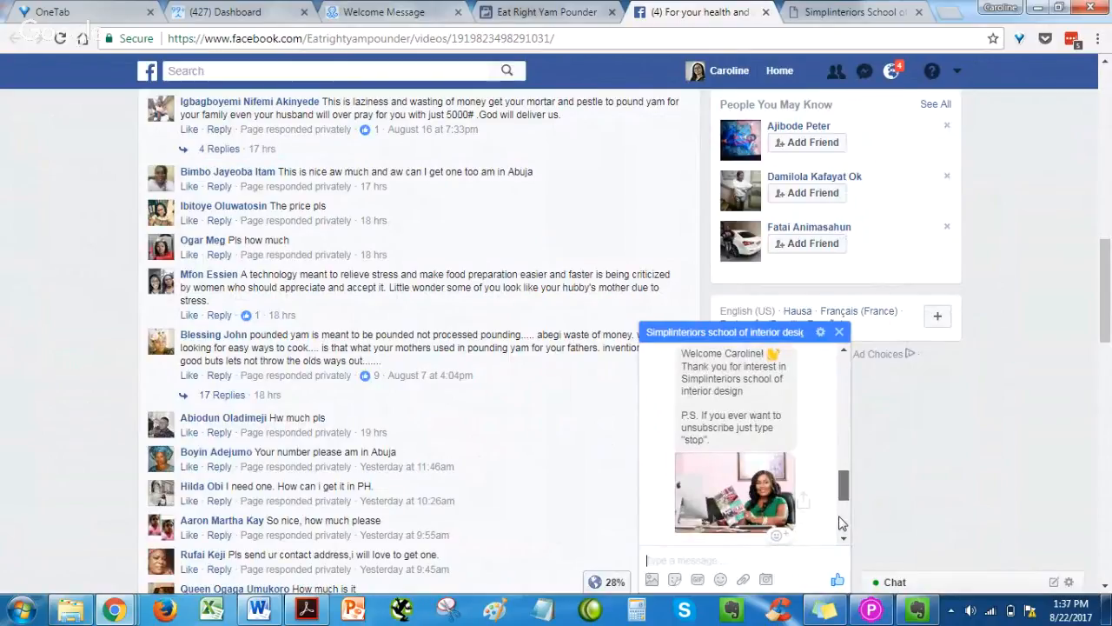
{"action": "scroll", "coordinate": [841, 526], "scroll_direction": "down", "scroll_amount": 1}
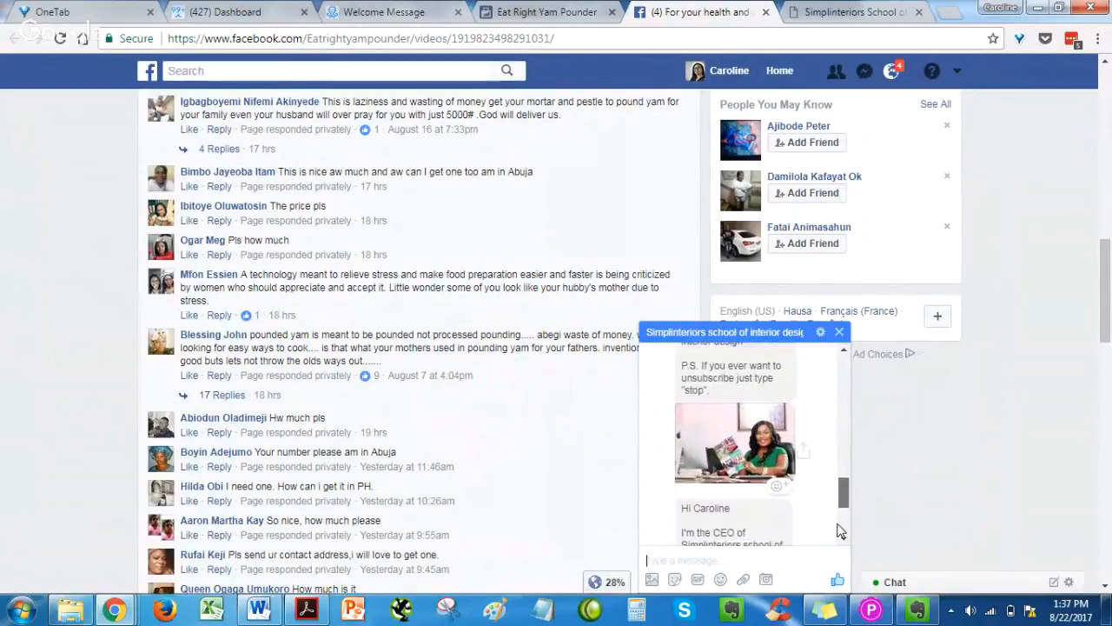
{"action": "scroll", "coordinate": [839, 532], "scroll_direction": "down", "scroll_amount": 2}
{"action": "scroll", "coordinate": [836, 539], "scroll_direction": "down", "scroll_amount": 1}
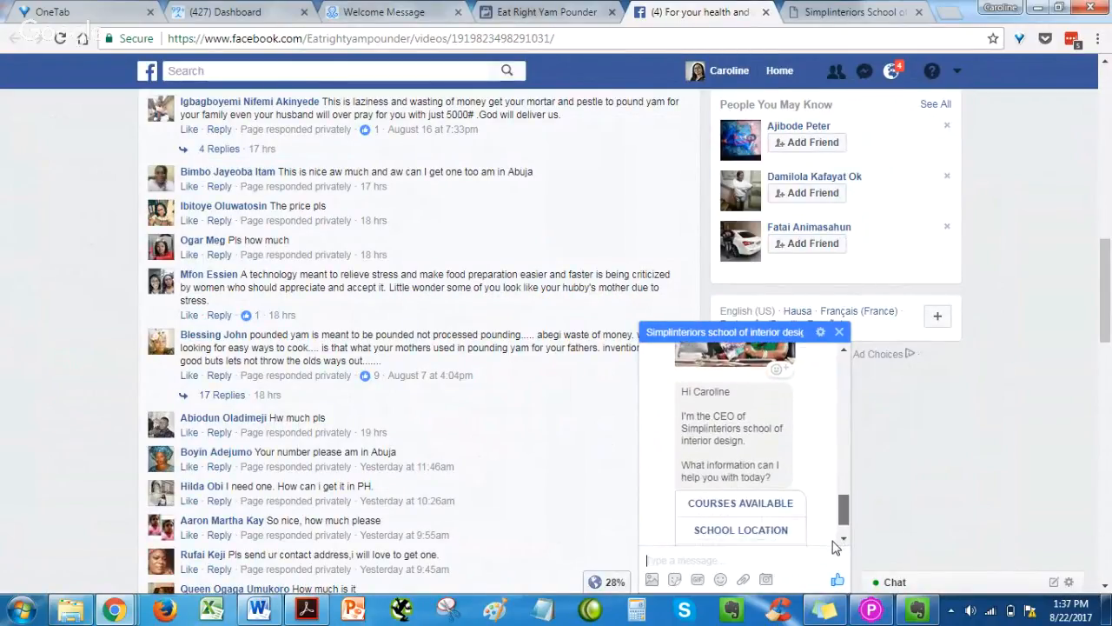
Step: Test the previewed conversation by choosing COURSES AVAILABLE, FULL TIME COURSE and ENROLL NOW
{"action": "scroll", "coordinate": [833, 547], "scroll_direction": "down", "scroll_amount": 1}
{"action": "scroll", "coordinate": [831, 548], "scroll_direction": "down", "scroll_amount": 1}
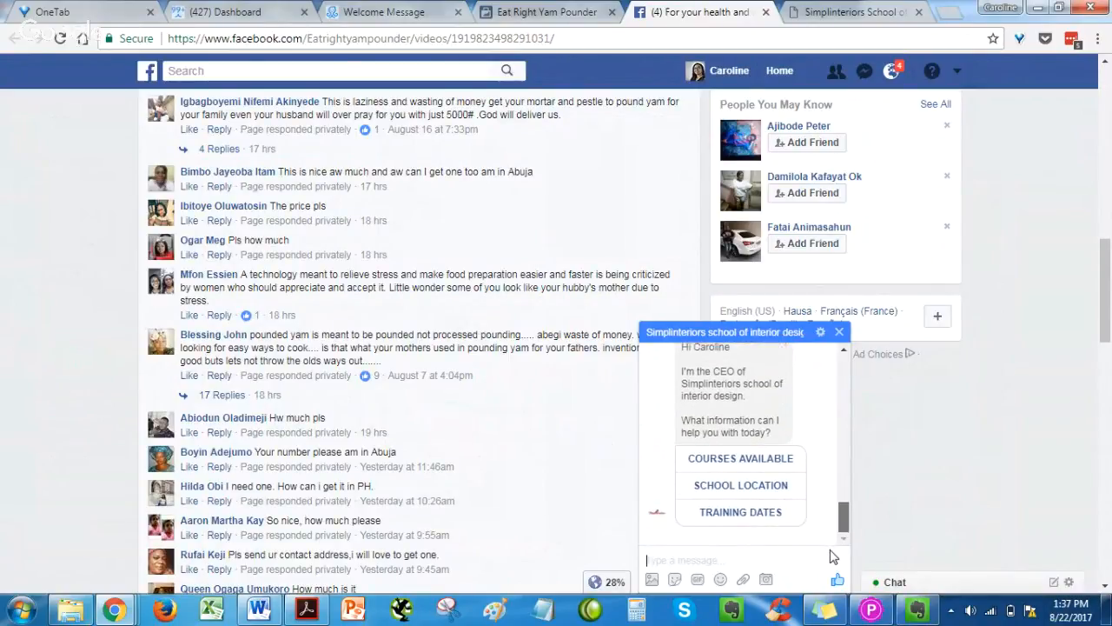
{"action": "left_click", "coordinate": [744, 459]}
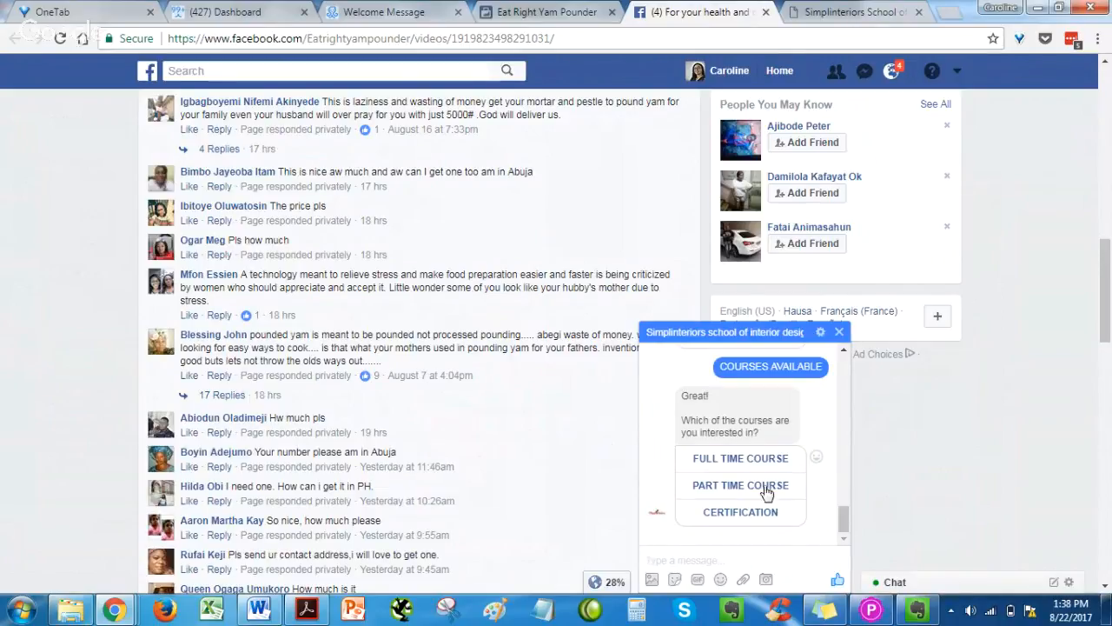
{"action": "left_click", "coordinate": [745, 458]}
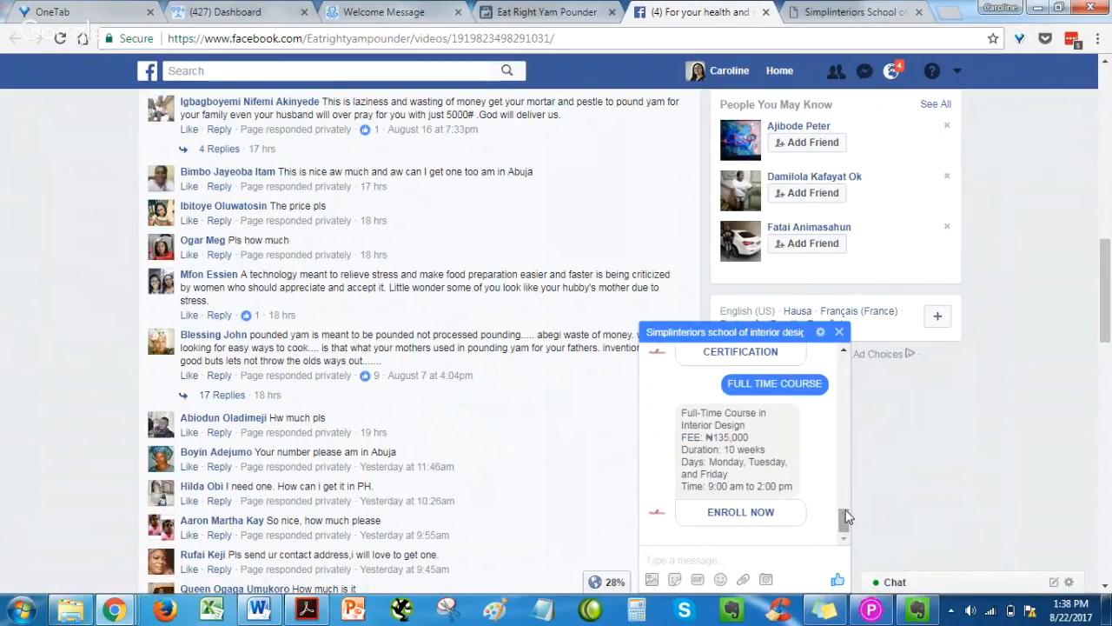
{"action": "left_click", "coordinate": [725, 515]}
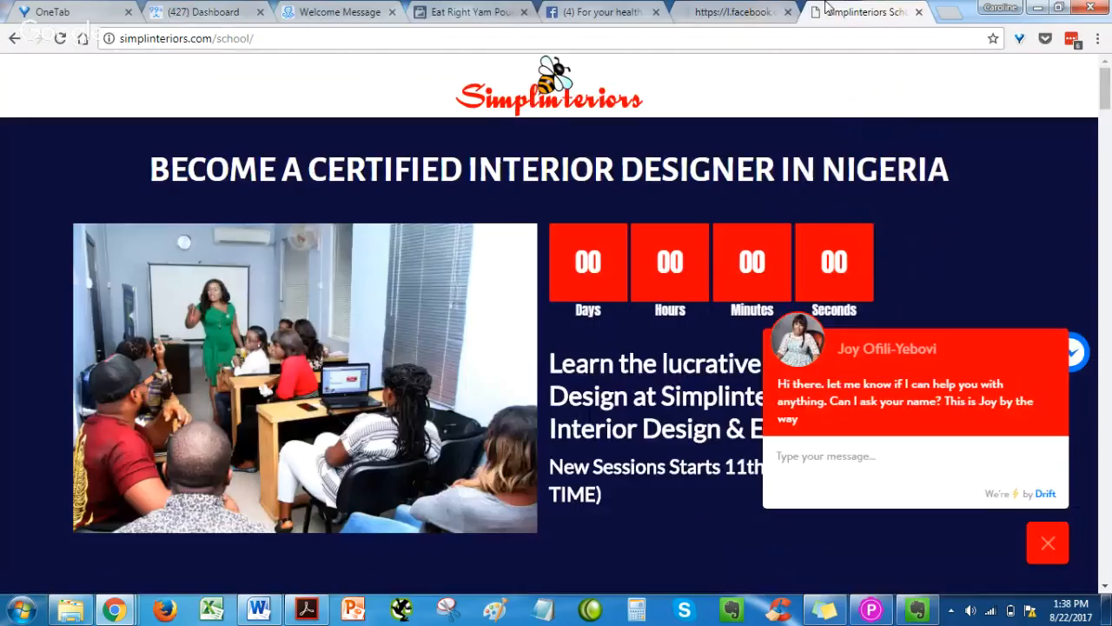
Step: Check the enrolment page opened by the bot and look through its interior design course registration form
{"action": "left_click", "coordinate": [754, 8]}
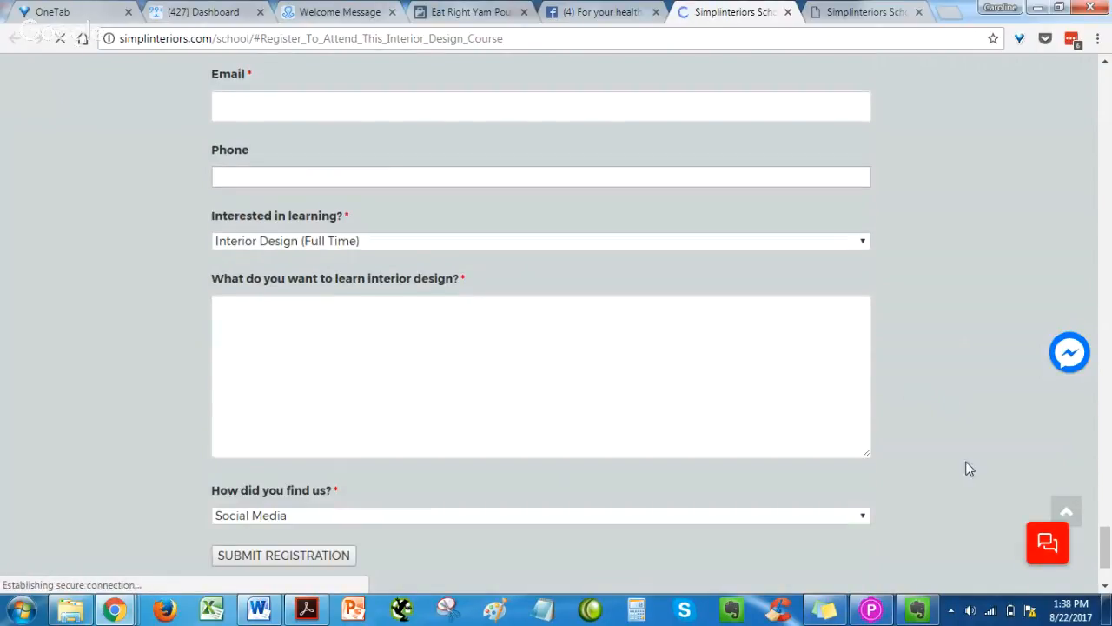
{"action": "scroll", "coordinate": [947, 450], "scroll_direction": "down", "scroll_amount": 7}
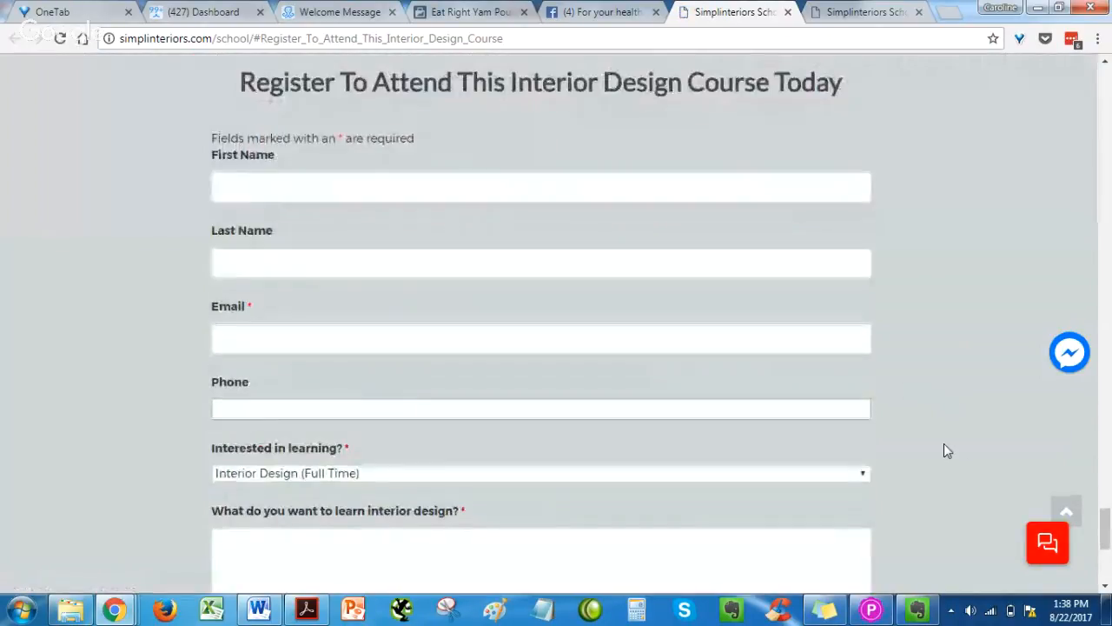
{"action": "scroll", "coordinate": [944, 444], "scroll_direction": "up", "scroll_amount": 6}
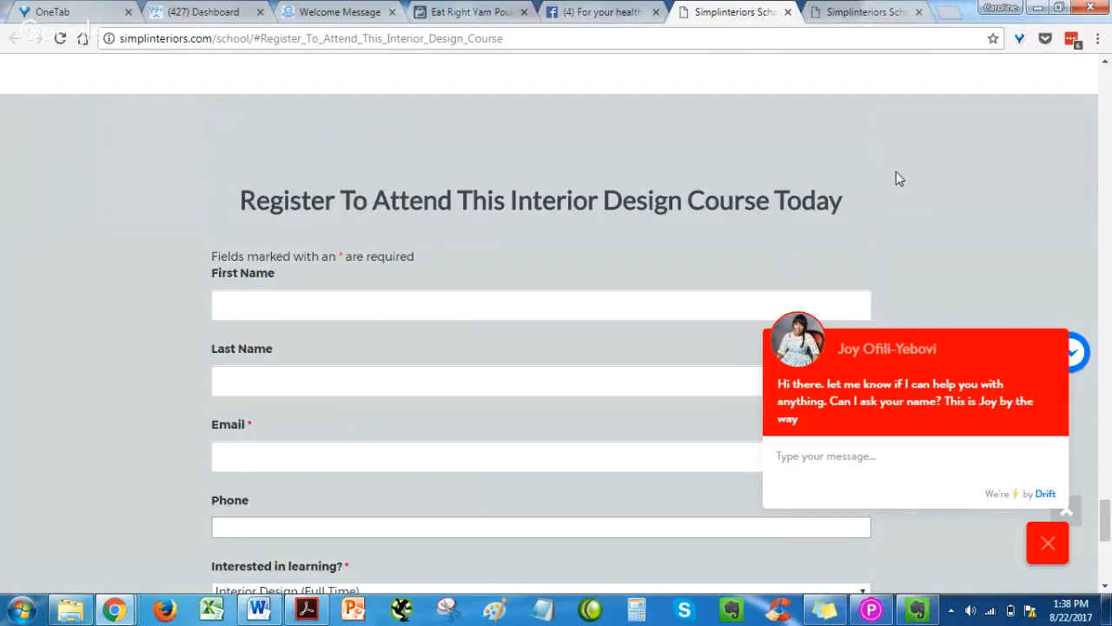
{"action": "scroll", "coordinate": [896, 173], "scroll_direction": "down", "scroll_amount": 1}
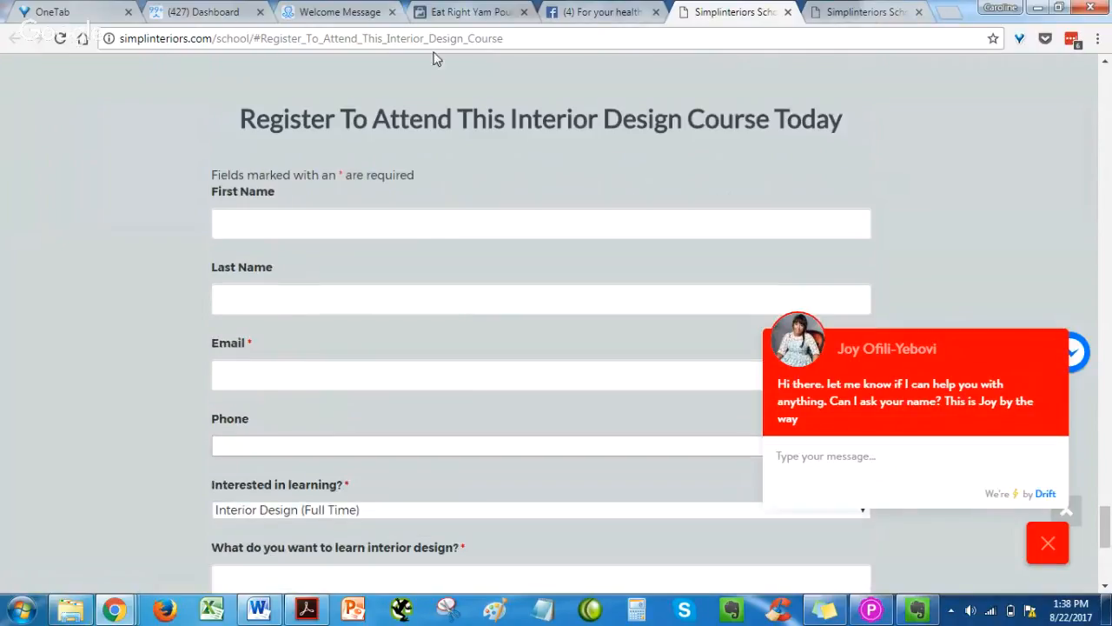
Step: Return to ManyChat and open the Default Reply message for editing
{"action": "left_click", "coordinate": [615, 9]}
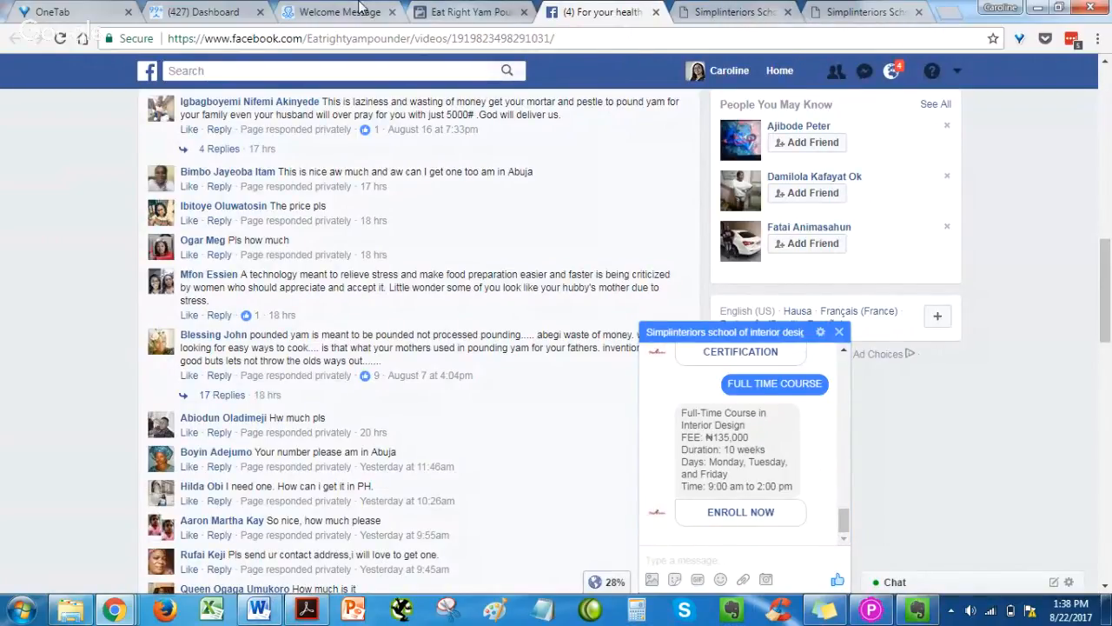
{"action": "left_click", "coordinate": [362, 7]}
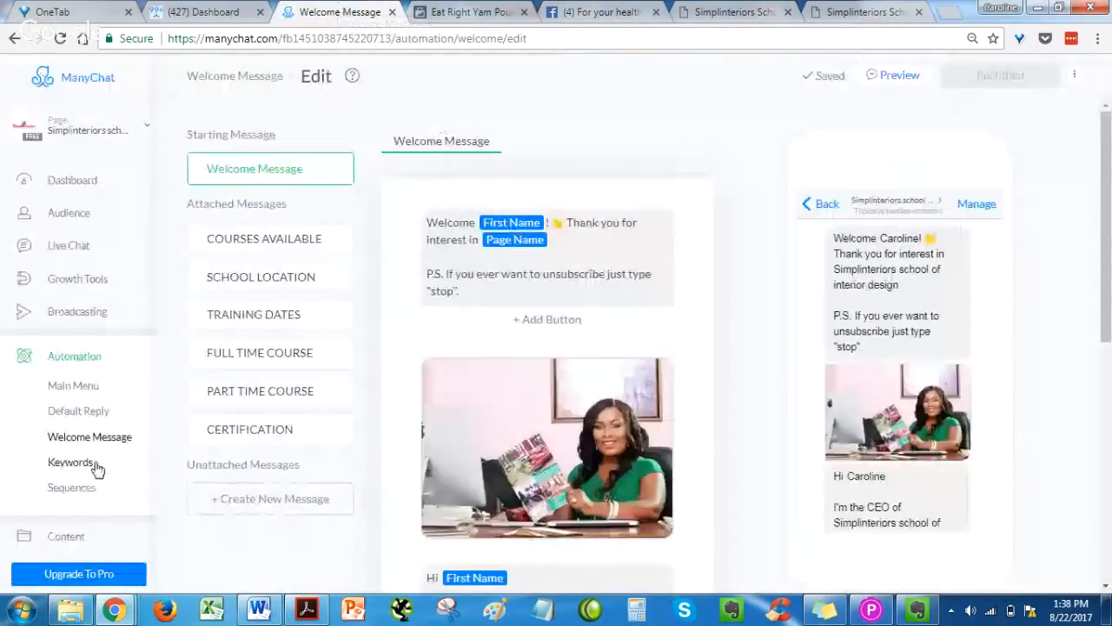
{"action": "left_click", "coordinate": [80, 412]}
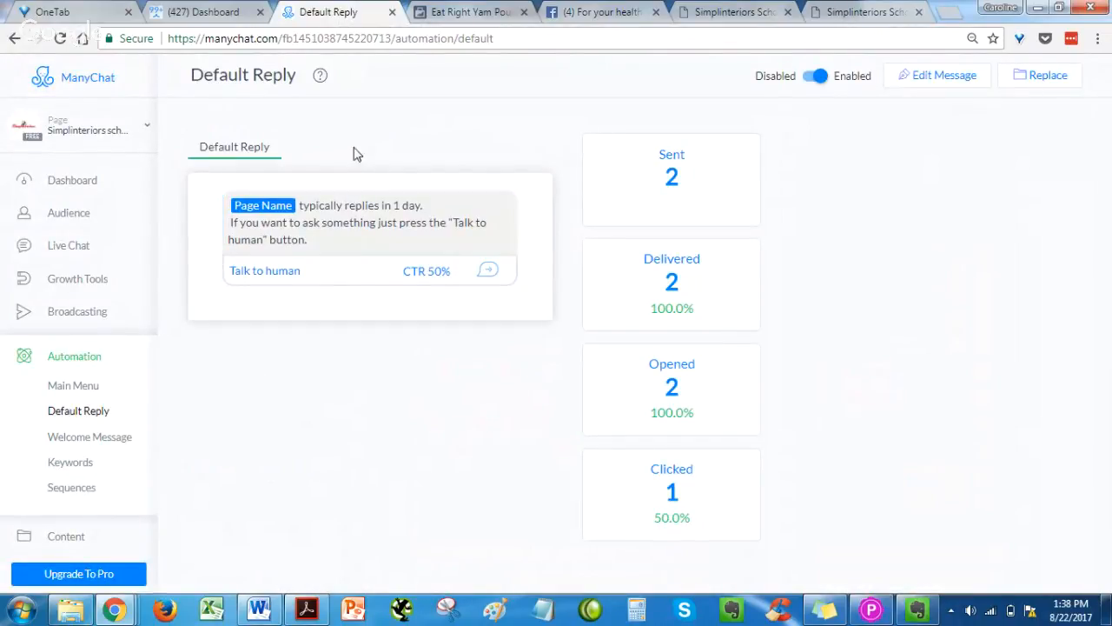
{"action": "left_click", "coordinate": [953, 80]}
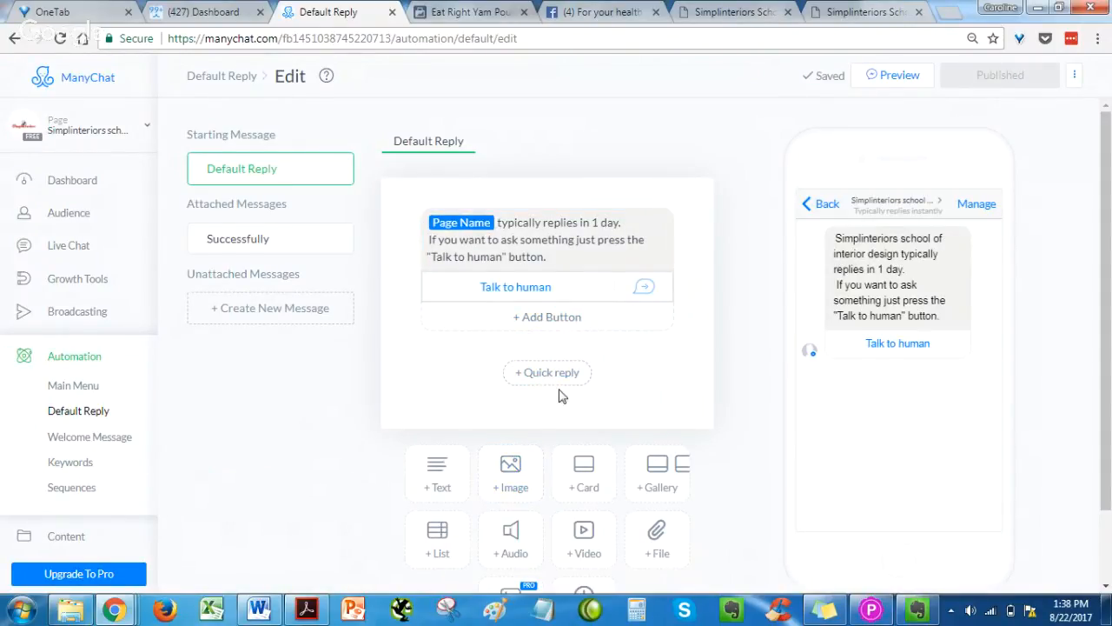
Step: Add a text block to the Default Reply reading "Hi" with the First Name variable and a comma, followed by "How may I help you?"
{"action": "left_click", "coordinate": [436, 488]}
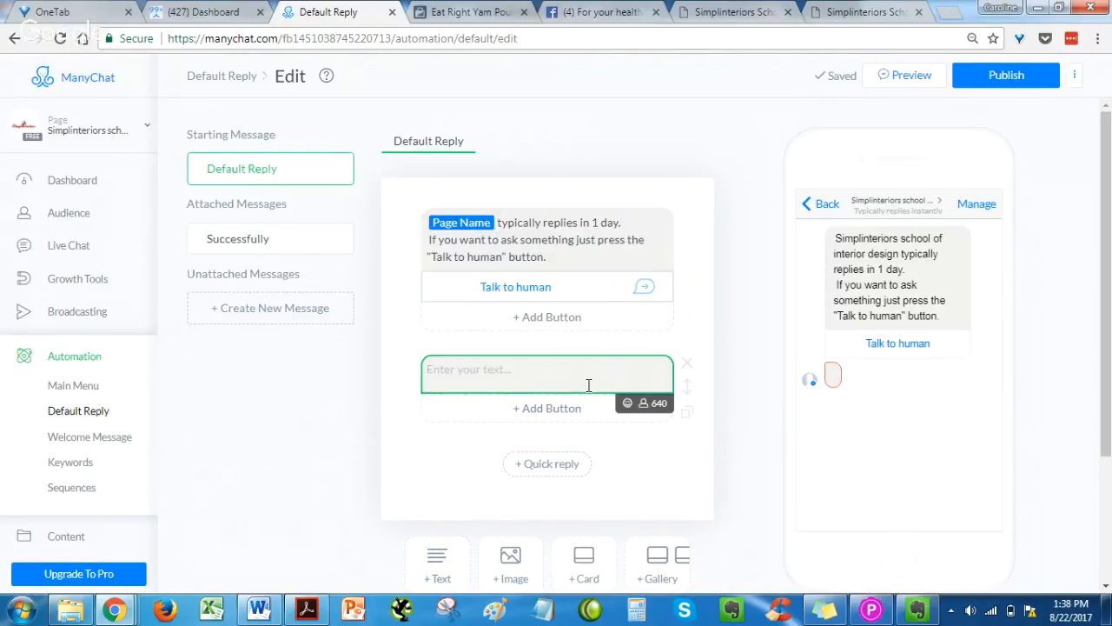
{"action": "type", "text": "Hi,"}
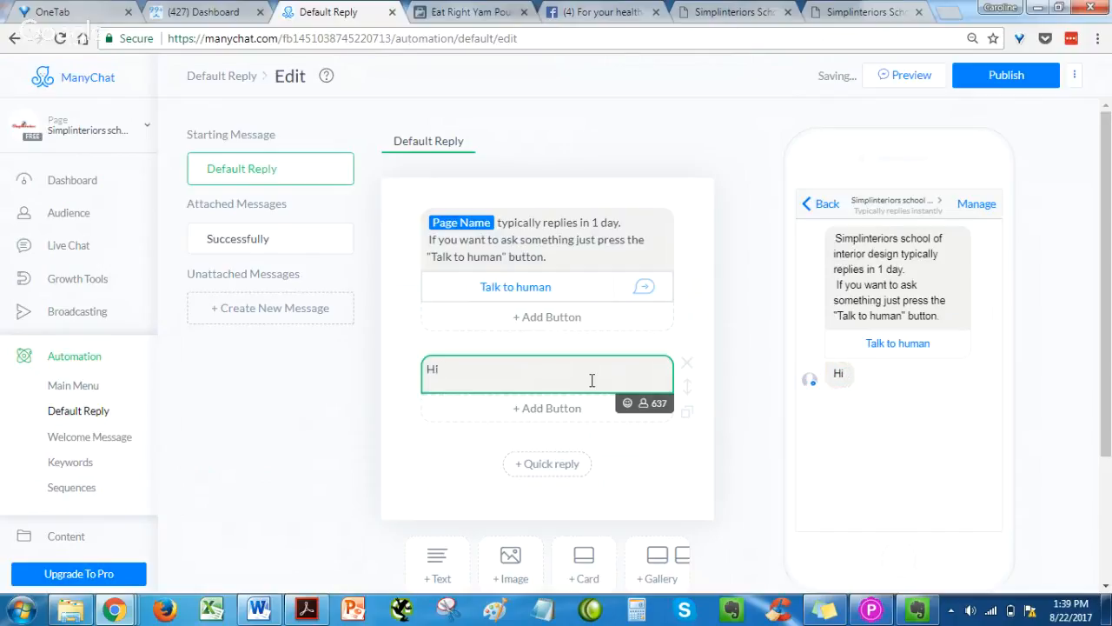
{"action": "left_click", "coordinate": [643, 404]}
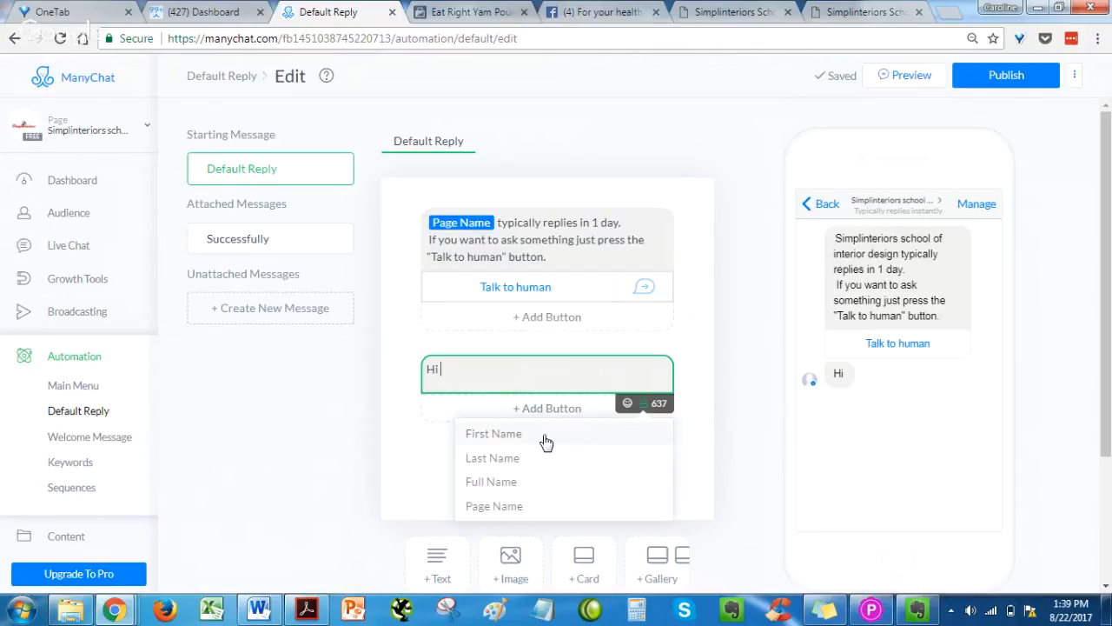
{"action": "left_click", "coordinate": [546, 441]}
{"action": "type", "text": ","}
{"action": "key", "text": "Return"}
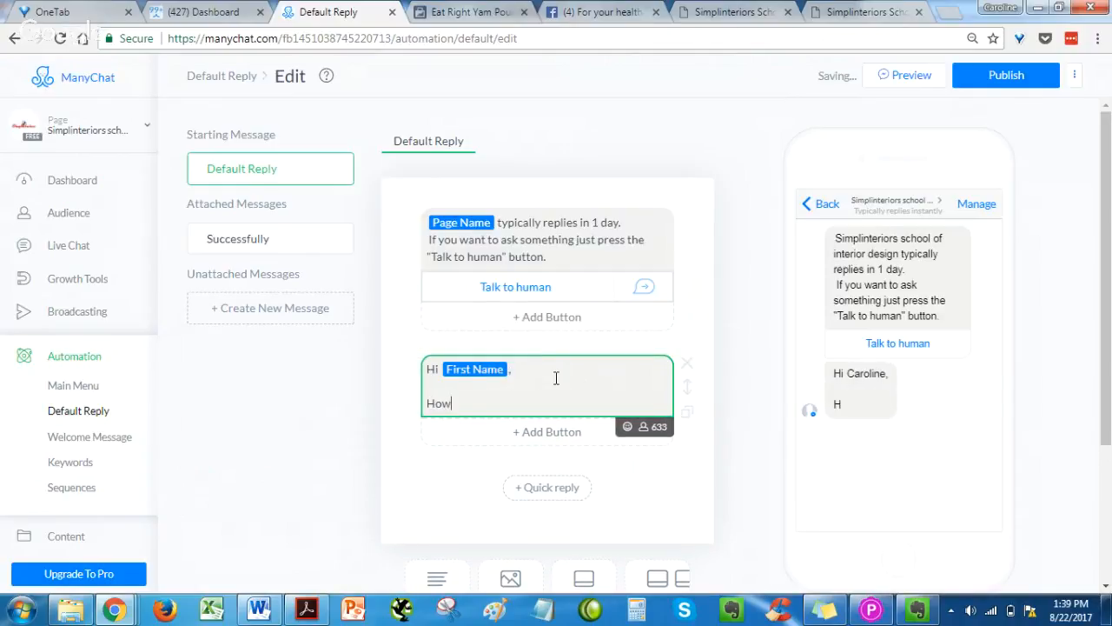
{"action": "type", "text": "How may I help you?"}
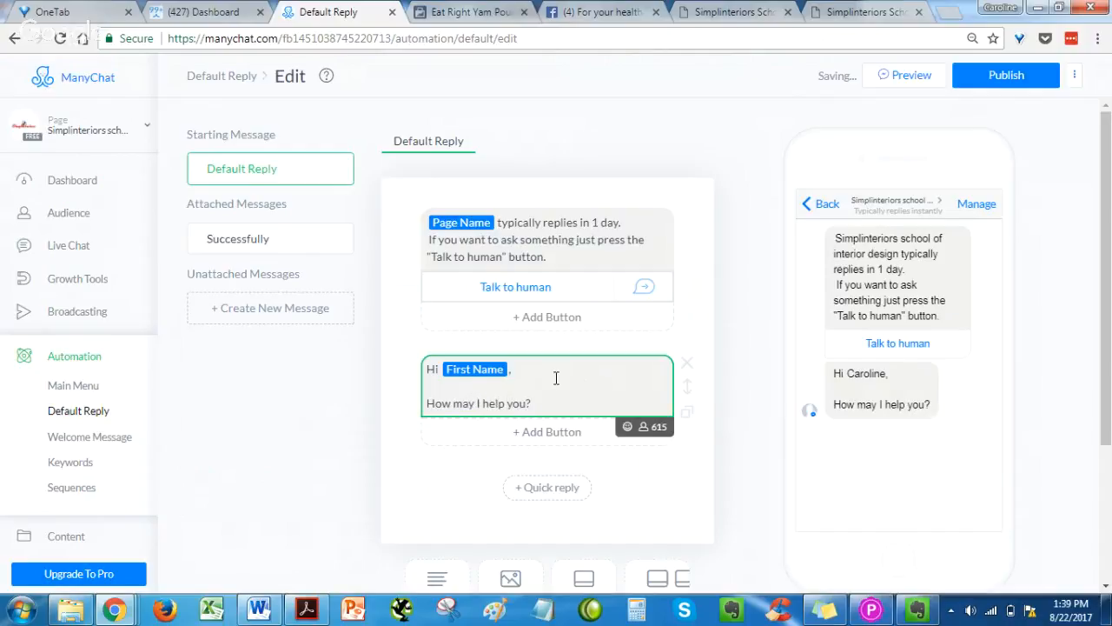
Step: Add a button under the new text block that replies with the existing COURSES AVAILABLE message from the Welcome Message content
{"action": "left_click", "coordinate": [572, 441]}
{"action": "left_click", "coordinate": [572, 432]}
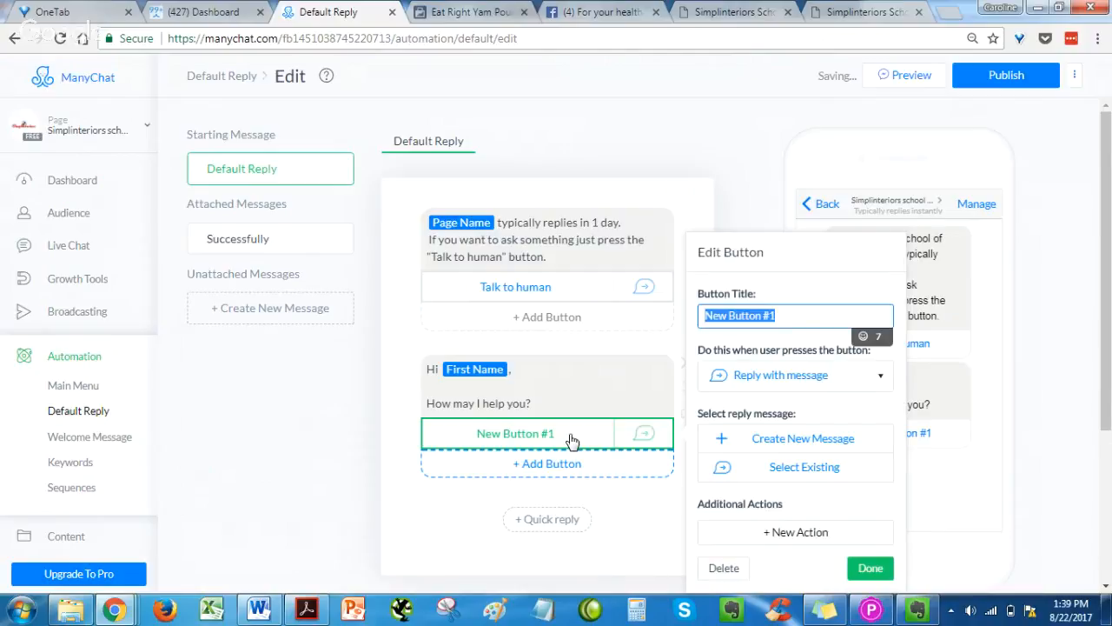
{"action": "left_click", "coordinate": [814, 475]}
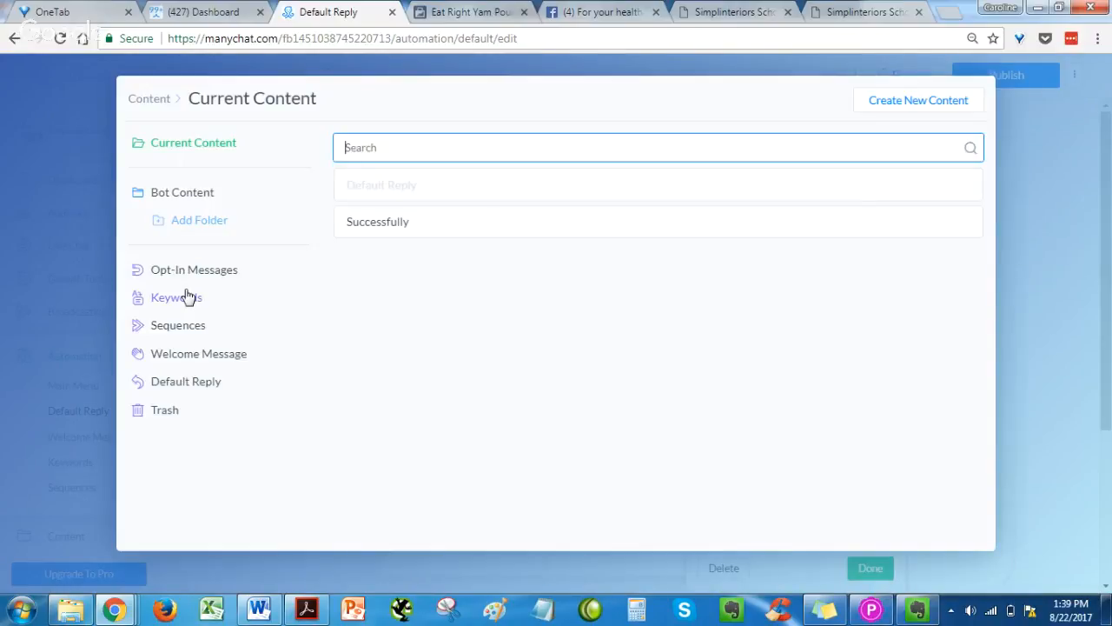
{"action": "left_click", "coordinate": [179, 354]}
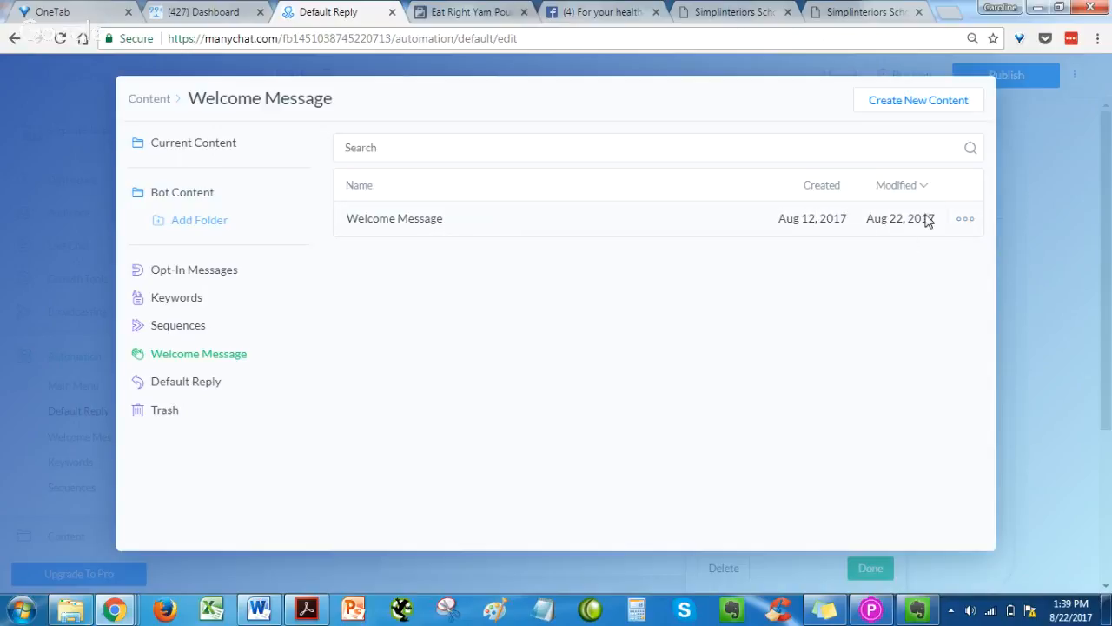
{"action": "left_click", "coordinate": [426, 218]}
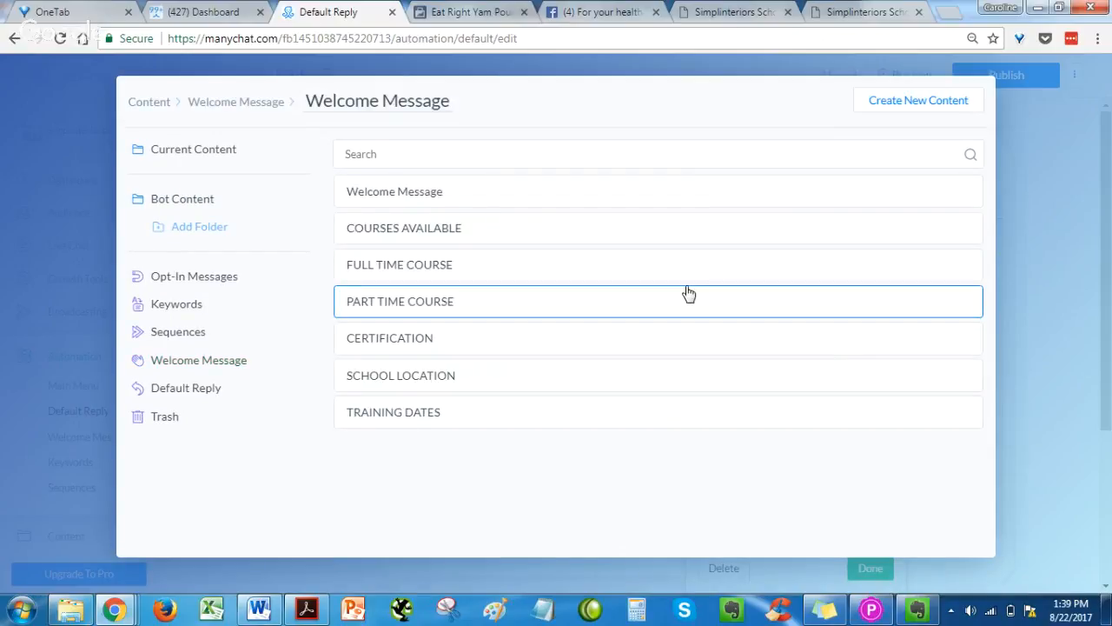
{"action": "left_click", "coordinate": [432, 233]}
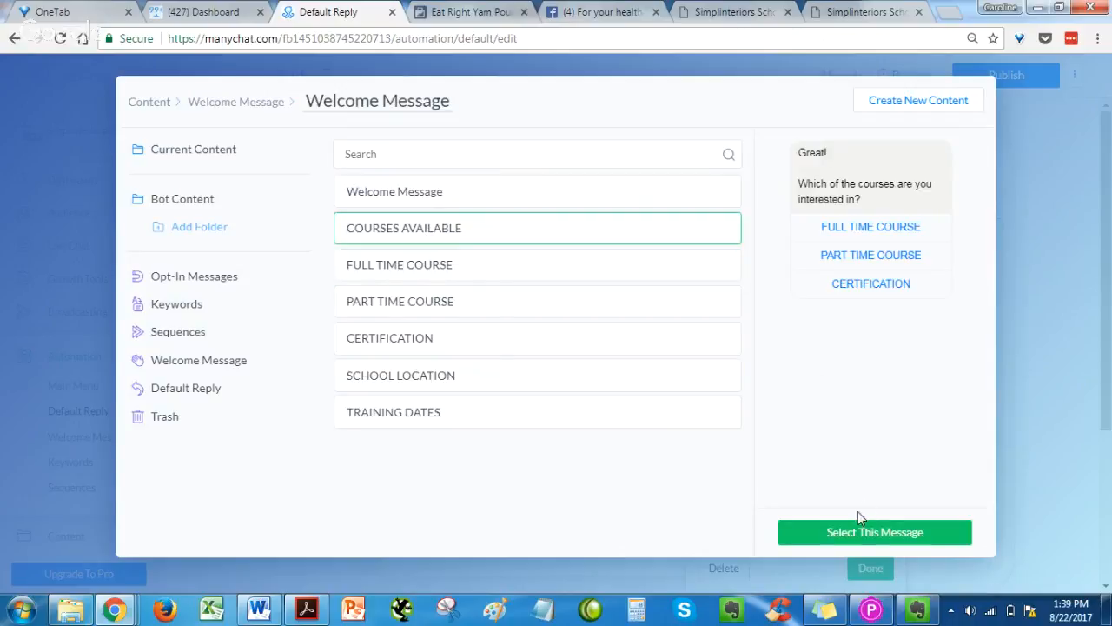
{"action": "left_click", "coordinate": [862, 538]}
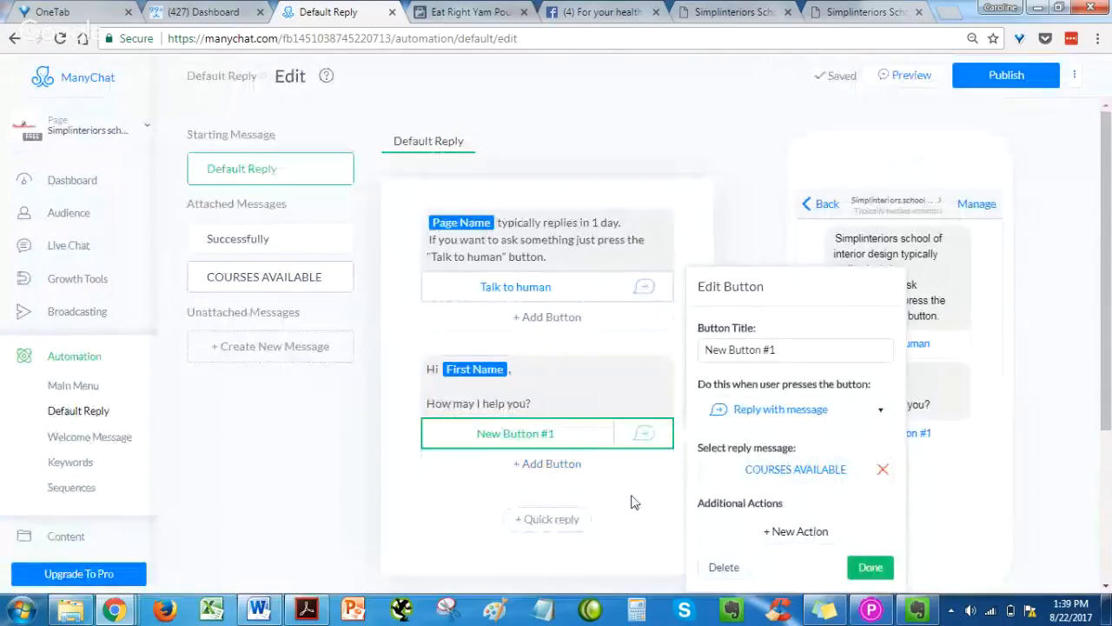
Step: Title the new reply button COURSES AVAILABLE and finish editing it
{"action": "scroll", "coordinate": [617, 497], "scroll_direction": "down", "scroll_amount": 1}
{"action": "left_click", "coordinate": [792, 273]}
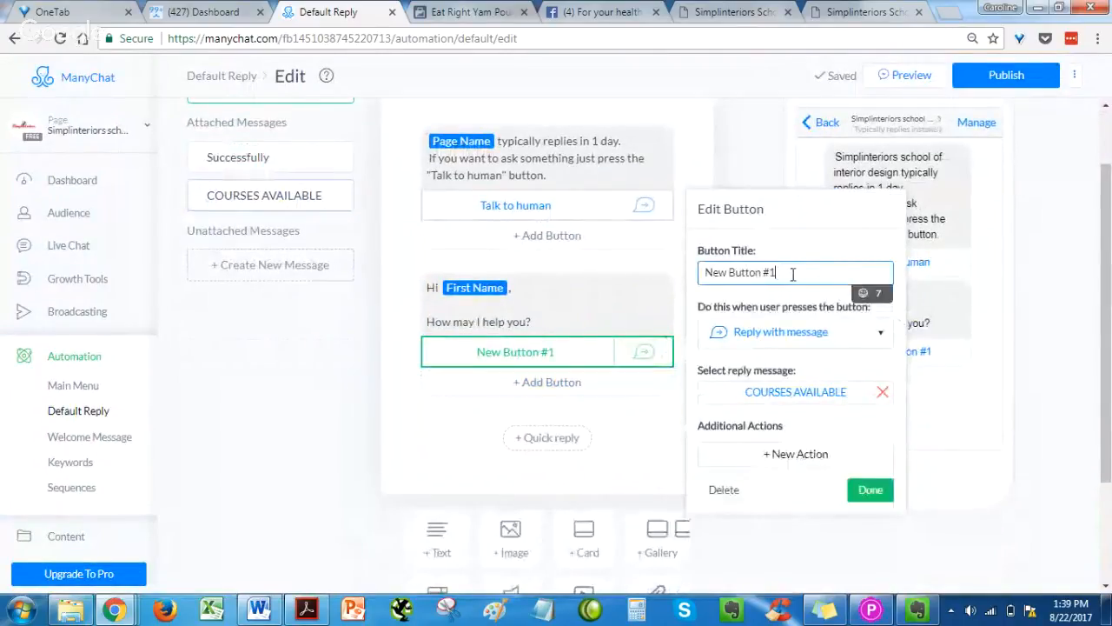
{"action": "key", "text": "ctrl+a"}
{"action": "type", "text": "CO"}
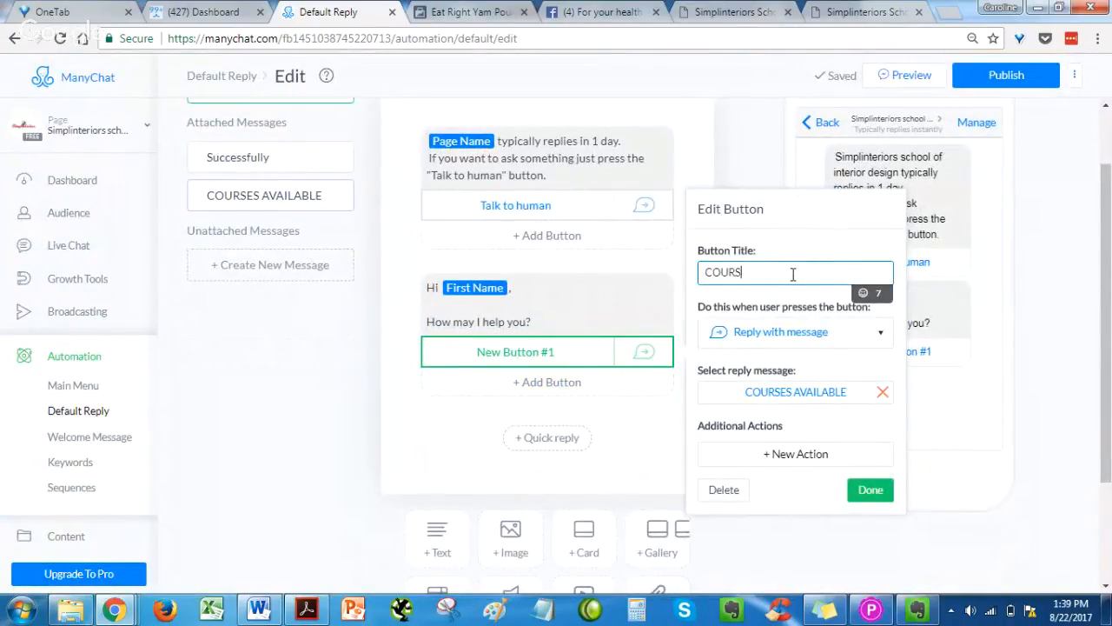
{"action": "type", "text": "URSES A"}
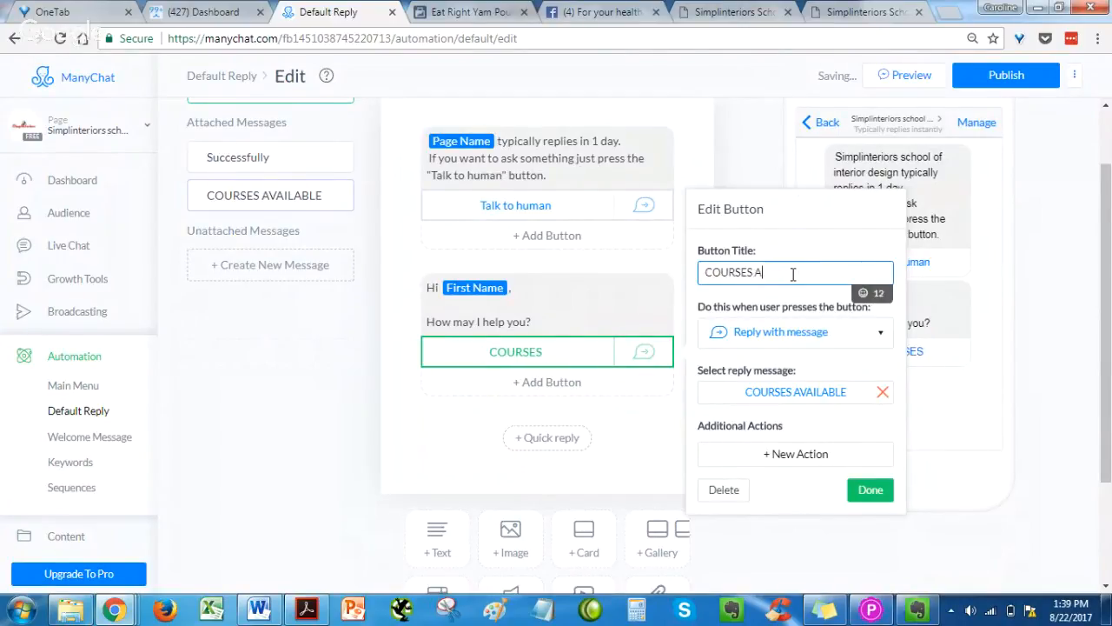
{"action": "type", "text": "VALILABLE"}
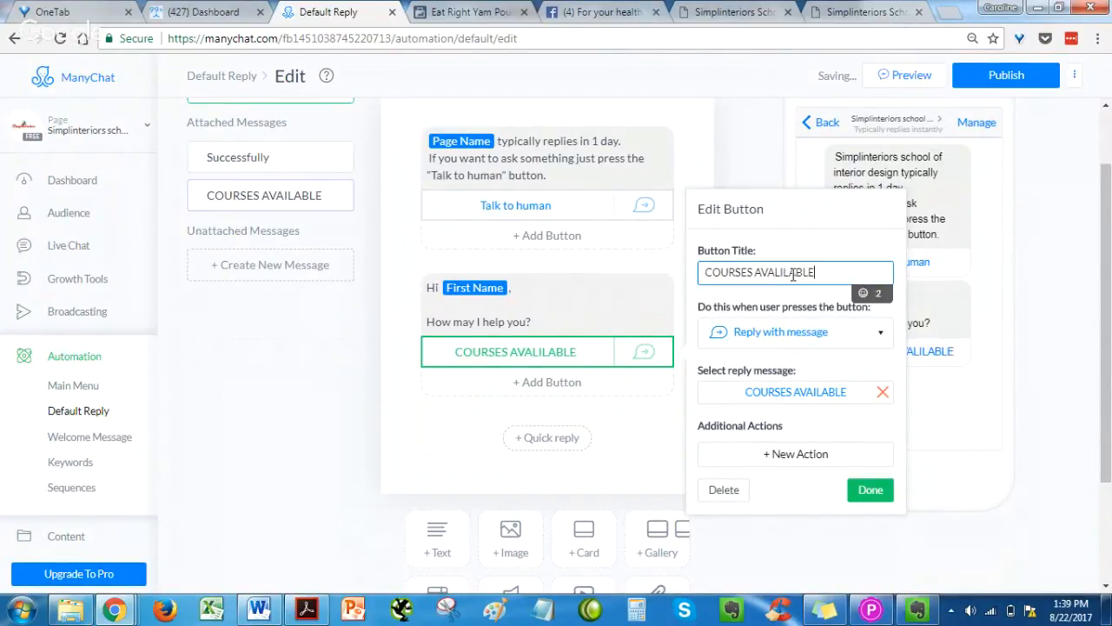
{"action": "key", "text": "BackSpace"}
{"action": "key", "text": "BackSpace"}
{"action": "key", "text": "BackSpace"}
{"action": "key", "text": "BackSpace"}
{"action": "key", "text": "BackSpace"}
{"action": "key", "text": "BackSpace"}
{"action": "type", "text": "AI"}
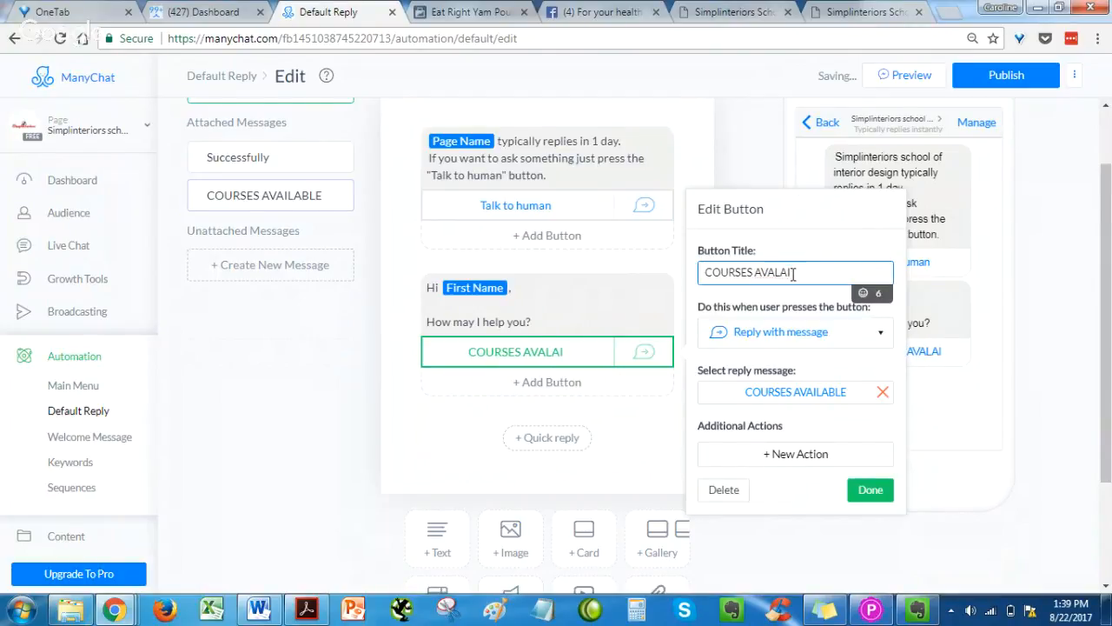
{"action": "key", "text": "BackSpace"}
{"action": "type", "text": "ILABLE"}
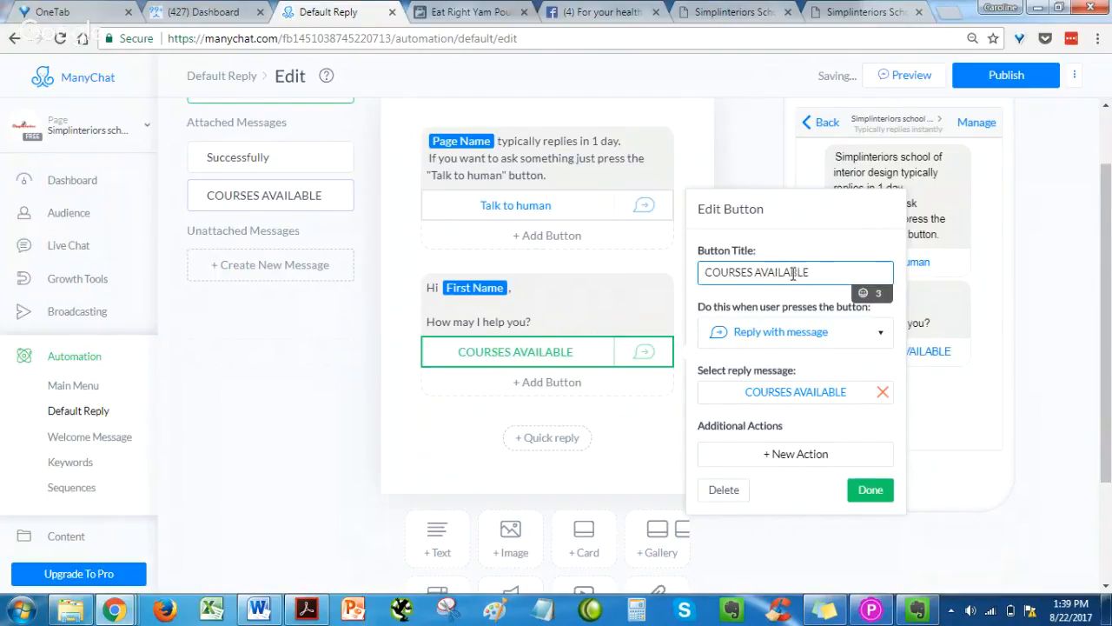
{"action": "left_click", "coordinate": [870, 489]}
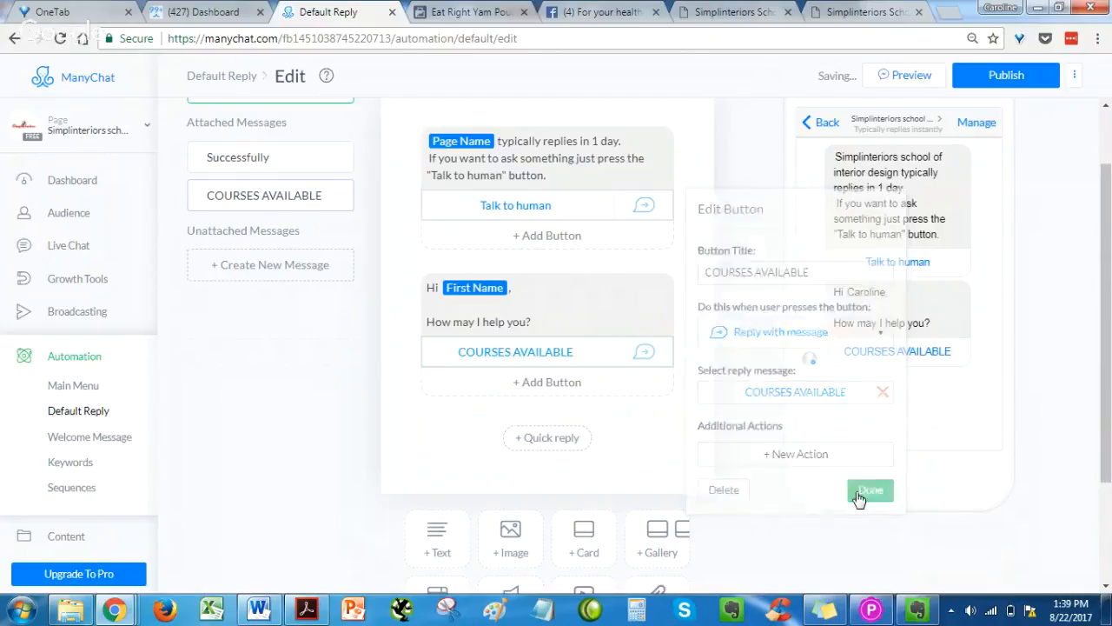
Step: Add a second button to the greeting block that replies with the existing SCHOOL LOCATION message from the Welcome Message content
{"action": "left_click", "coordinate": [535, 388]}
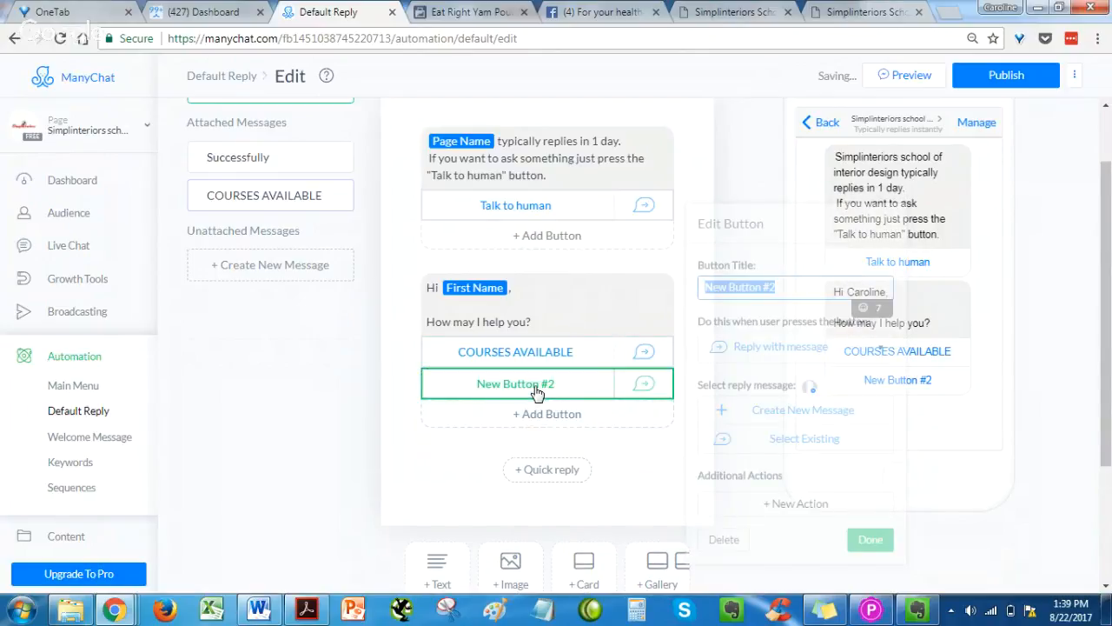
{"action": "left_click", "coordinate": [799, 442]}
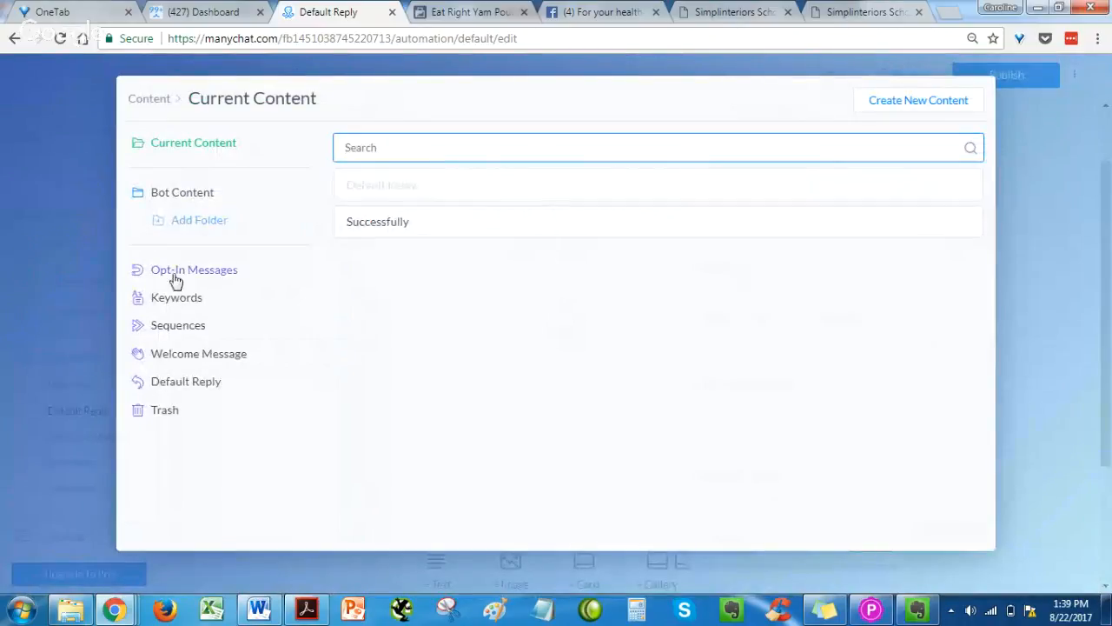
{"action": "left_click", "coordinate": [199, 357]}
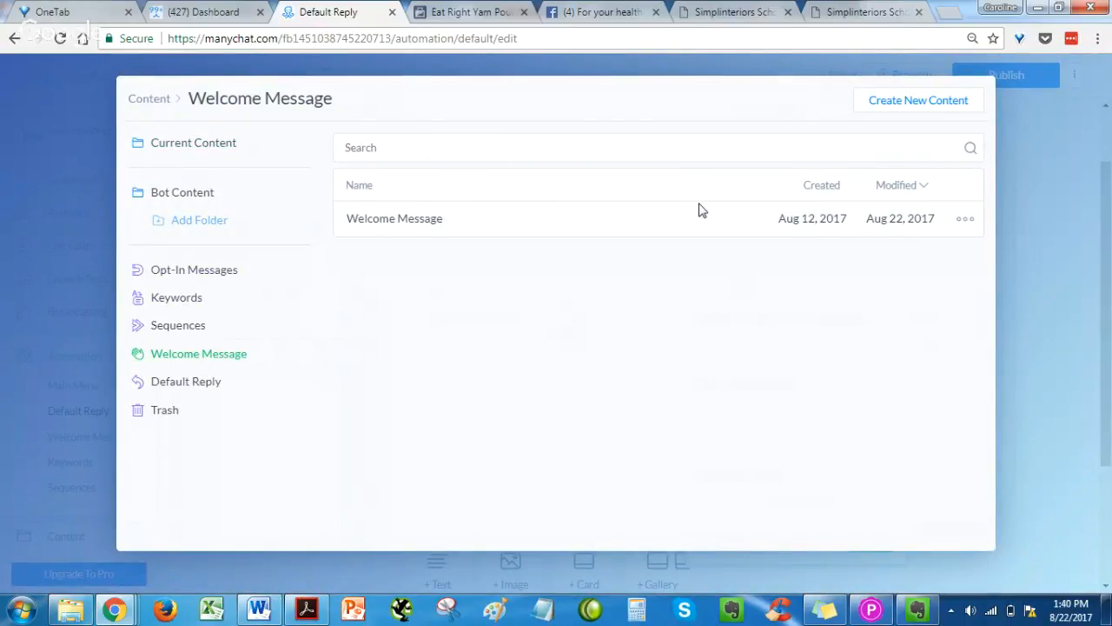
{"action": "left_click", "coordinate": [417, 222]}
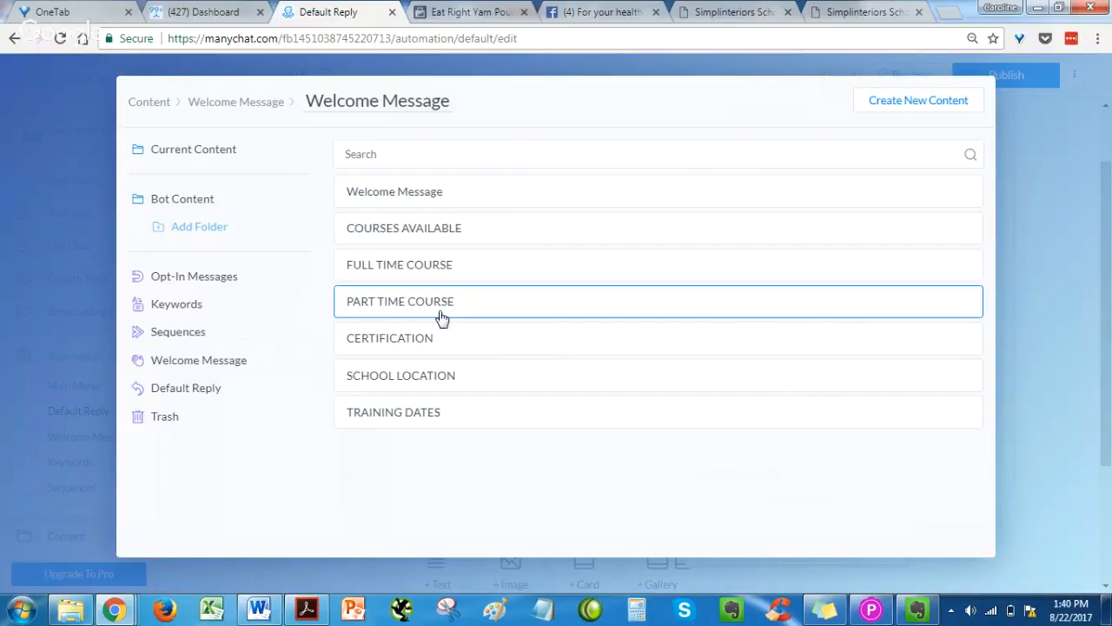
{"action": "left_click", "coordinate": [417, 384]}
{"action": "left_click", "coordinate": [856, 533]}
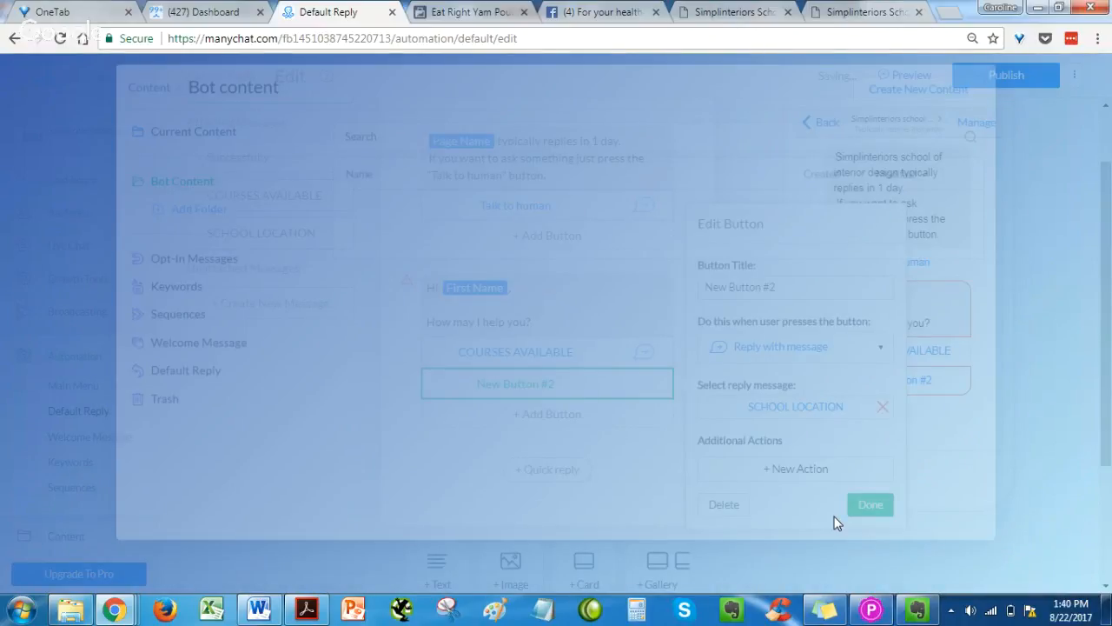
Step: Title the second button LOCATION and publish the Default Reply
{"action": "left_click", "coordinate": [793, 307]}
{"action": "key", "text": "ctrl+a"}
{"action": "type", "text": "LOCATION"}
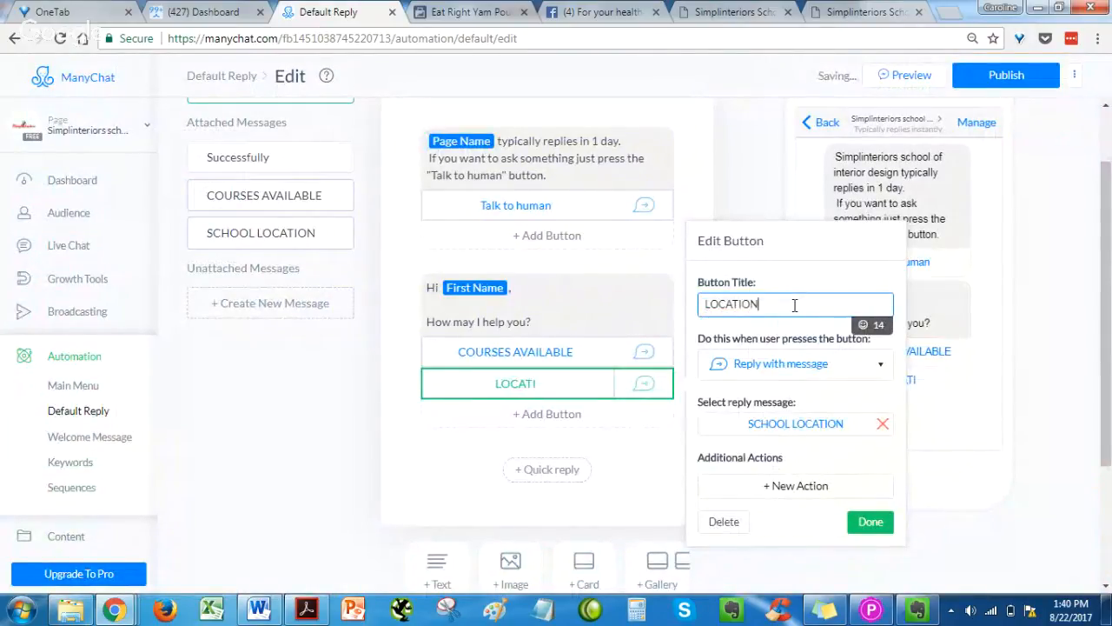
{"action": "left_click", "coordinate": [870, 527]}
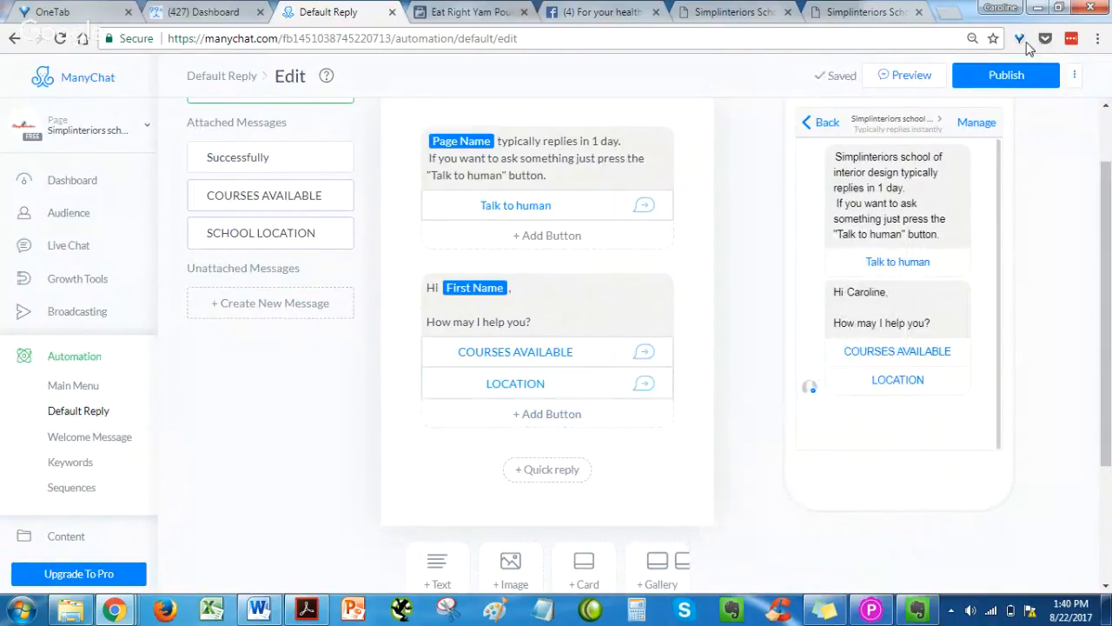
{"action": "left_click", "coordinate": [1006, 75]}
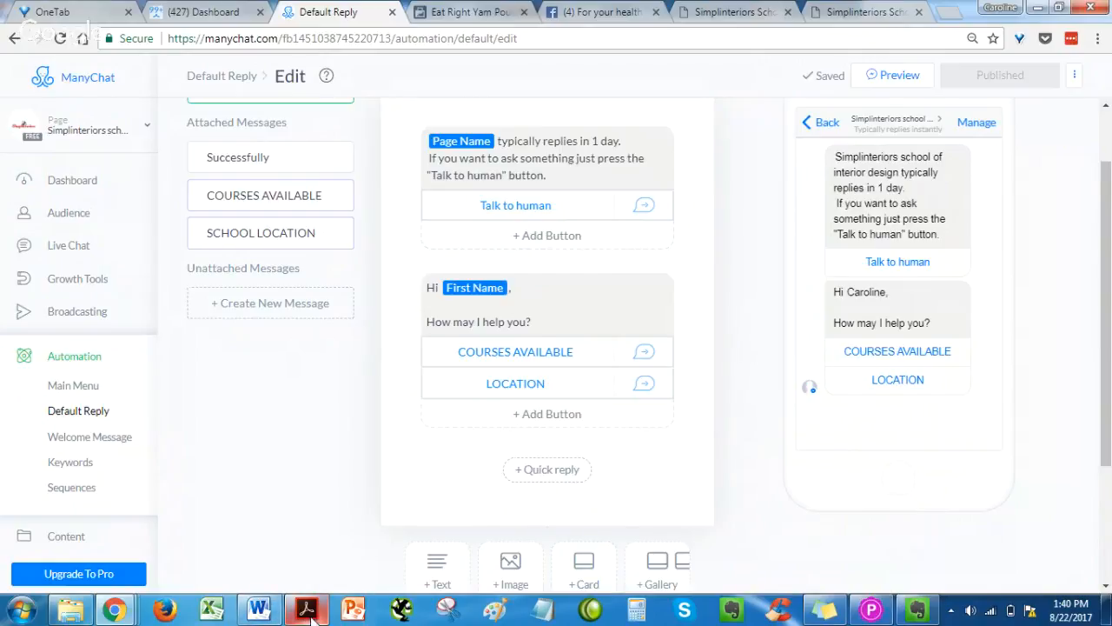
Step: Switch to the chatbot training PDF in Adobe Acrobat Reader and go to page 30, introducing the Messenger Bots Funnel Training
{"action": "mouse_move", "coordinate": [313, 613]}
{"action": "left_click", "coordinate": [306, 530]}
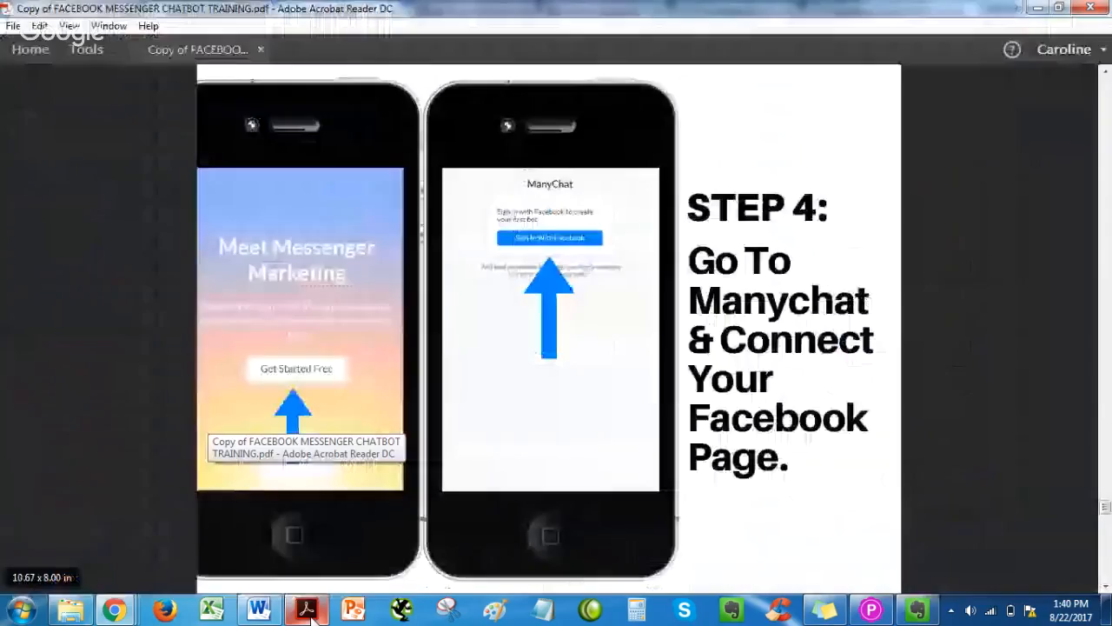
{"action": "scroll", "coordinate": [424, 479], "scroll_direction": "down", "scroll_amount": 2}
{"action": "scroll", "coordinate": [440, 482], "scroll_direction": "down", "scroll_amount": 1}
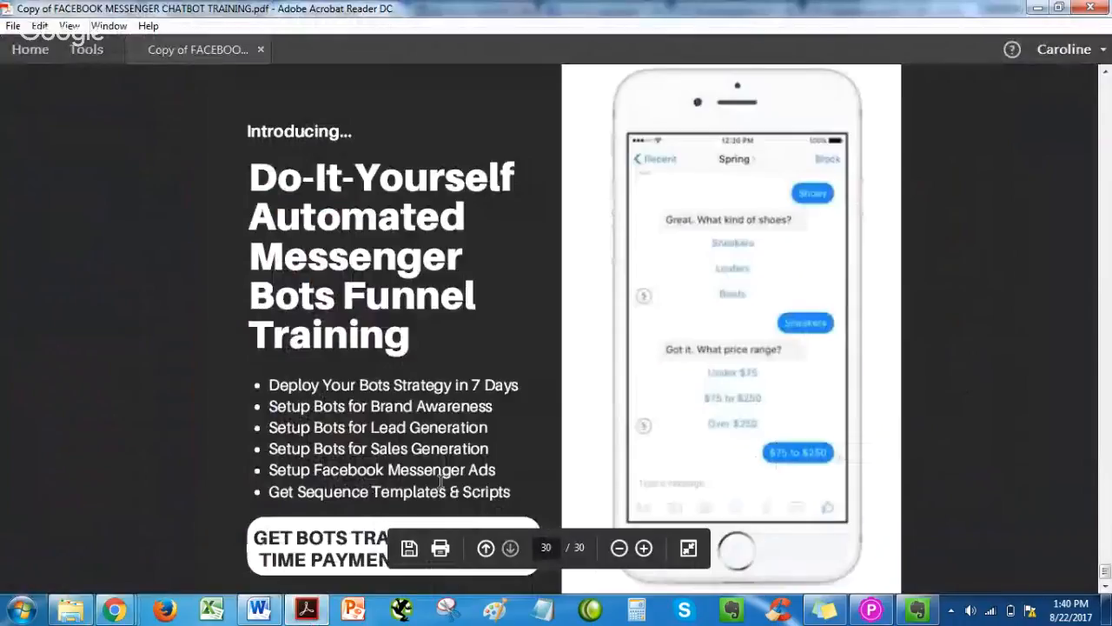